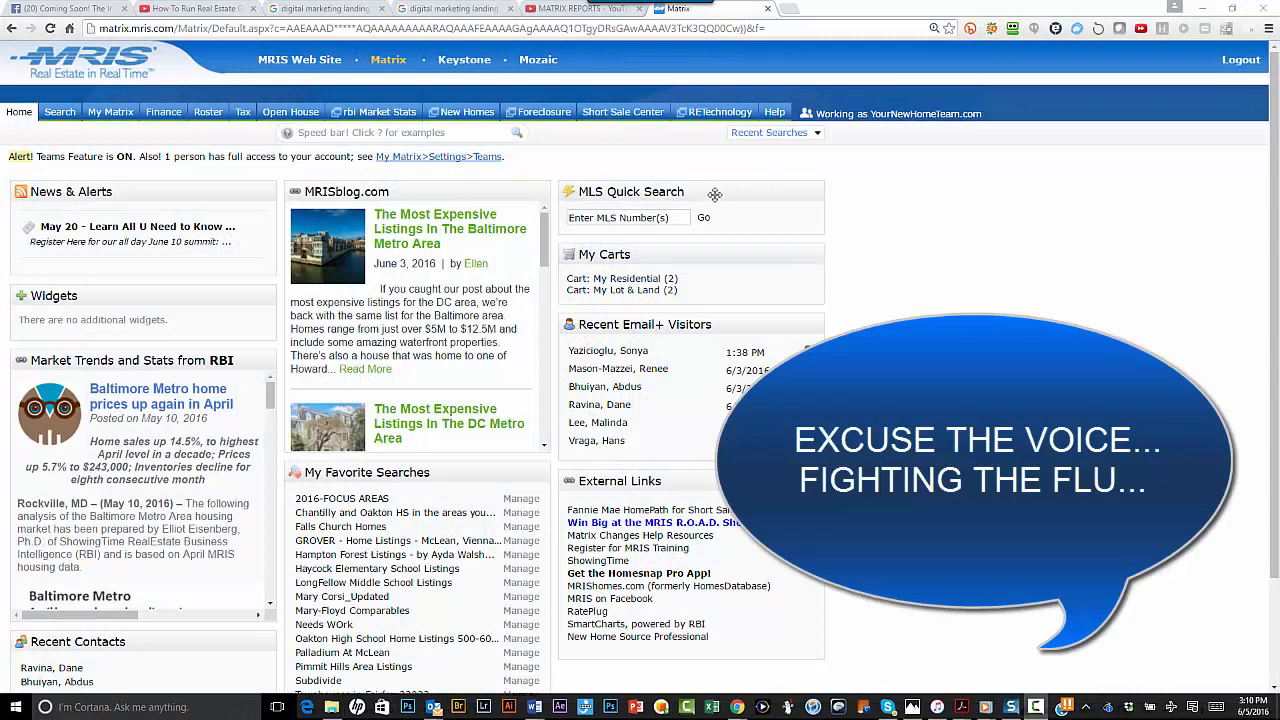
Start a general residential search and restrict the listing status to Sold
mouse_move(59, 112)
mouse_move(94, 135)
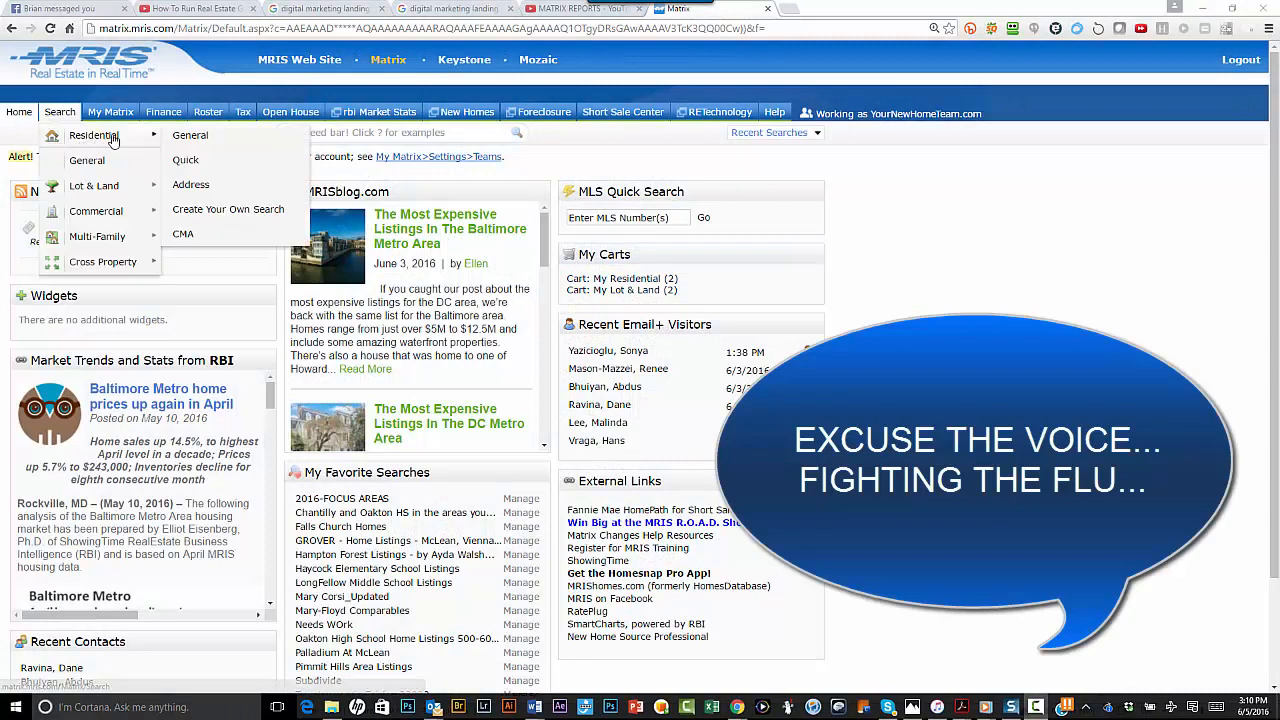
left_click(183, 137)
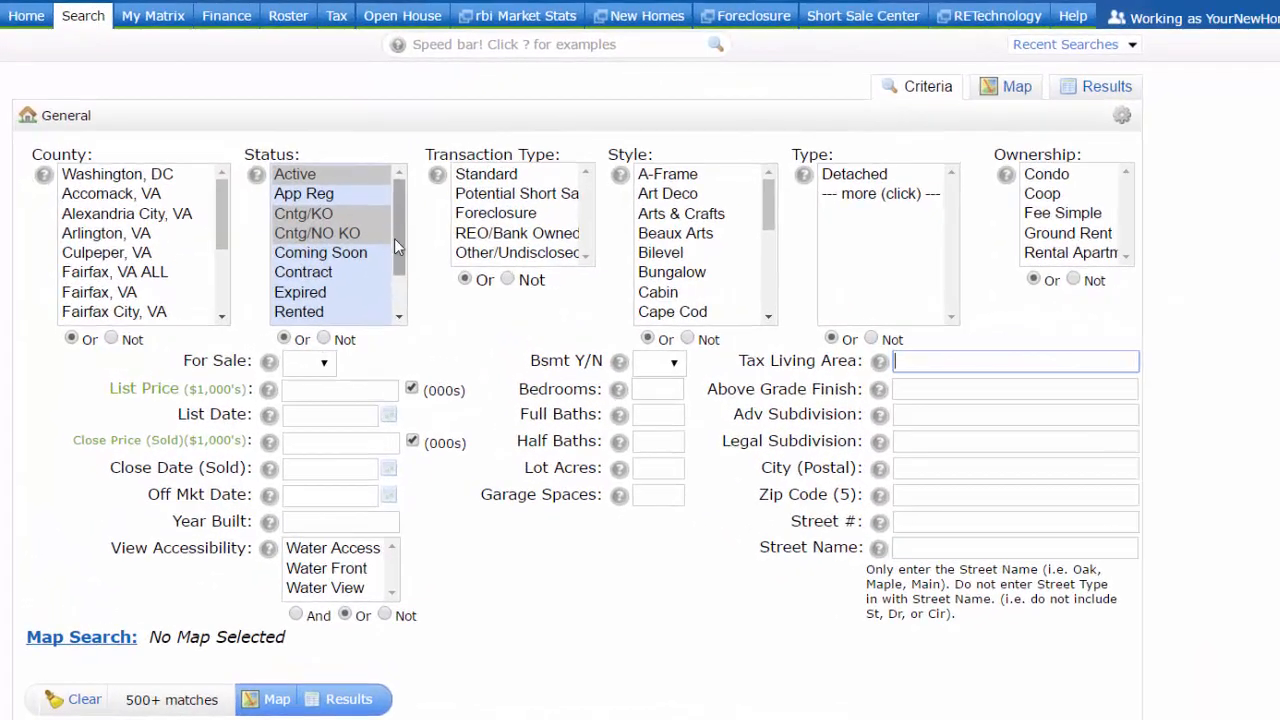
left_click_drag(288, 270, 288, 295)
left_click(299, 272)
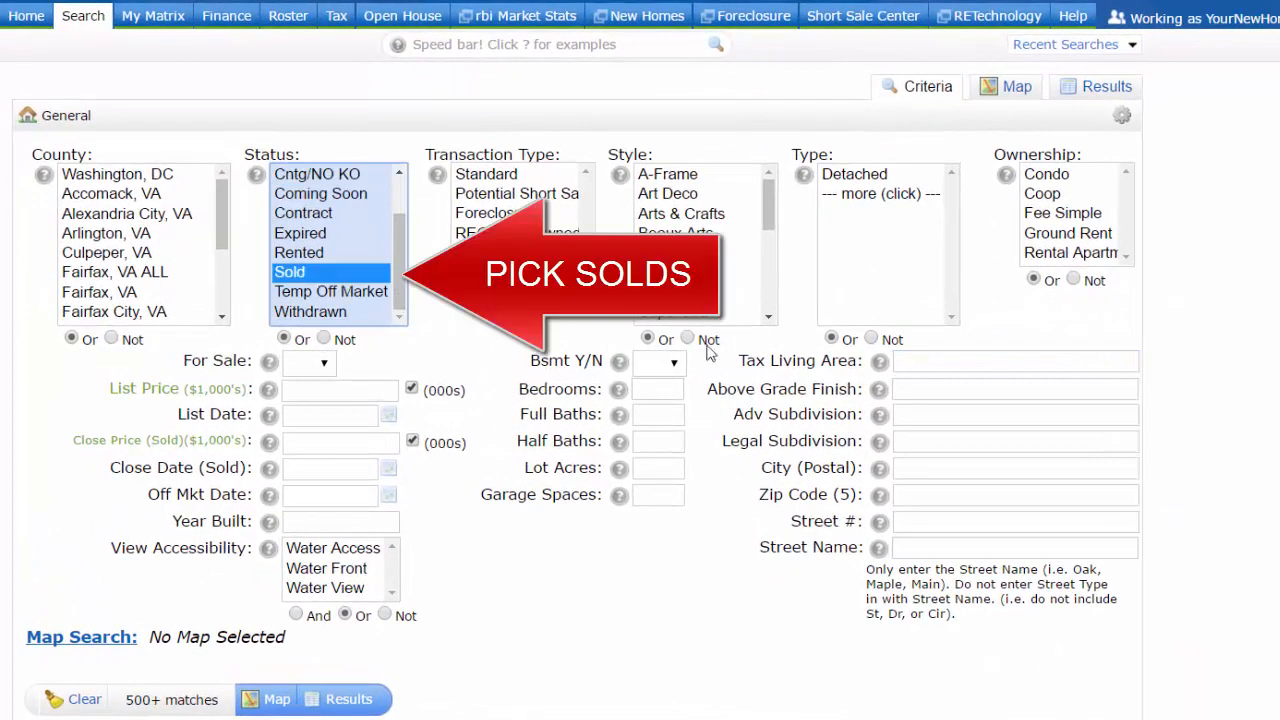
Limit the search area to zip code 20171
left_click(914, 469)
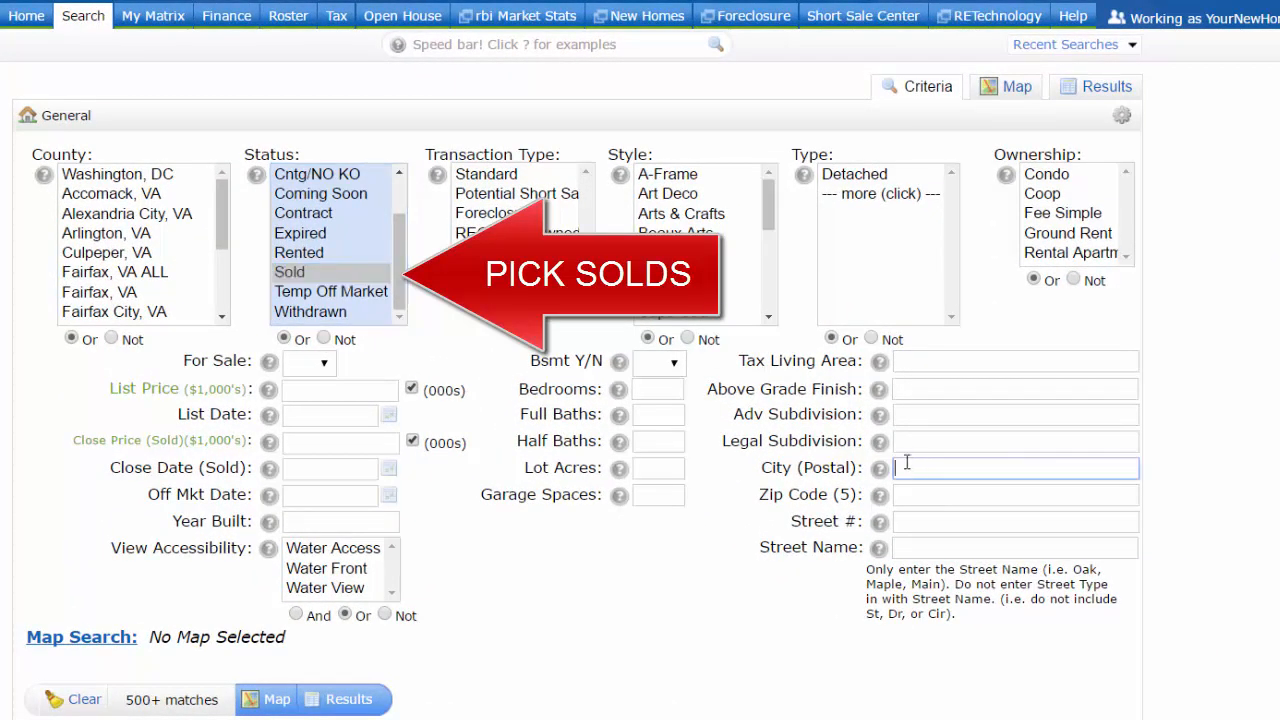
left_click(904, 418)
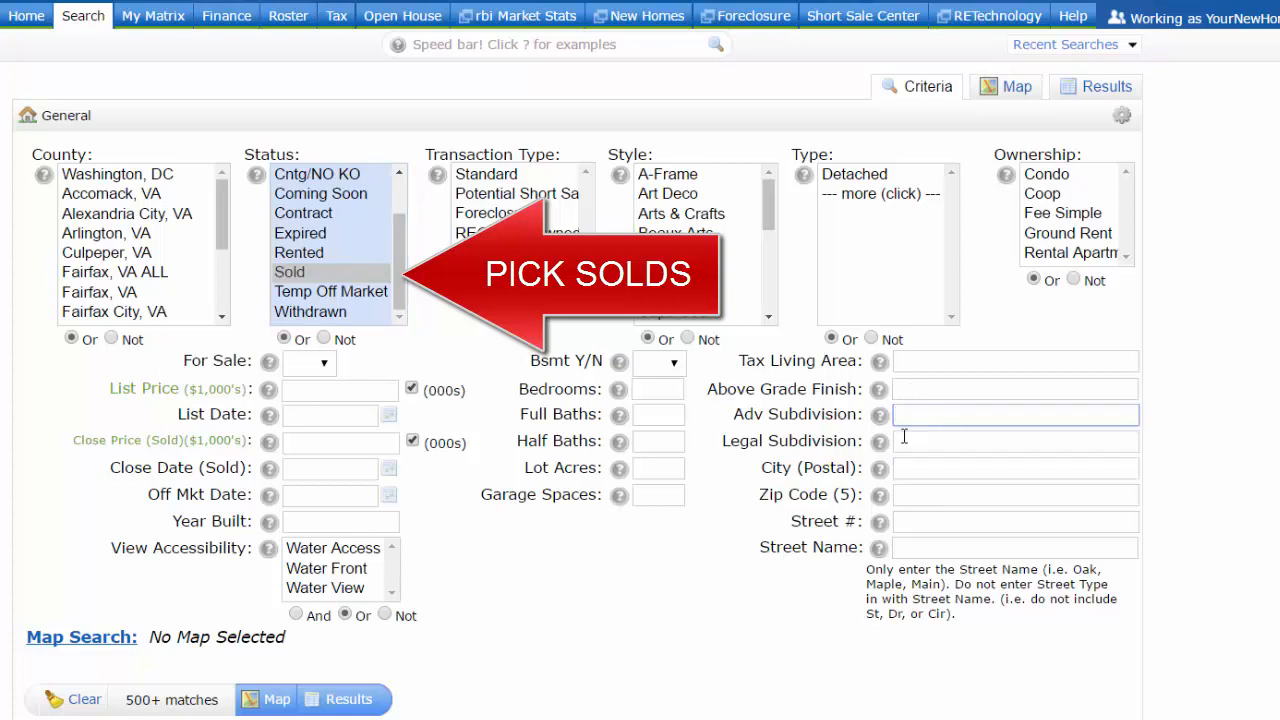
left_click(908, 474)
left_click(910, 495)
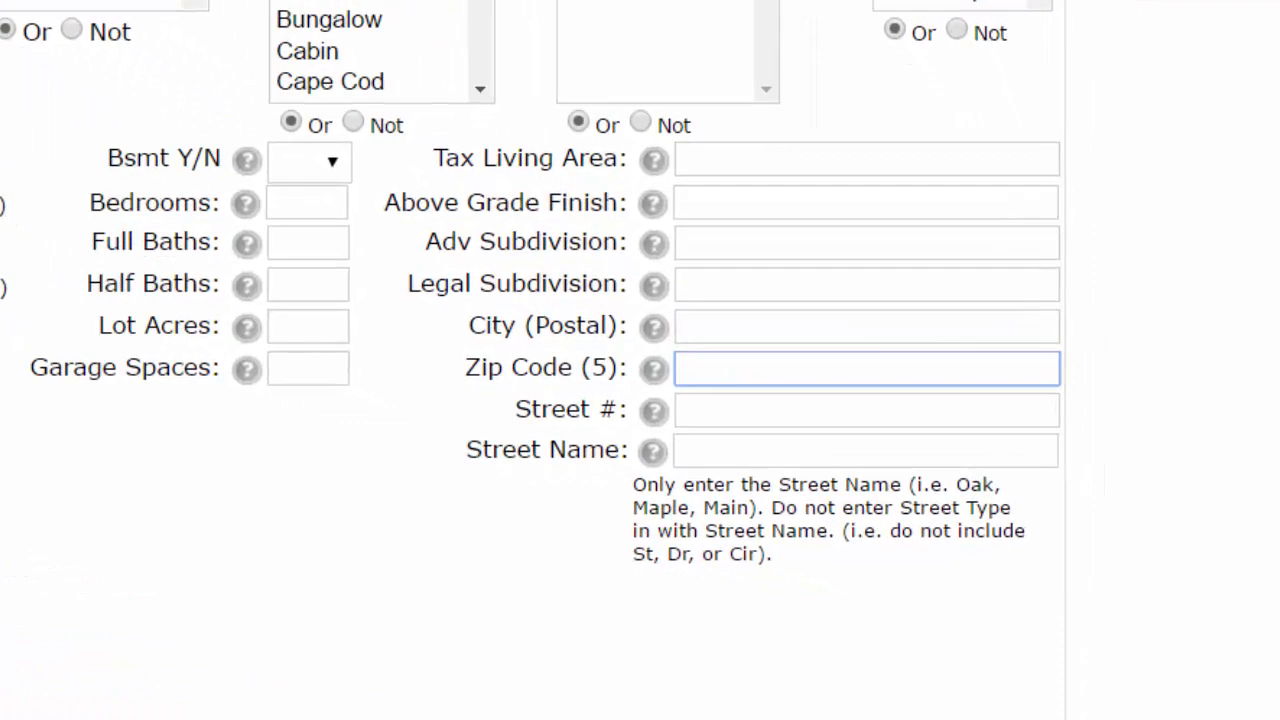
type("20171")
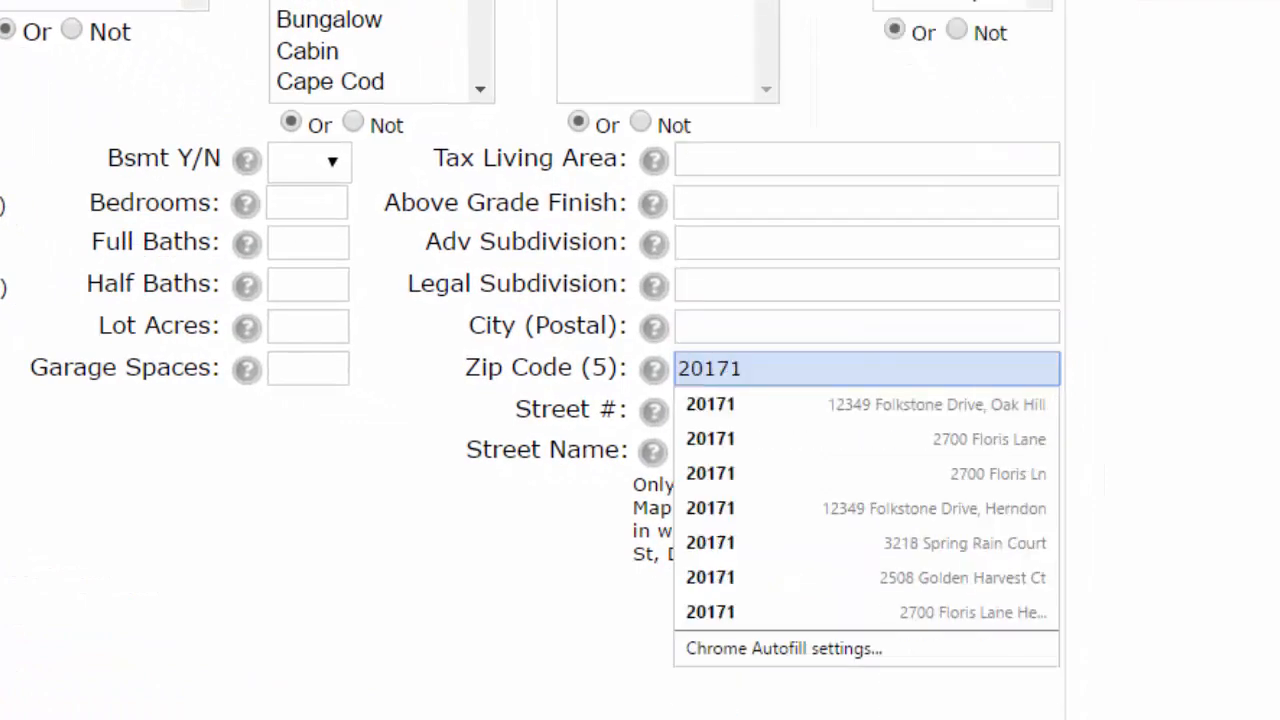
left_click(1232, 273)
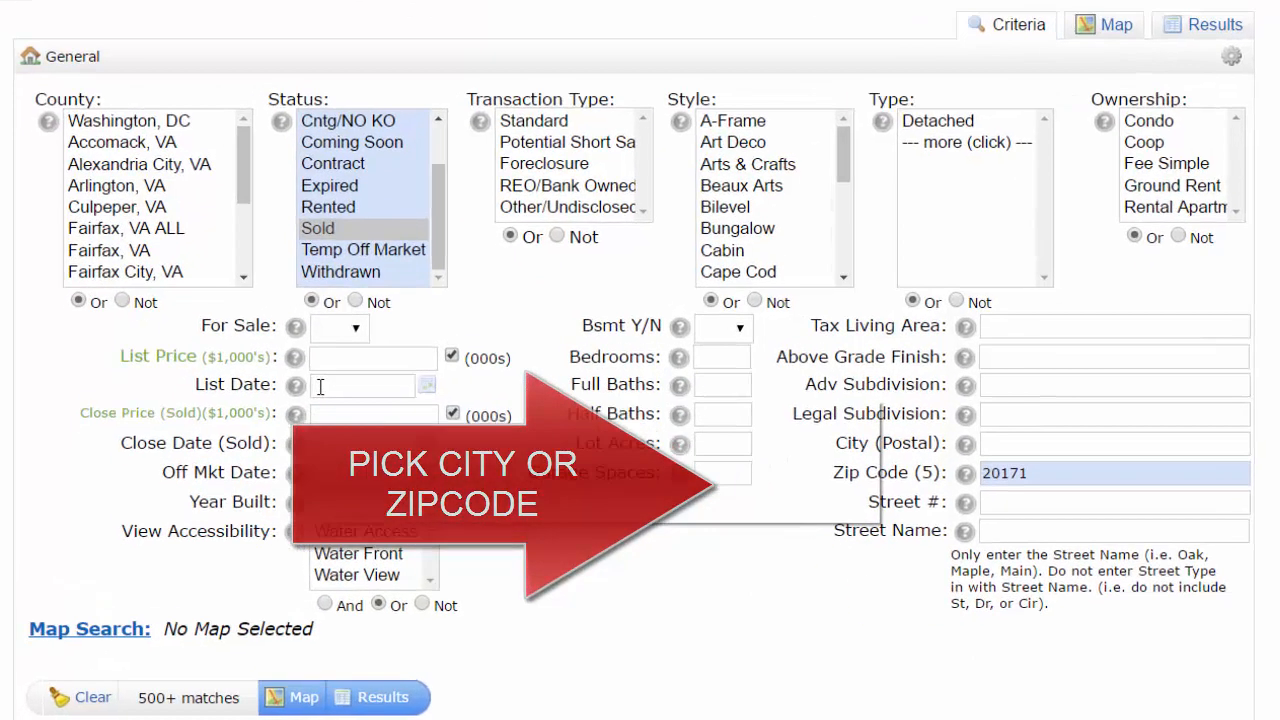
Restrict the list date to 1/1/2012+ and show the matching listings
left_click(283, 422)
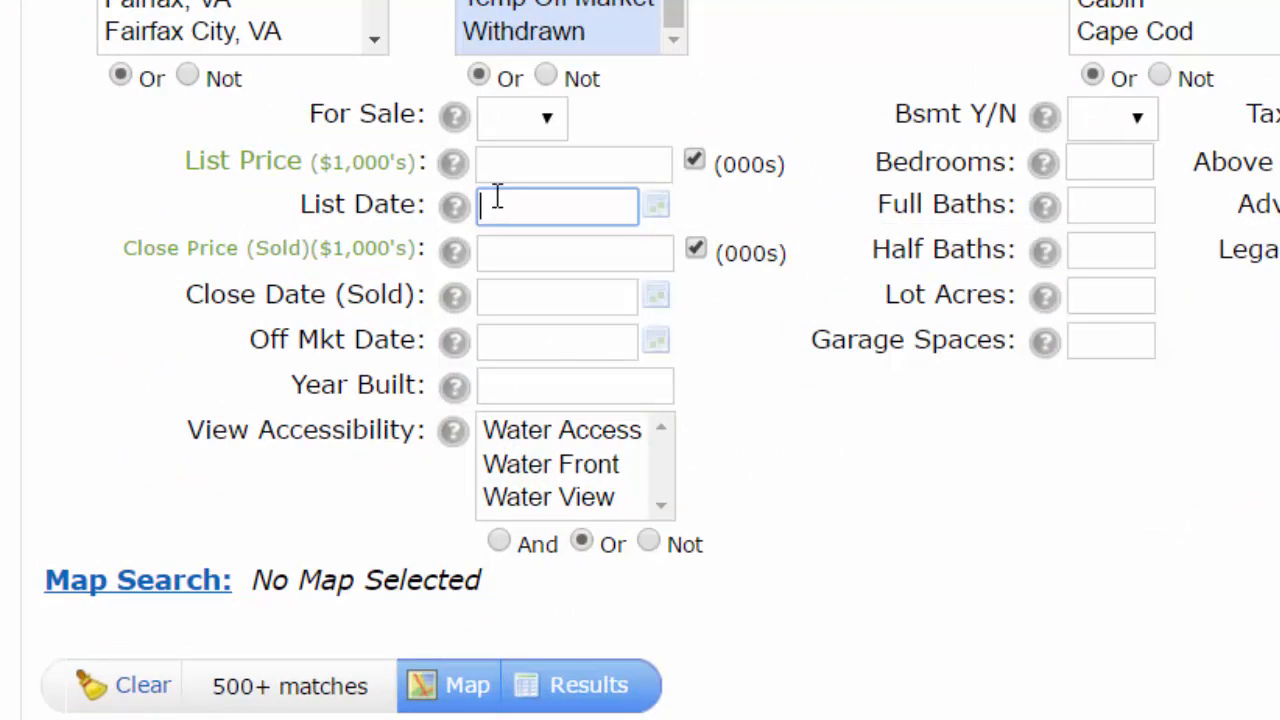
type("1")
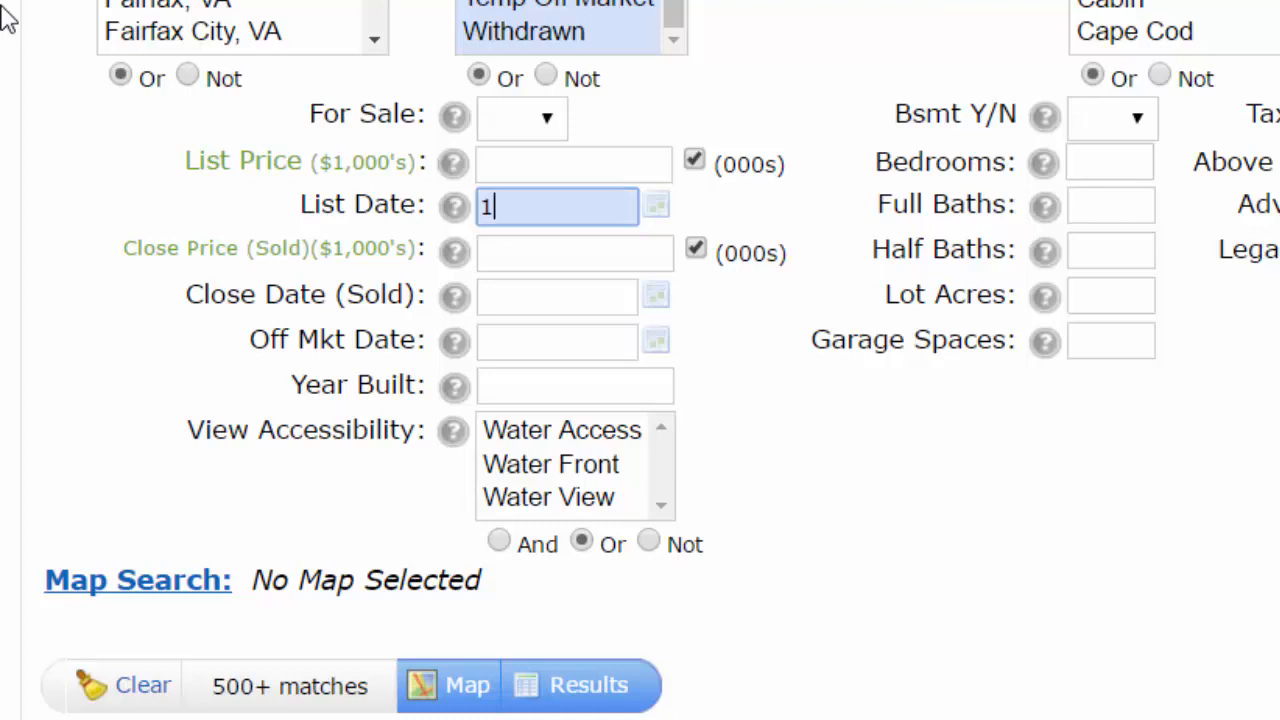
type("/1/2011")
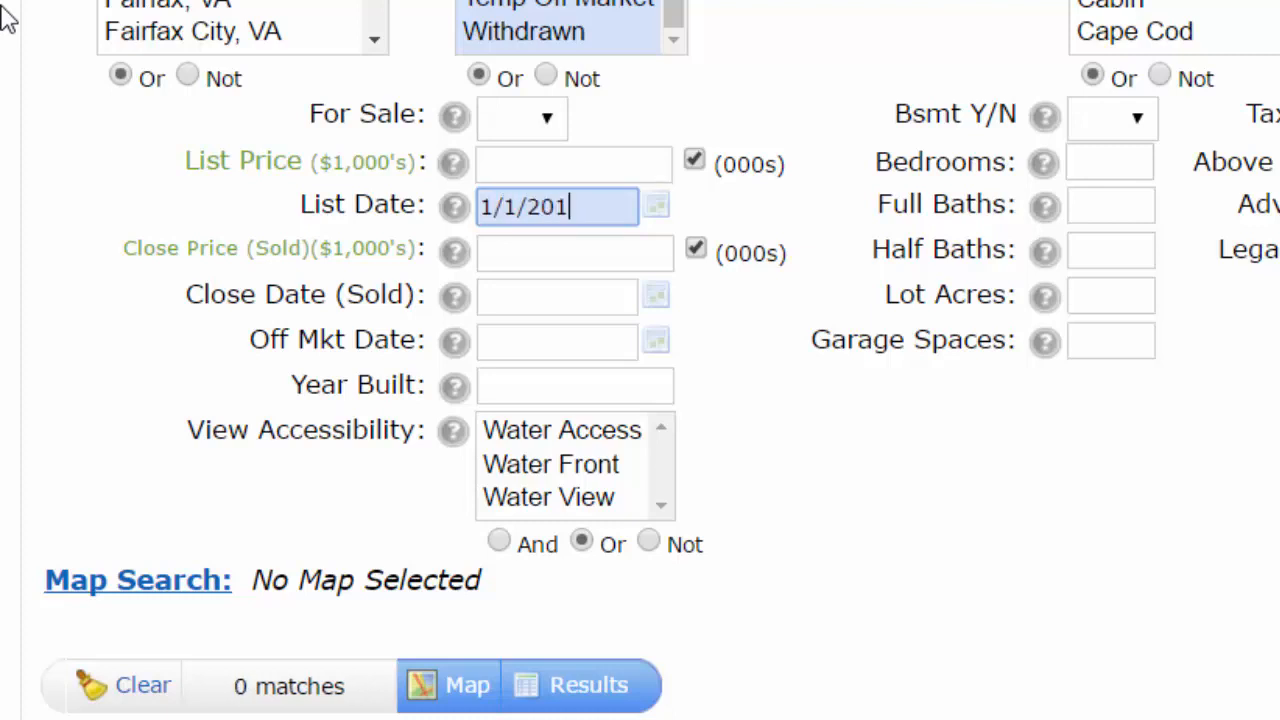
type("2+")
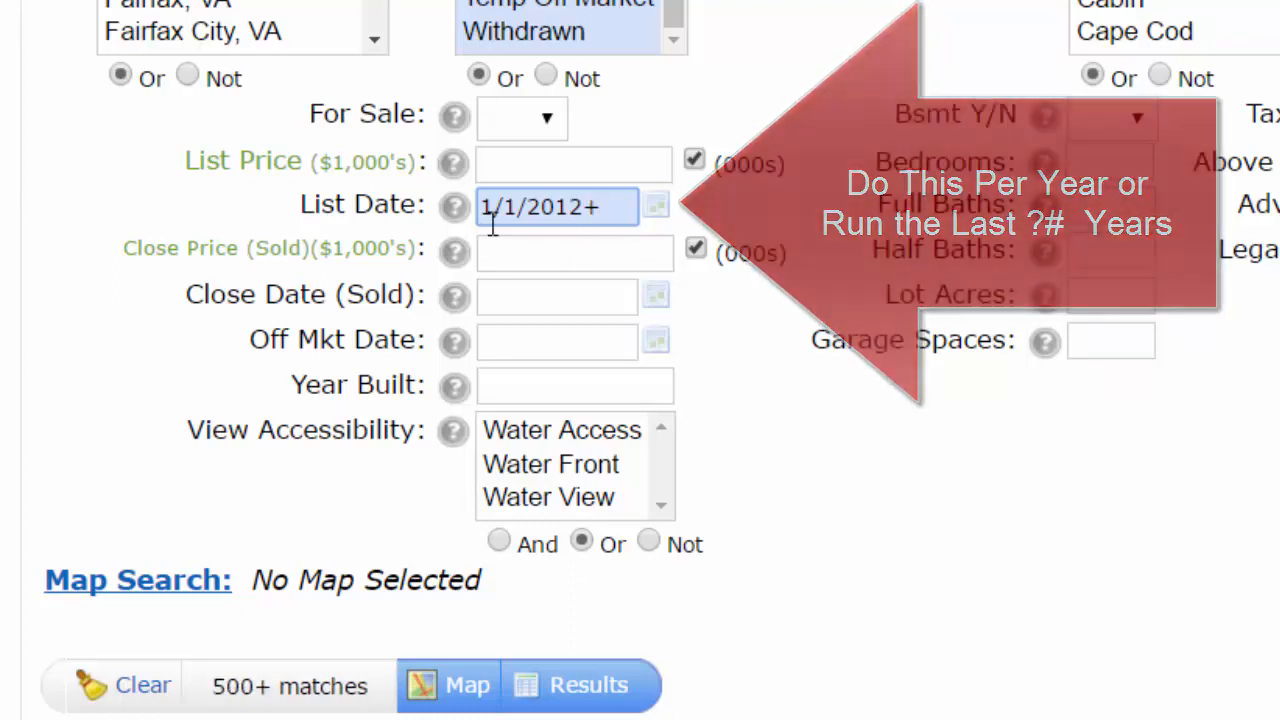
left_click_drag(608, 215, 478, 222)
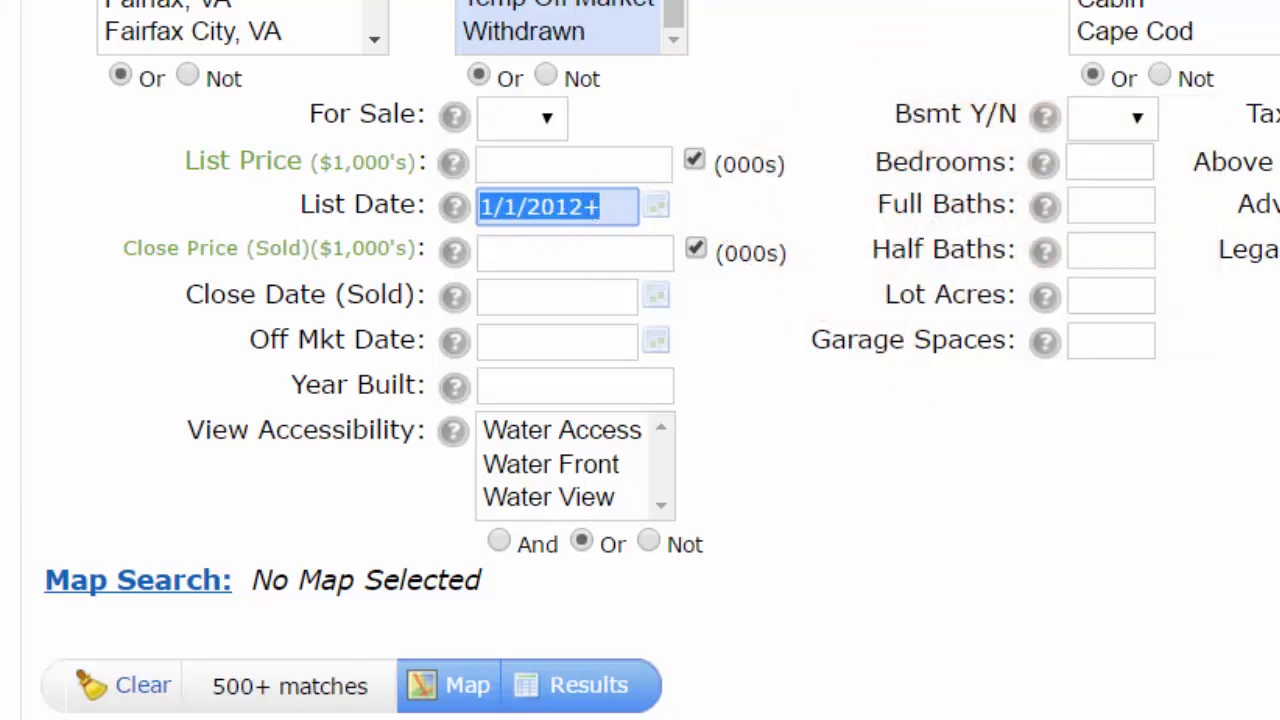
left_click(606, 700)
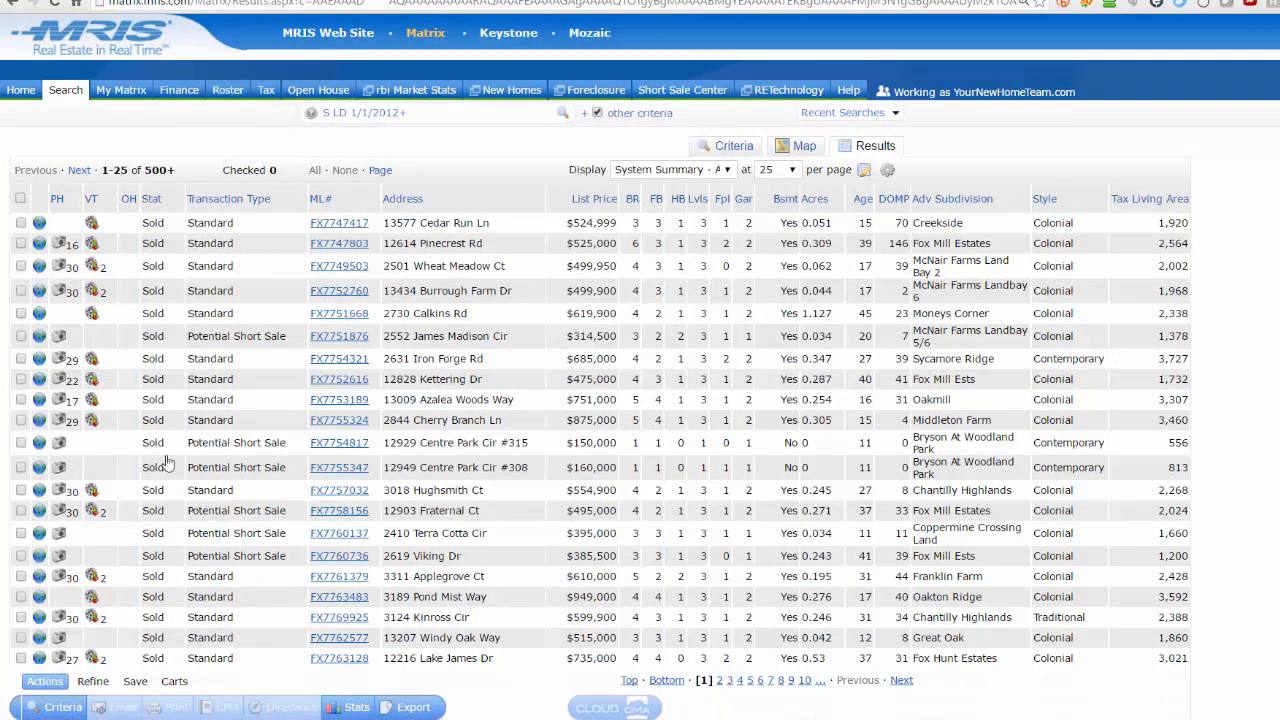
Export all matching records in the System Summary - Agent format as 20171-ForVideoDemo.csv
left_click(728, 170)
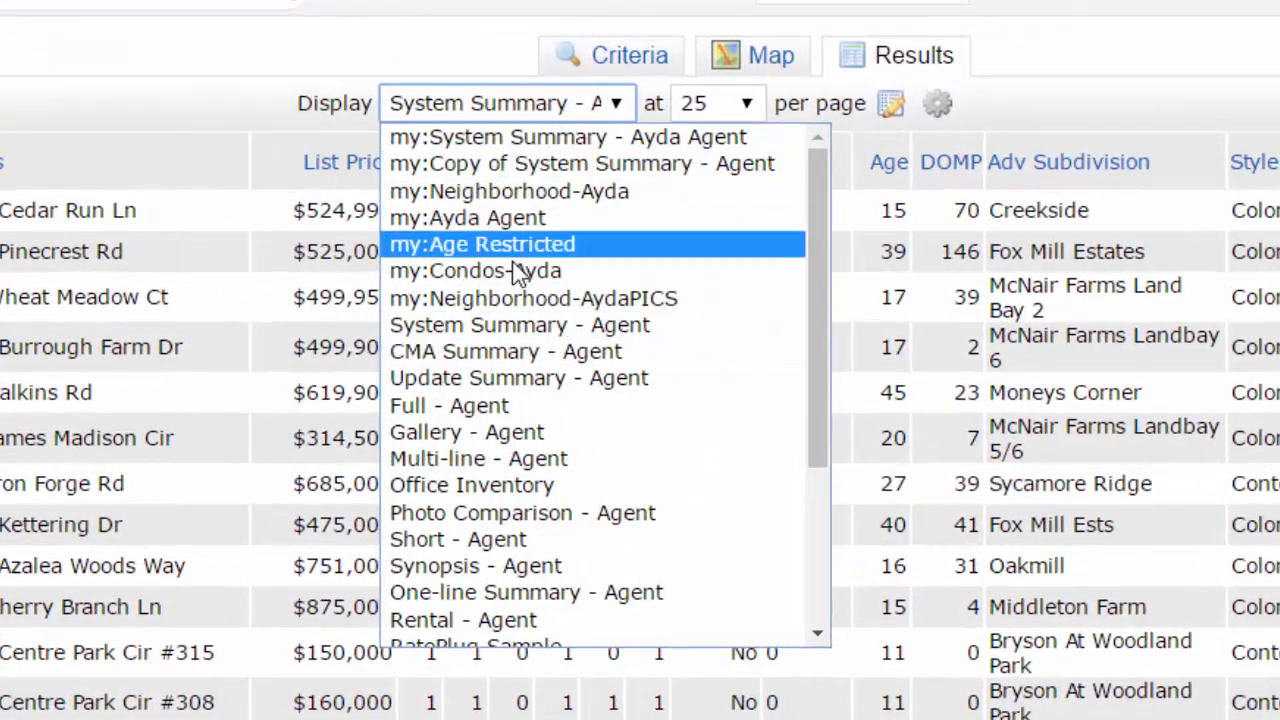
left_click(217, 75)
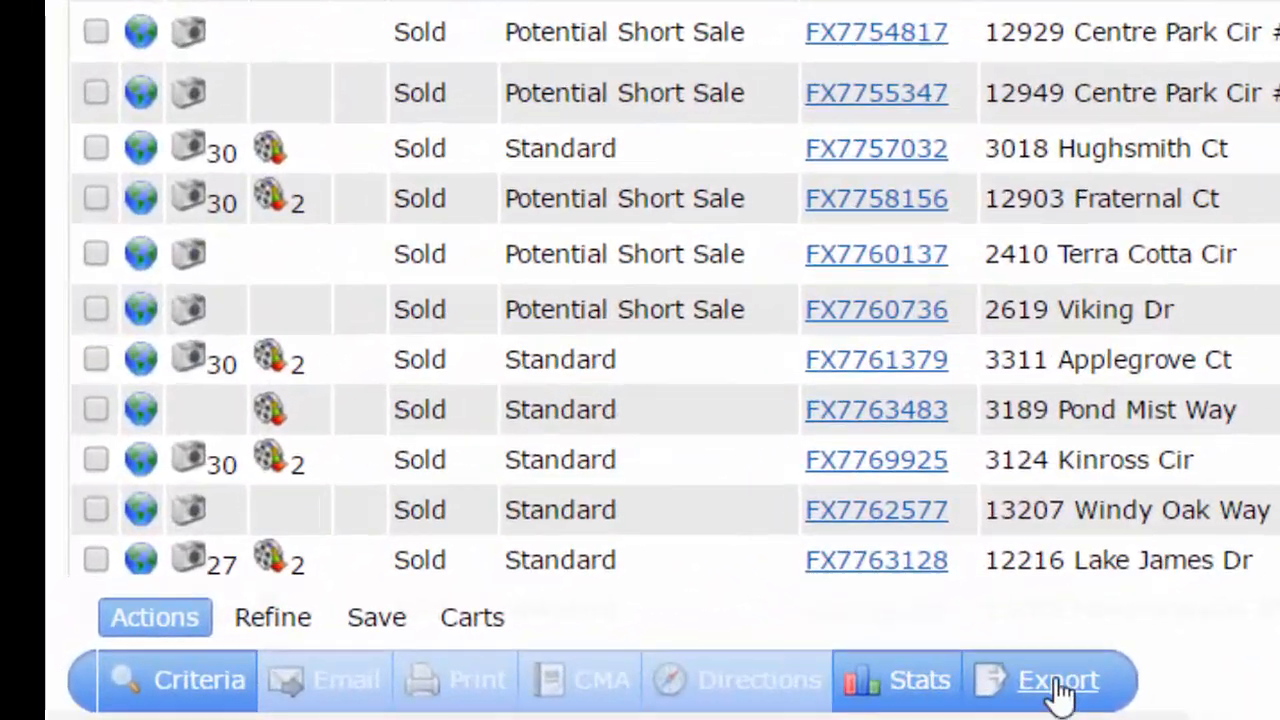
left_click(1058, 684)
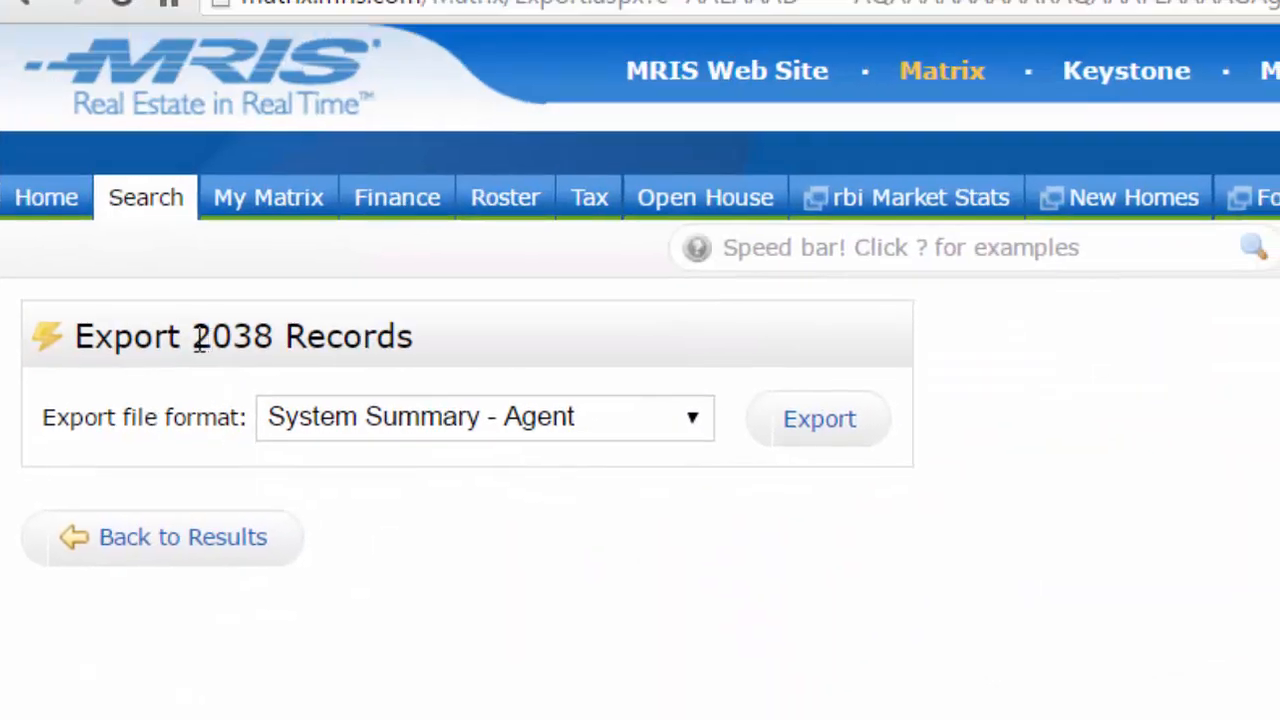
left_click_drag(199, 341, 268, 334)
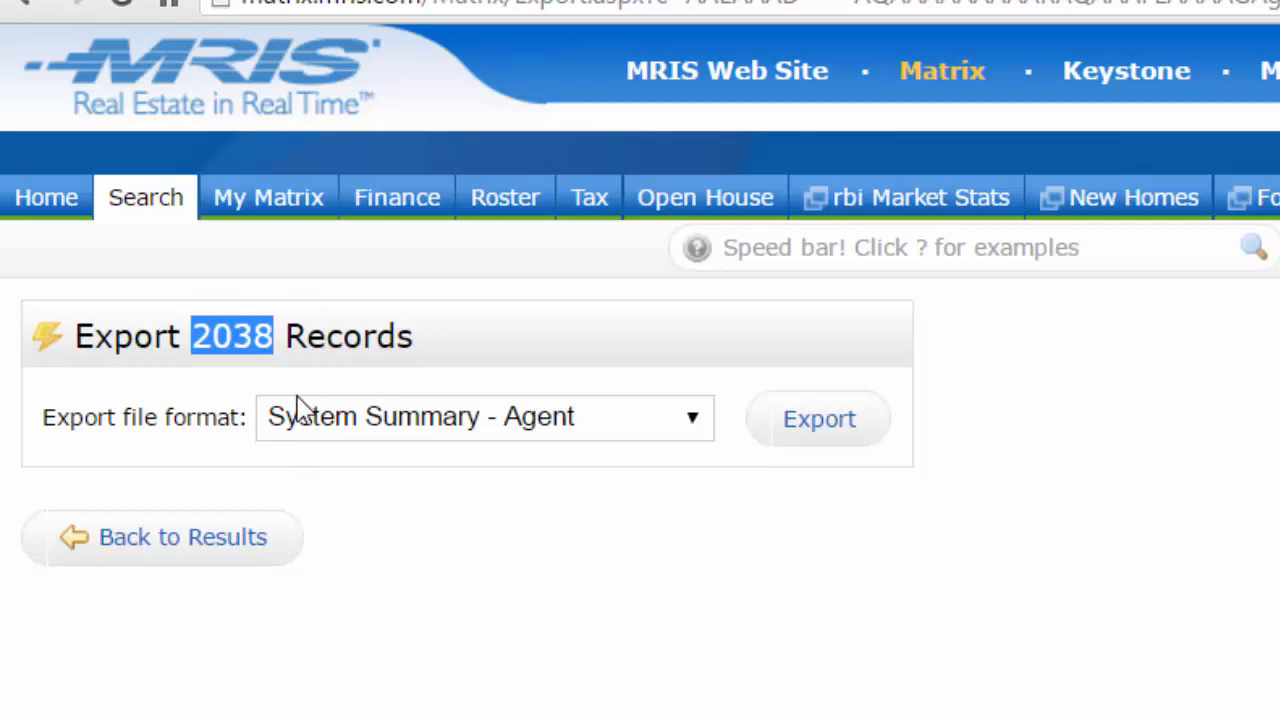
left_click(830, 438)
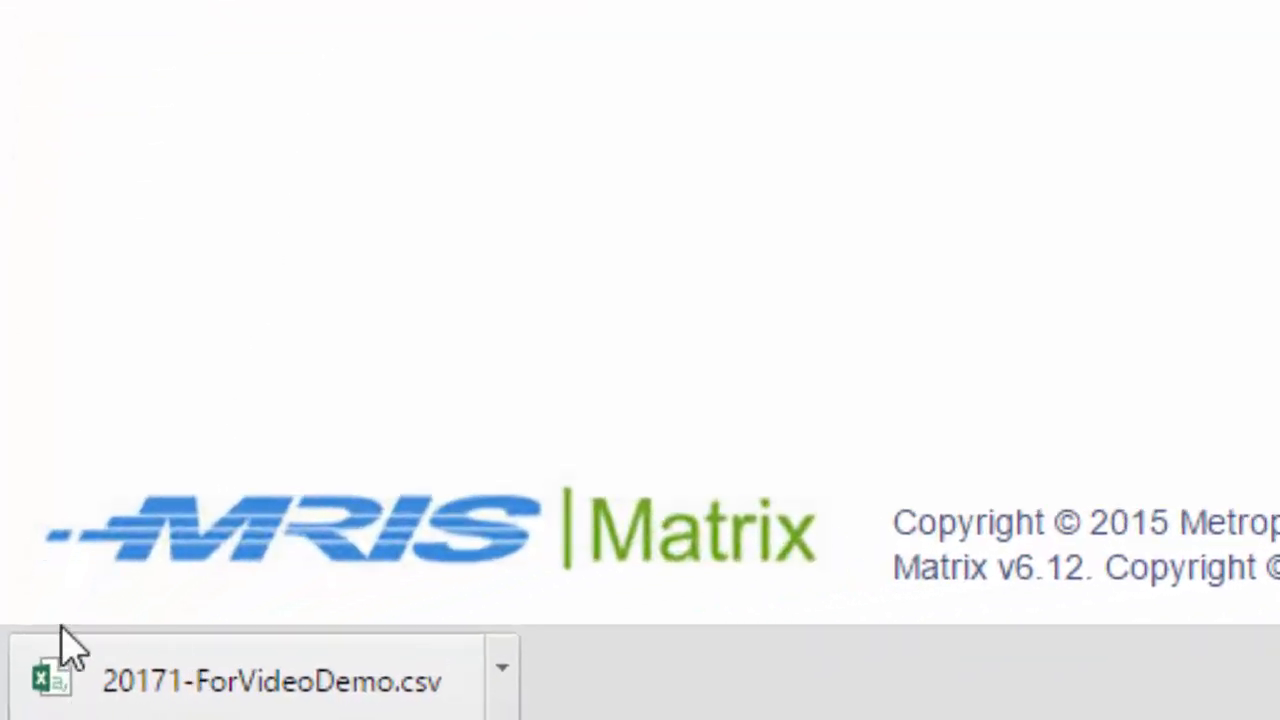
Open the downloaded 20171-ForVideoDemo.csv in Excel and fit the width of all columns to their contents
left_click(506, 690)
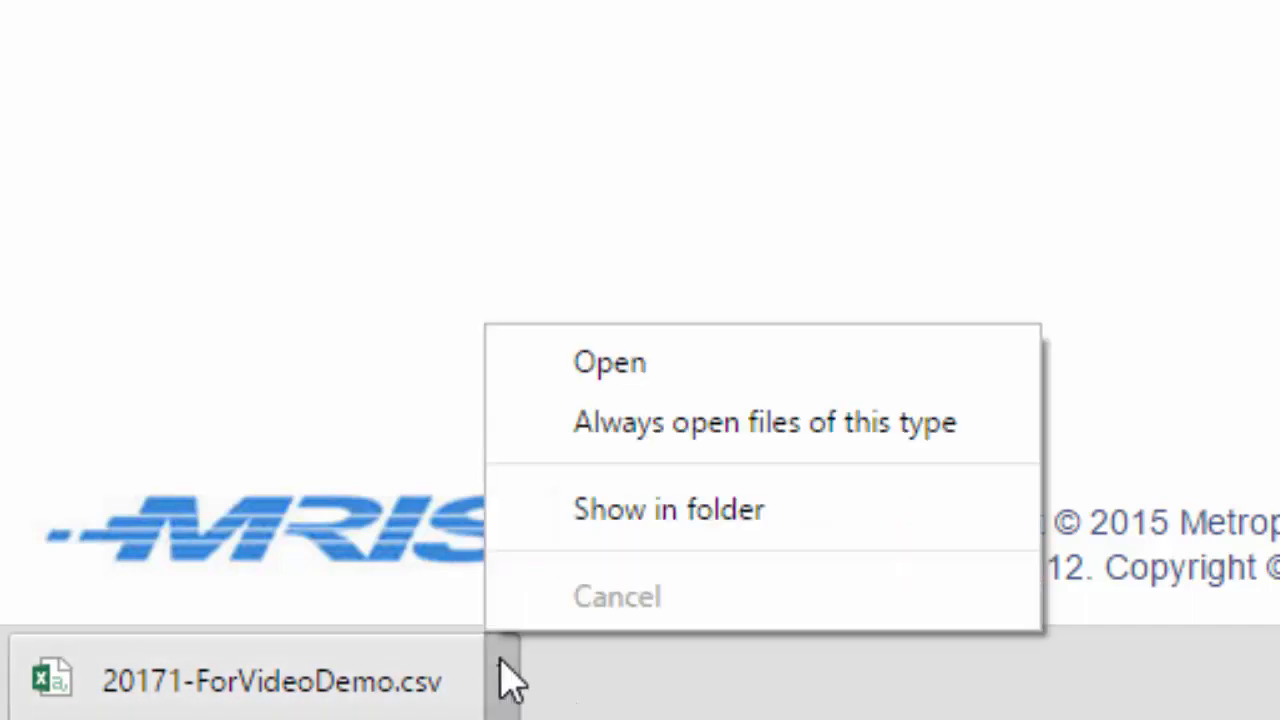
left_click(634, 378)
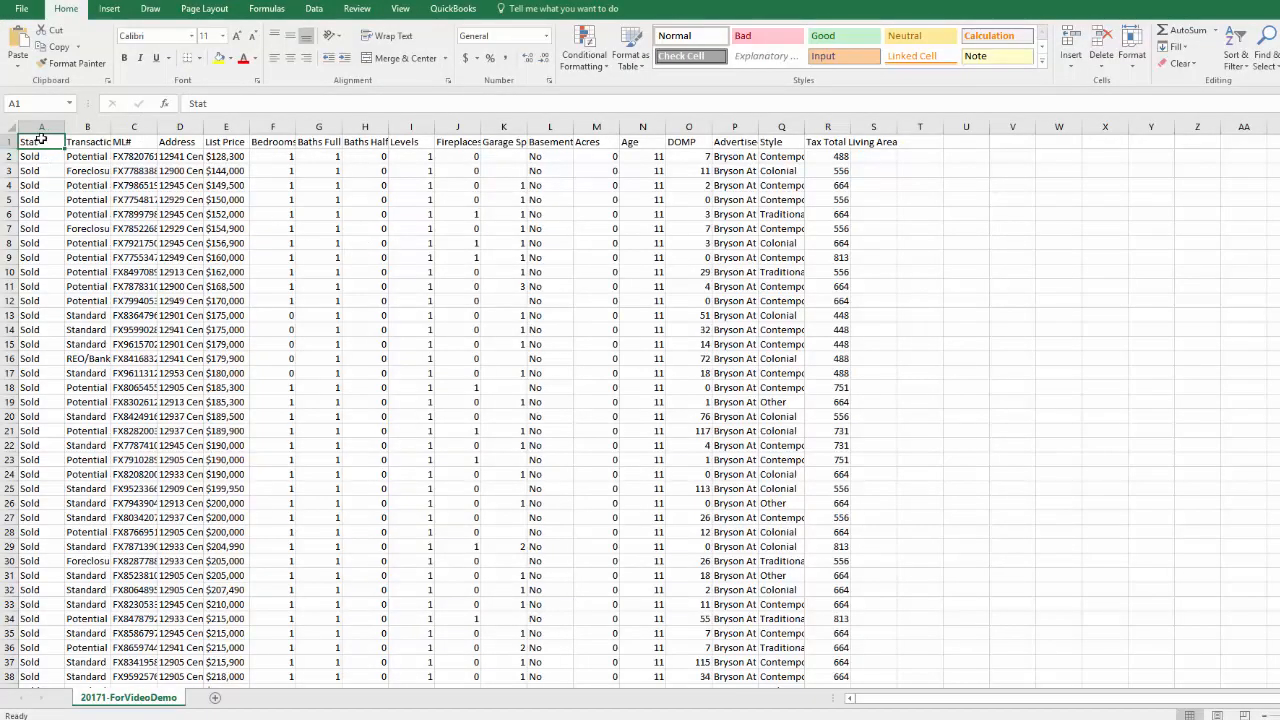
left_click(9, 131)
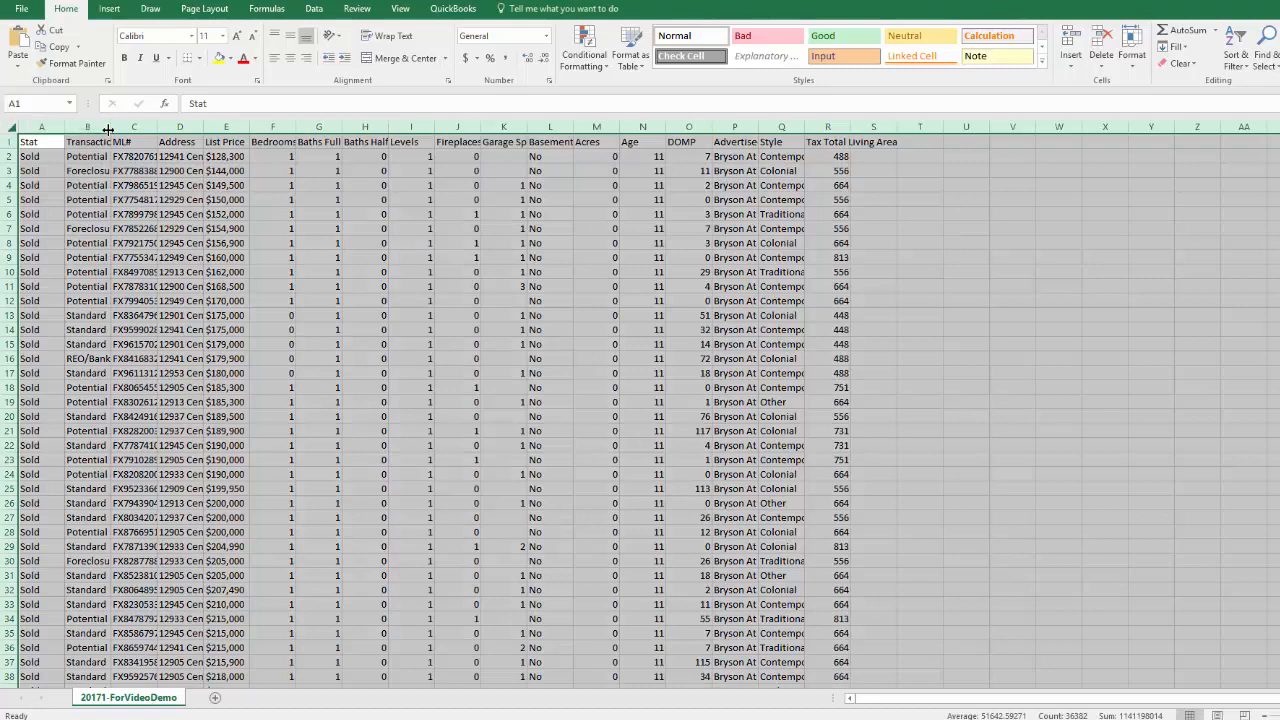
double_click(110, 126)
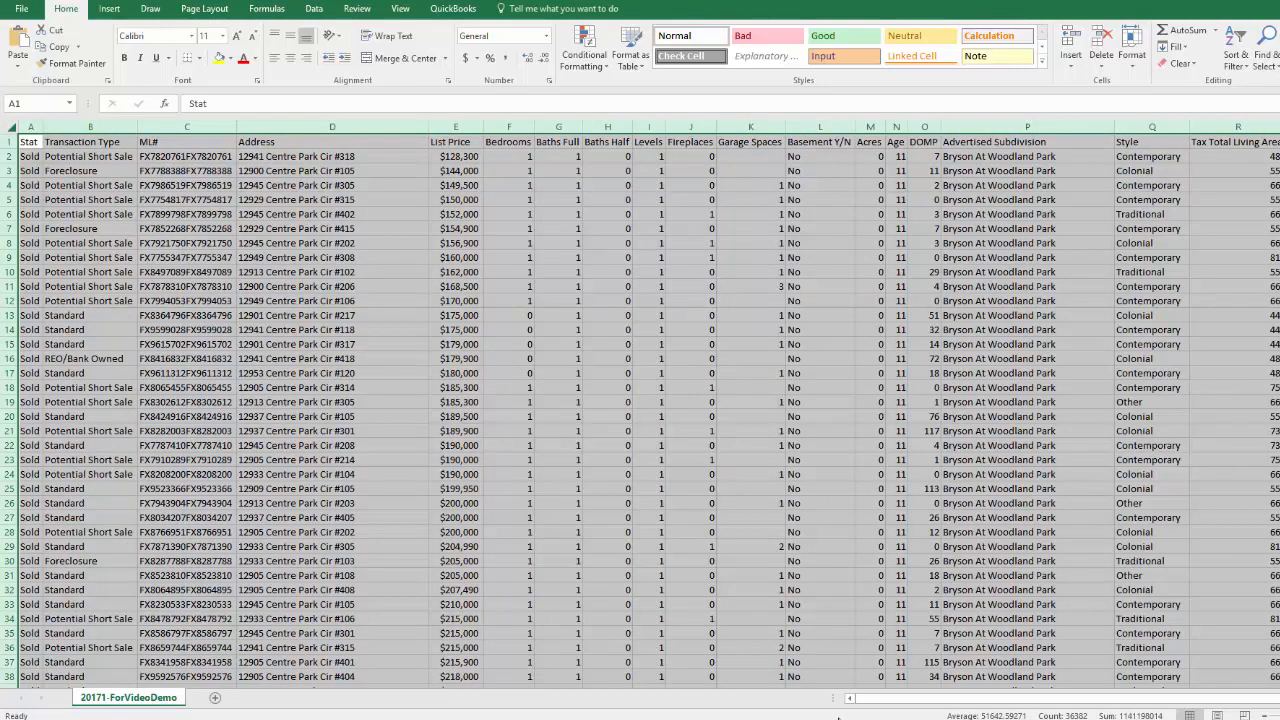
Create a PivotTable from columns A through R of the exported data on a new worksheet
left_click_drag(1040, 693, 871, 703)
scroll(640, 410, "down", 20)
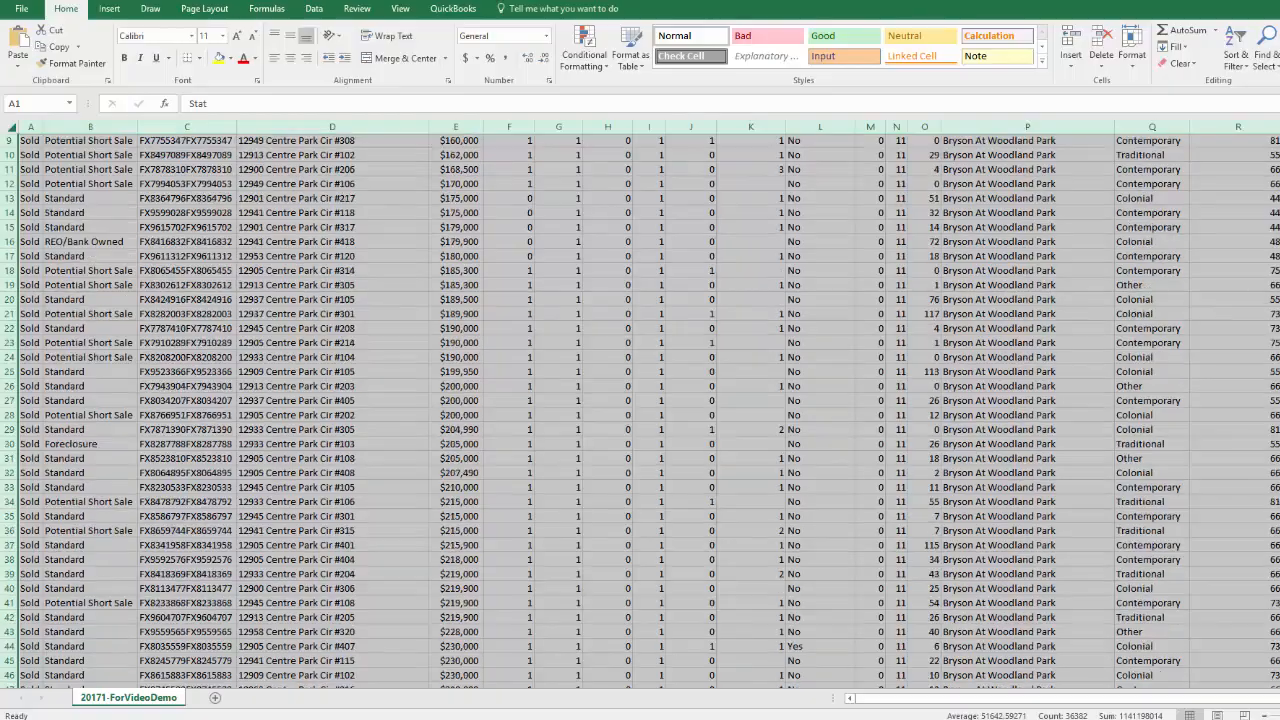
scroll(645, 277, "up", 20)
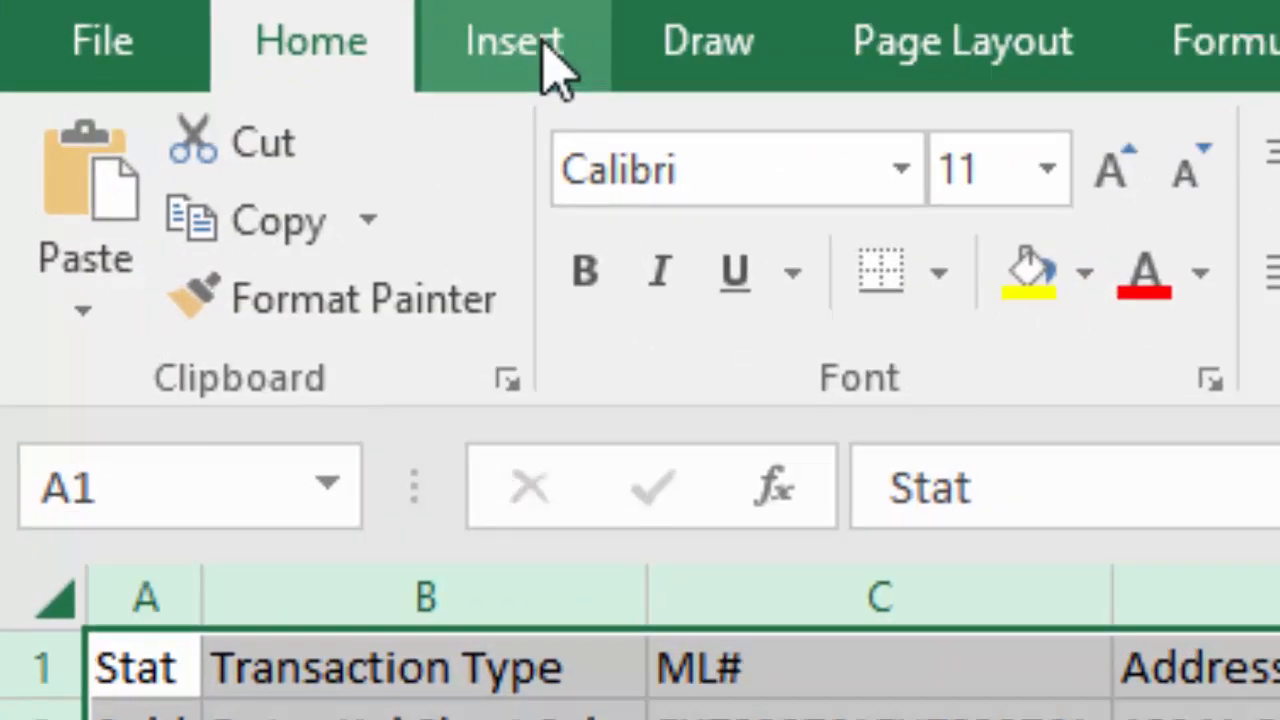
left_click(550, 64)
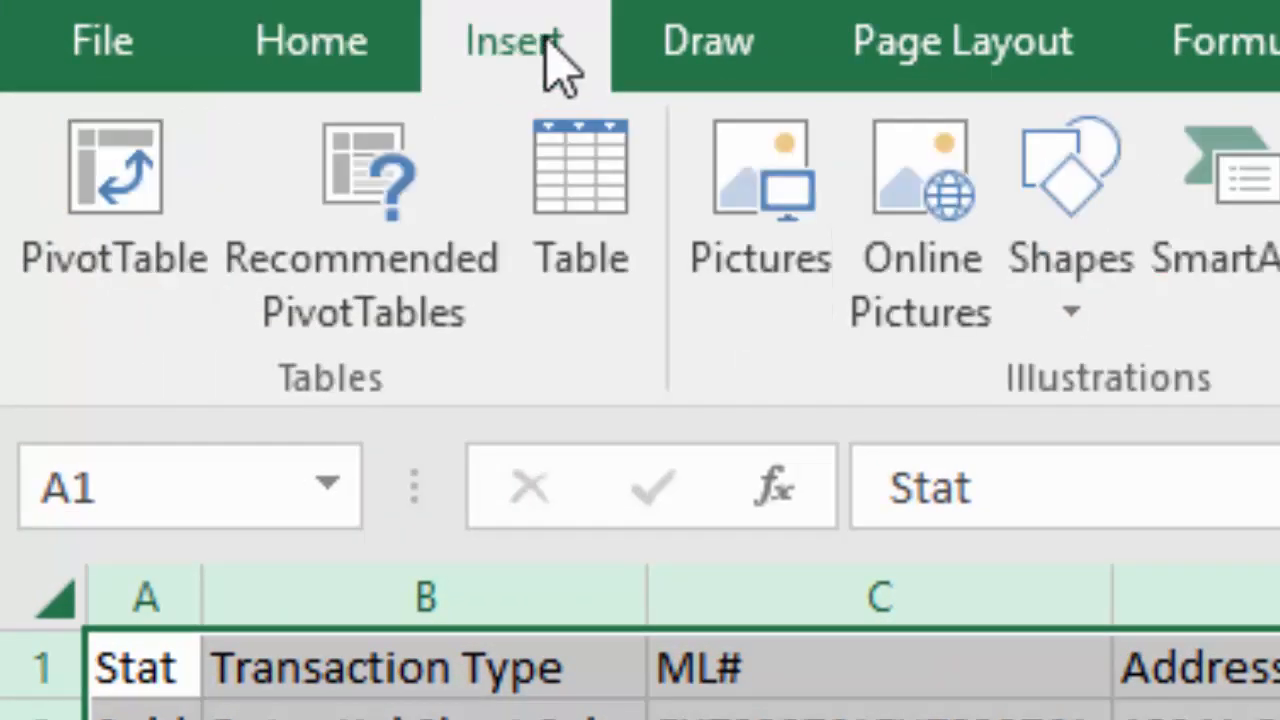
left_click(115, 225)
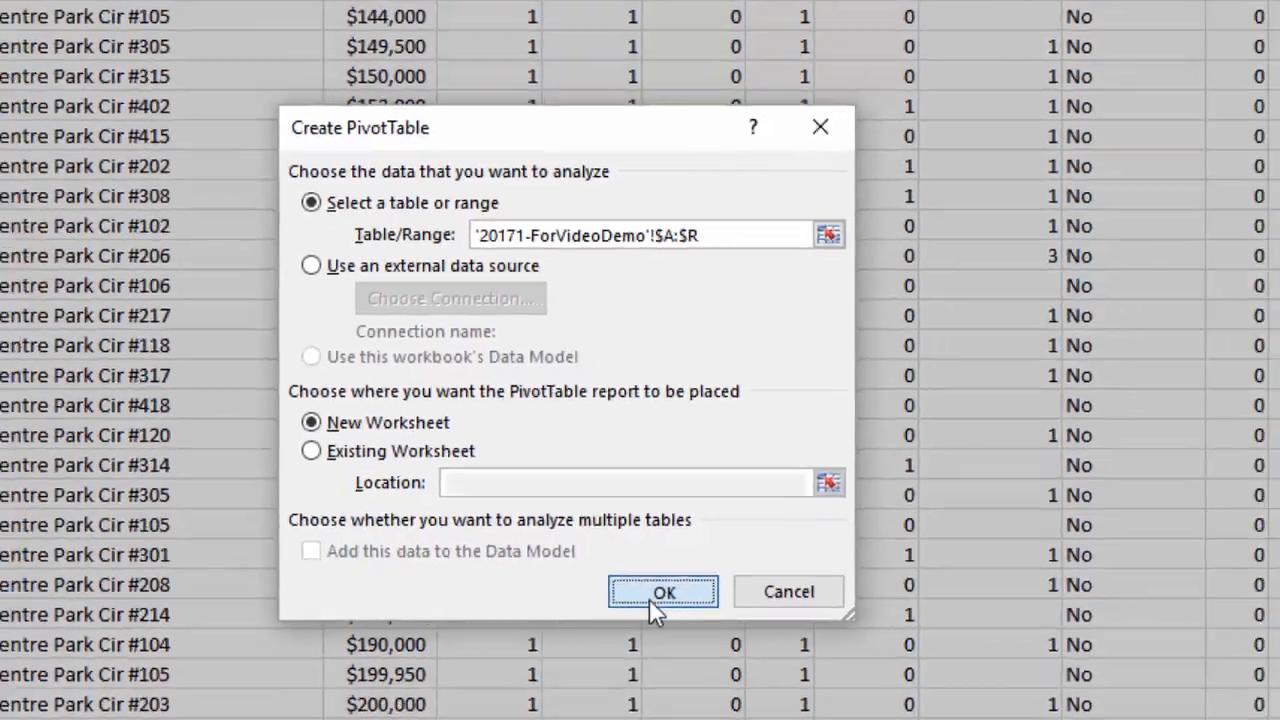
left_click(699, 672)
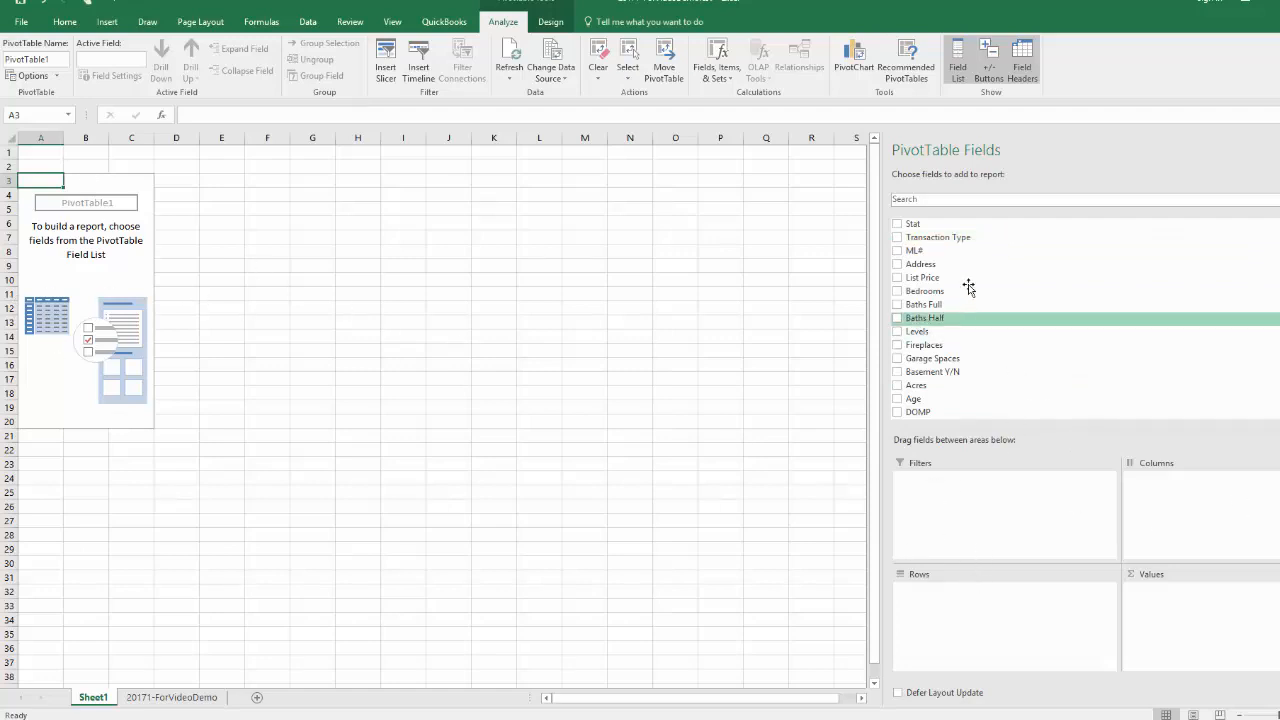
Use Advertised Subdivision as the PivotTable's rows and add List Price twice to its values
scroll(942, 330, "down", 2)
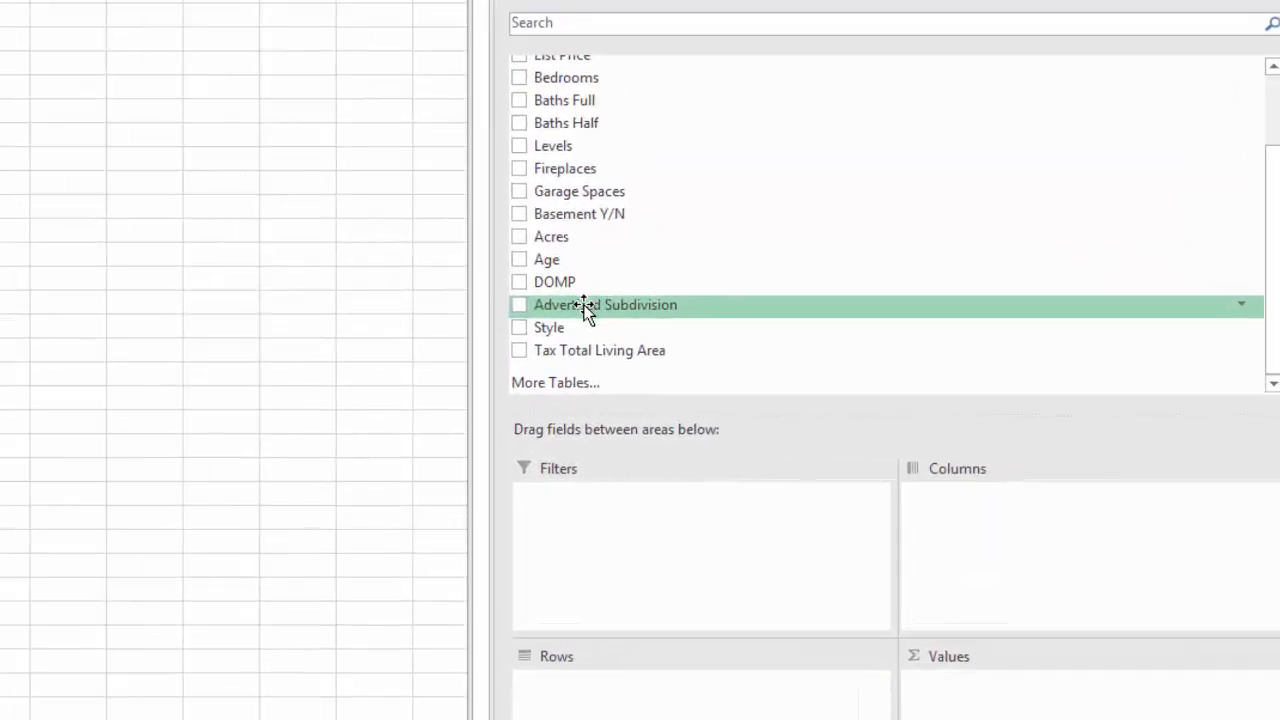
left_click_drag(597, 307, 597, 681)
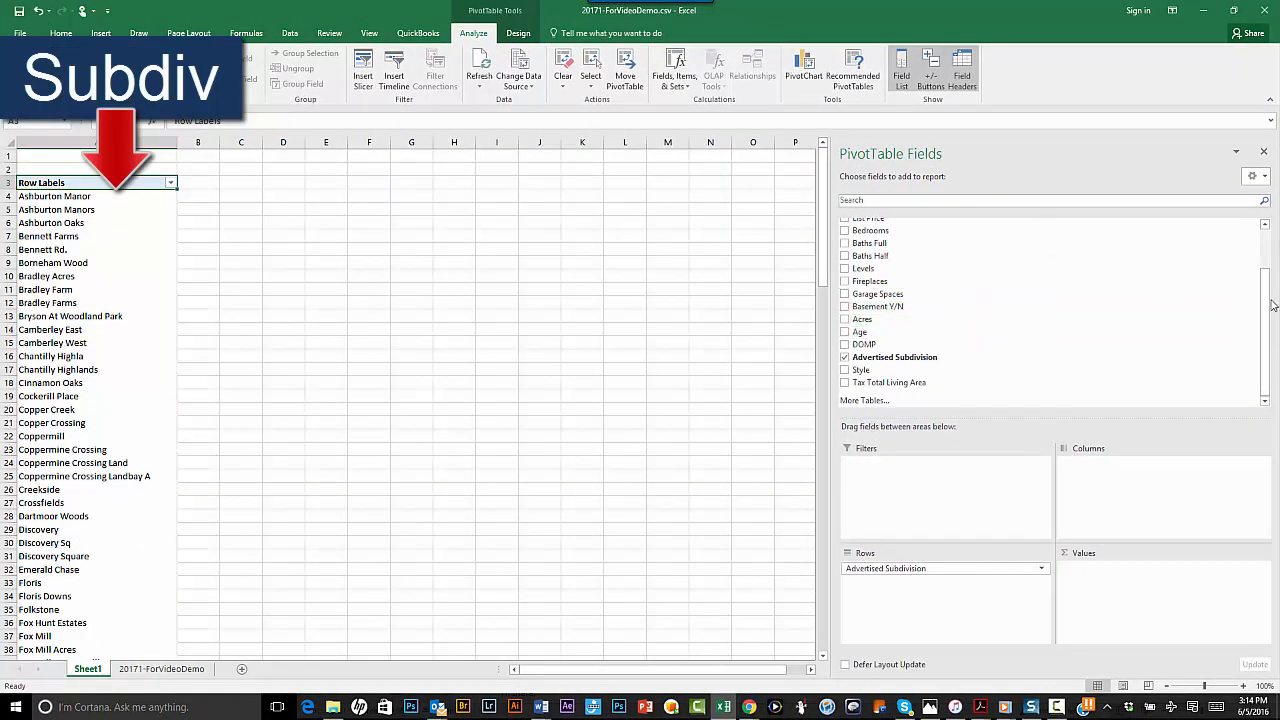
scroll(1265, 318, "up", 2)
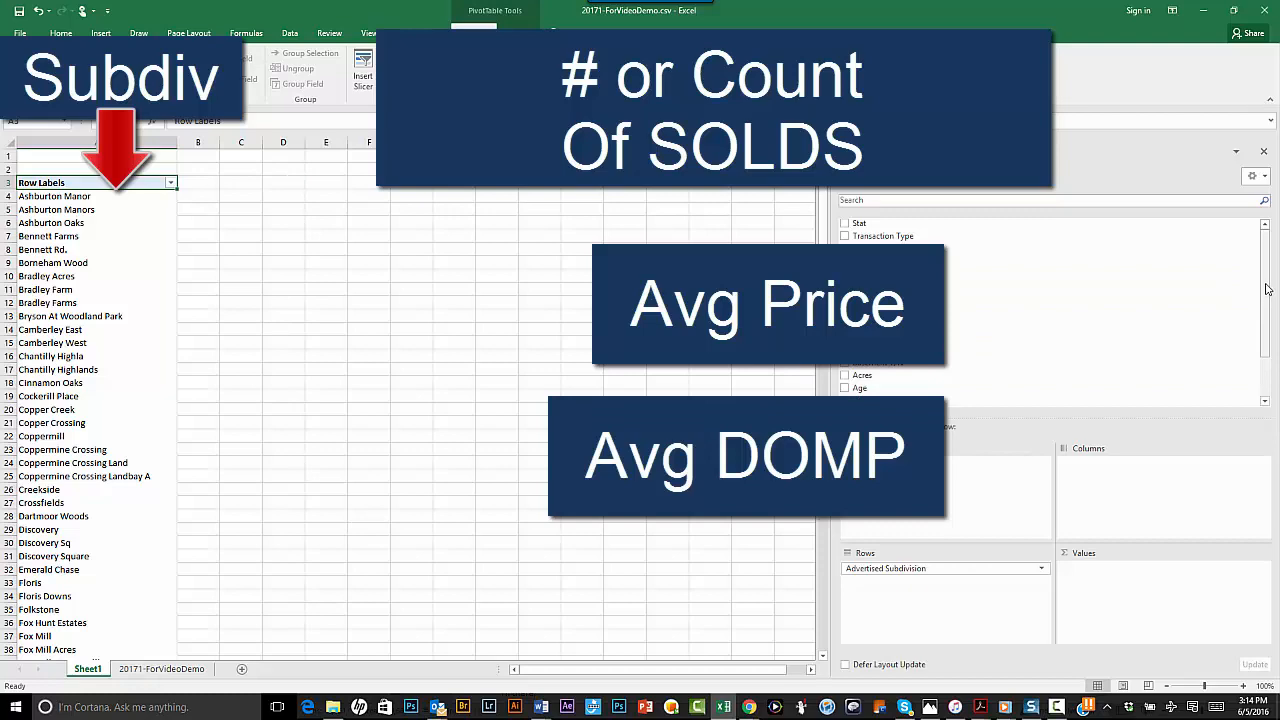
left_click_drag(1267, 290, 1262, 334)
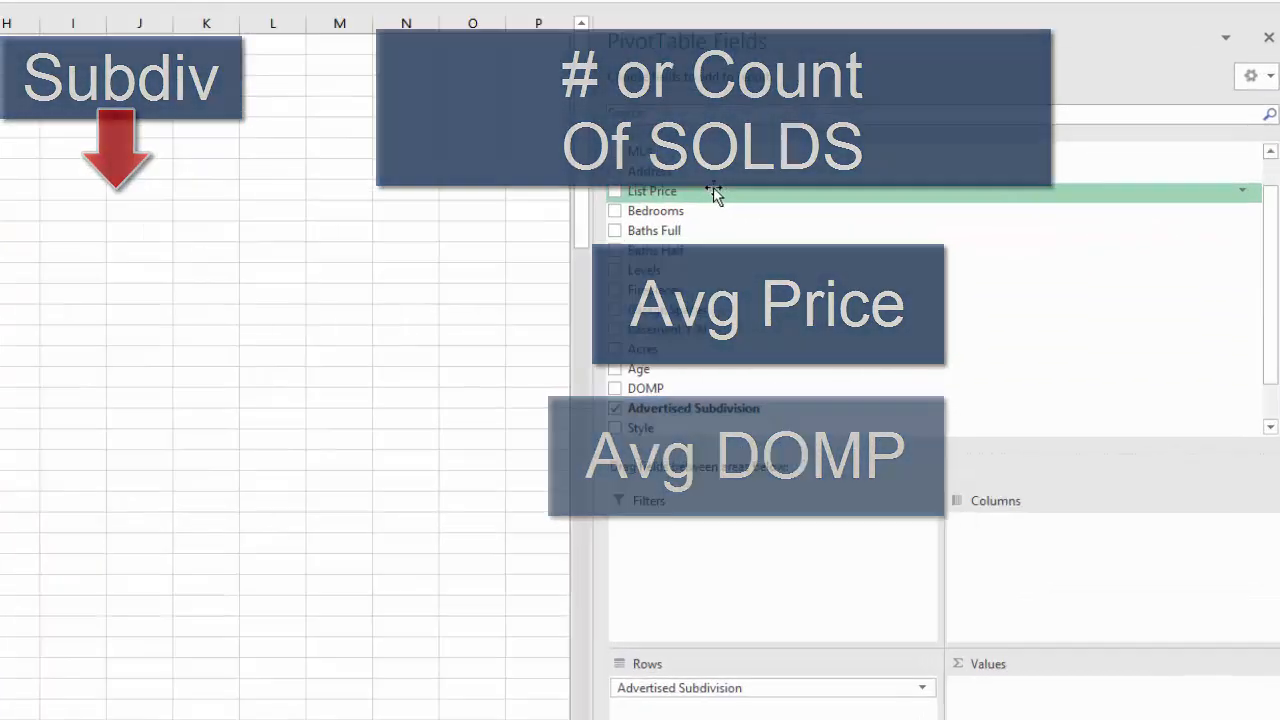
scroll(885, 270, "up", 2)
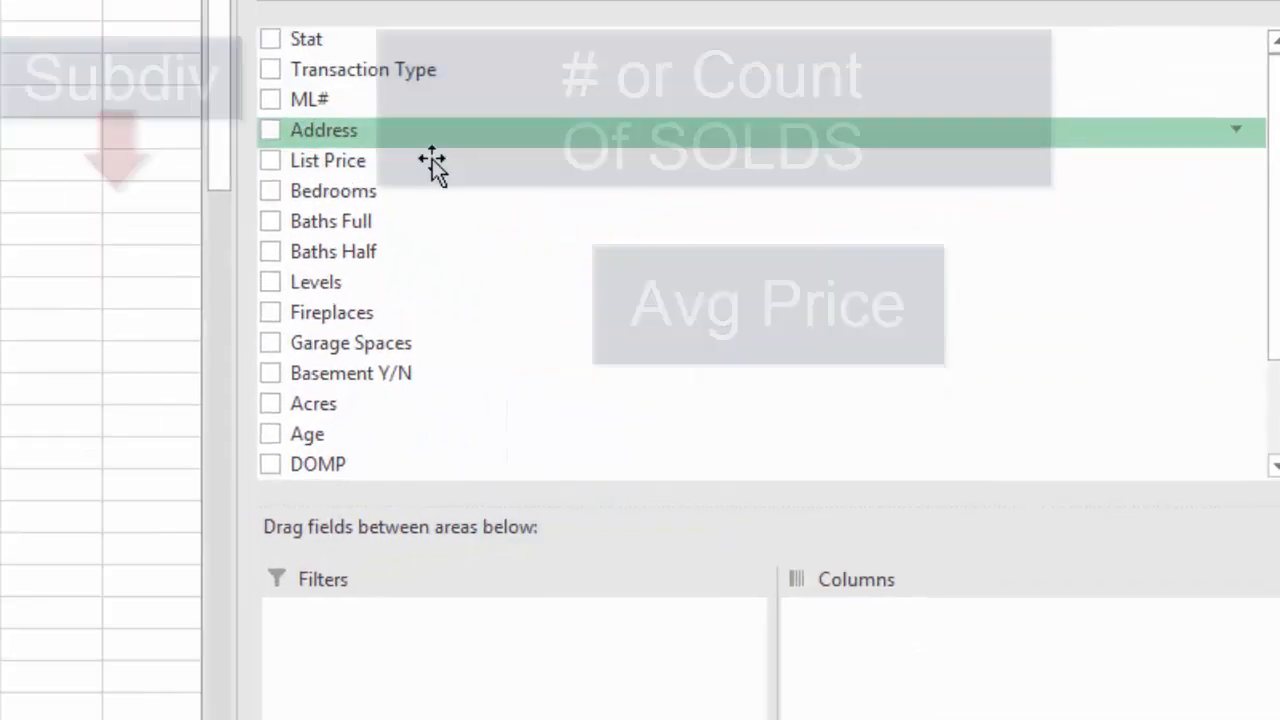
left_click_drag(260, 135, 831, 719)
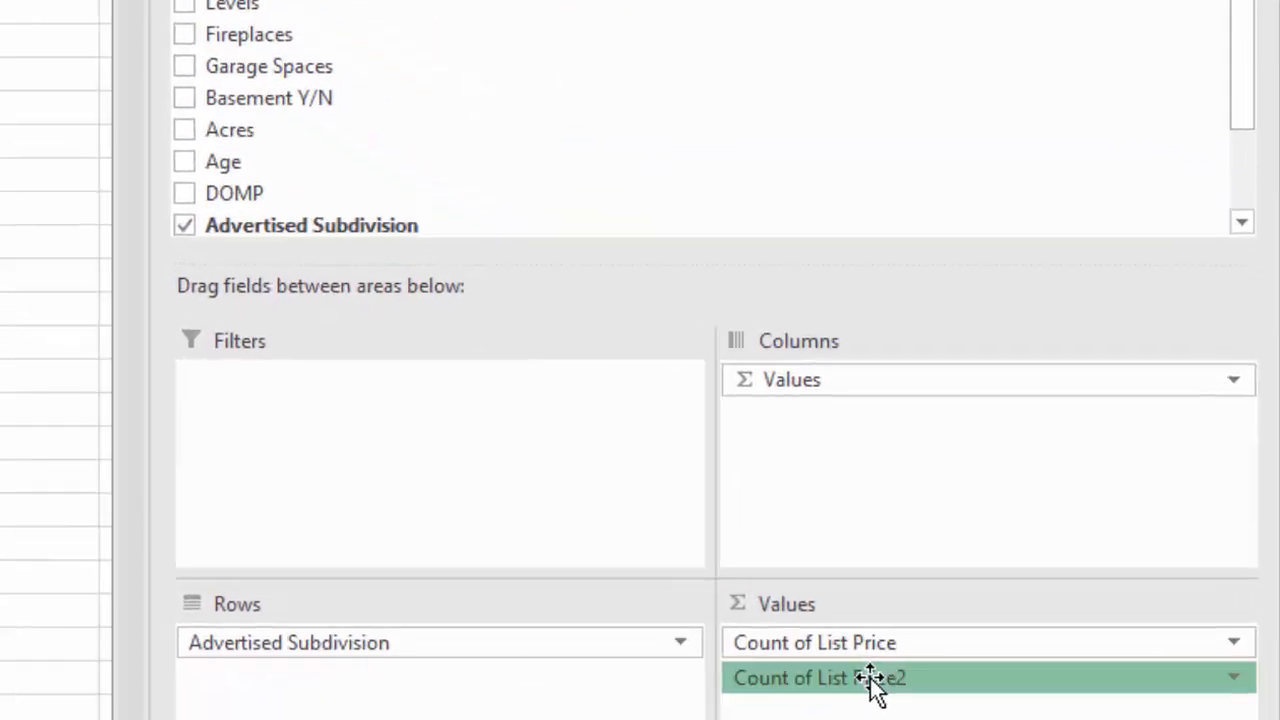
Summarize the second List Price value field by Average
left_click(950, 692)
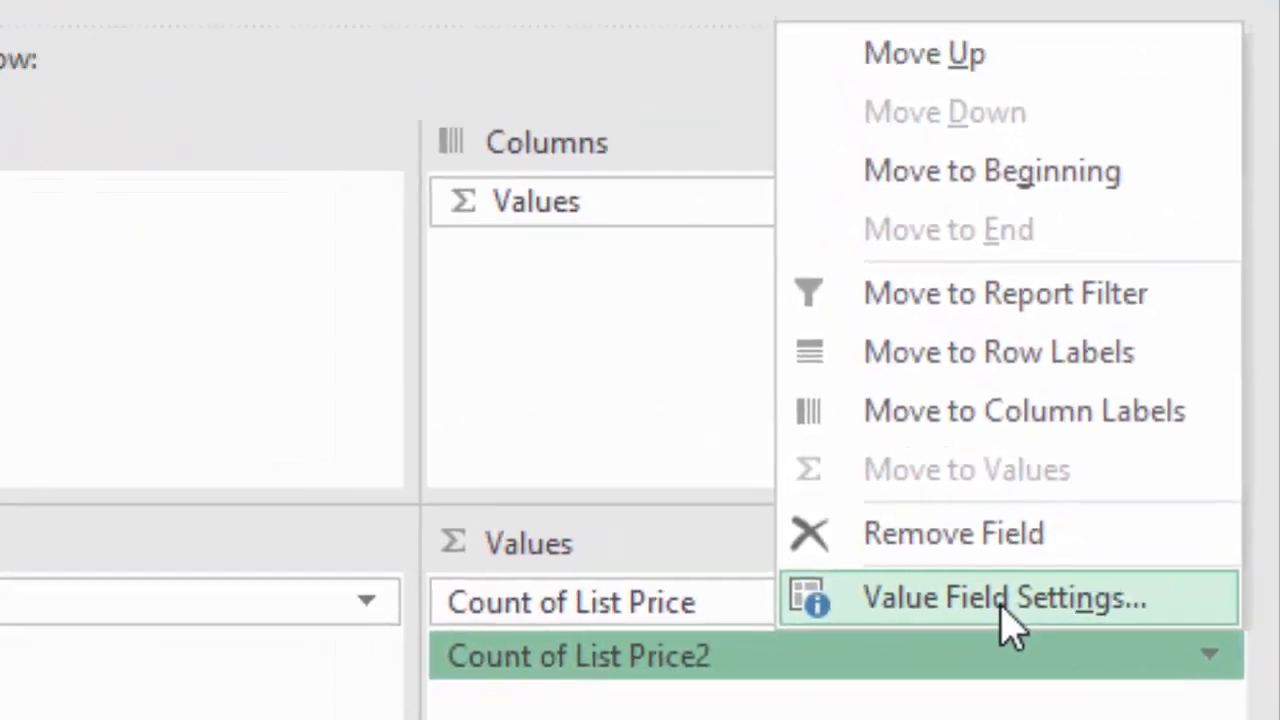
left_click(1000, 600)
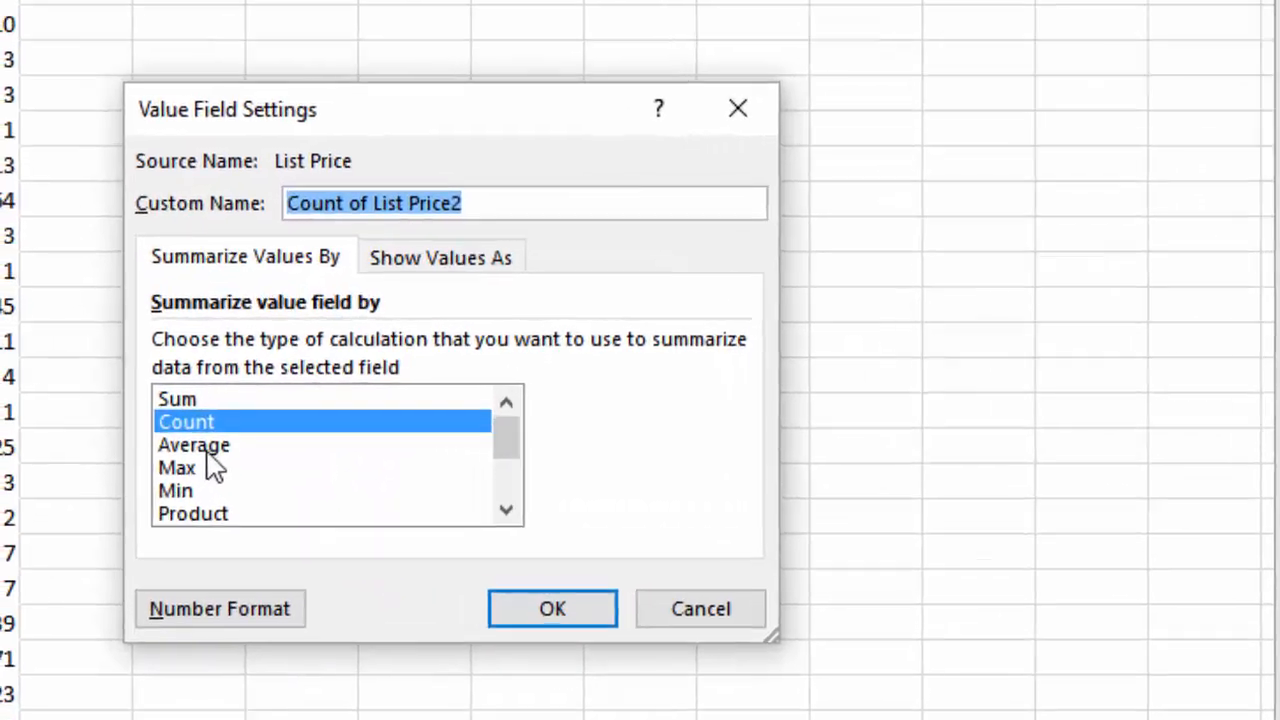
left_click(76, 401)
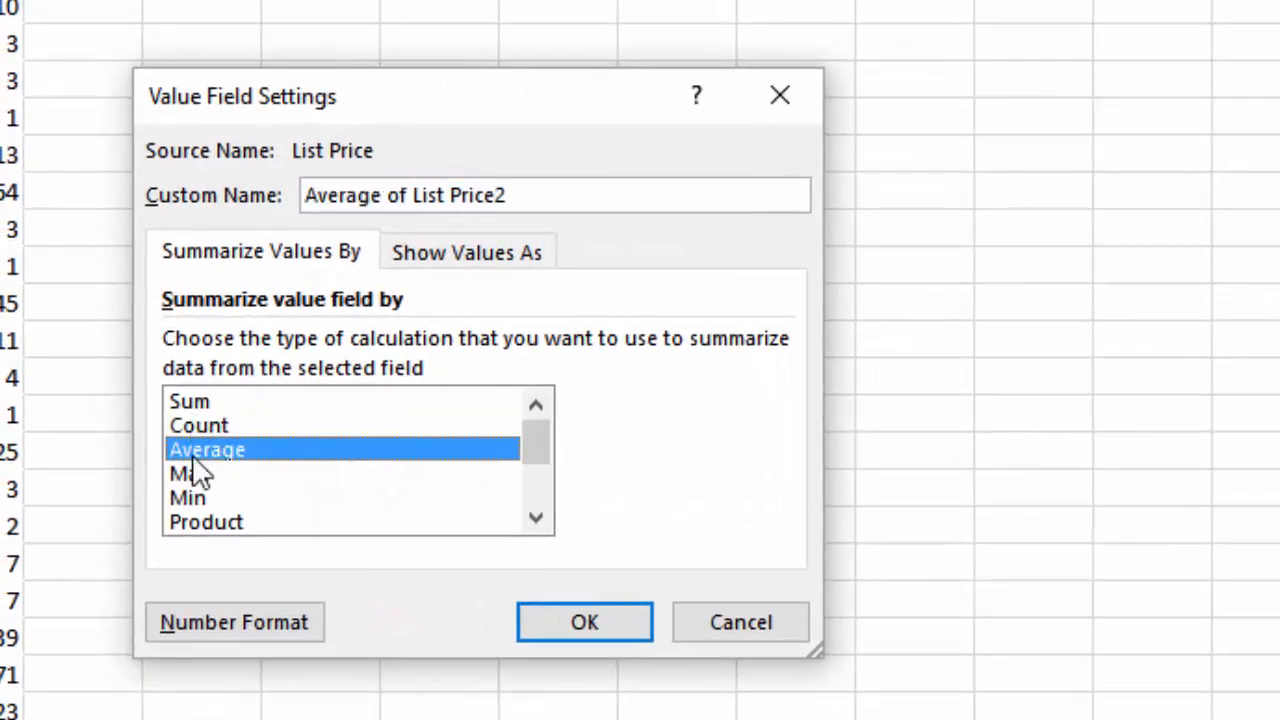
left_click(582, 628)
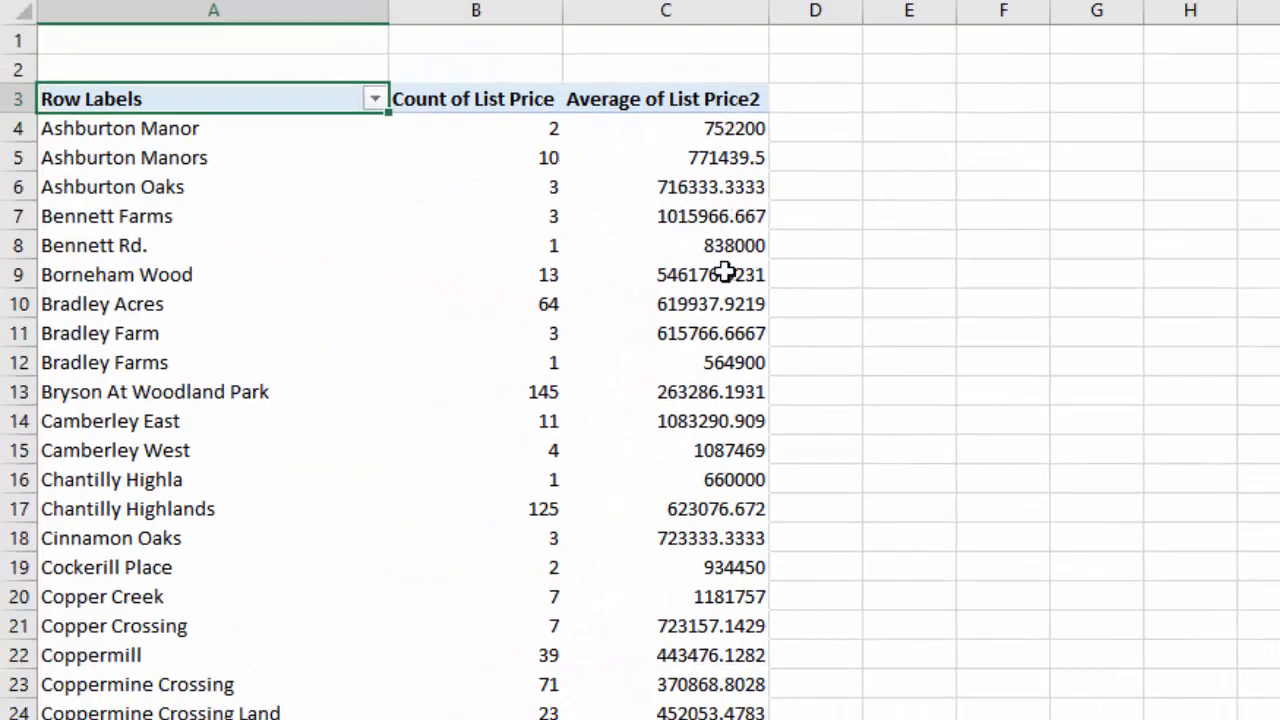
Format the average list price values in column C as Currency with the $ symbol and 0 decimal places
left_click_drag(738, 128, 720, 718)
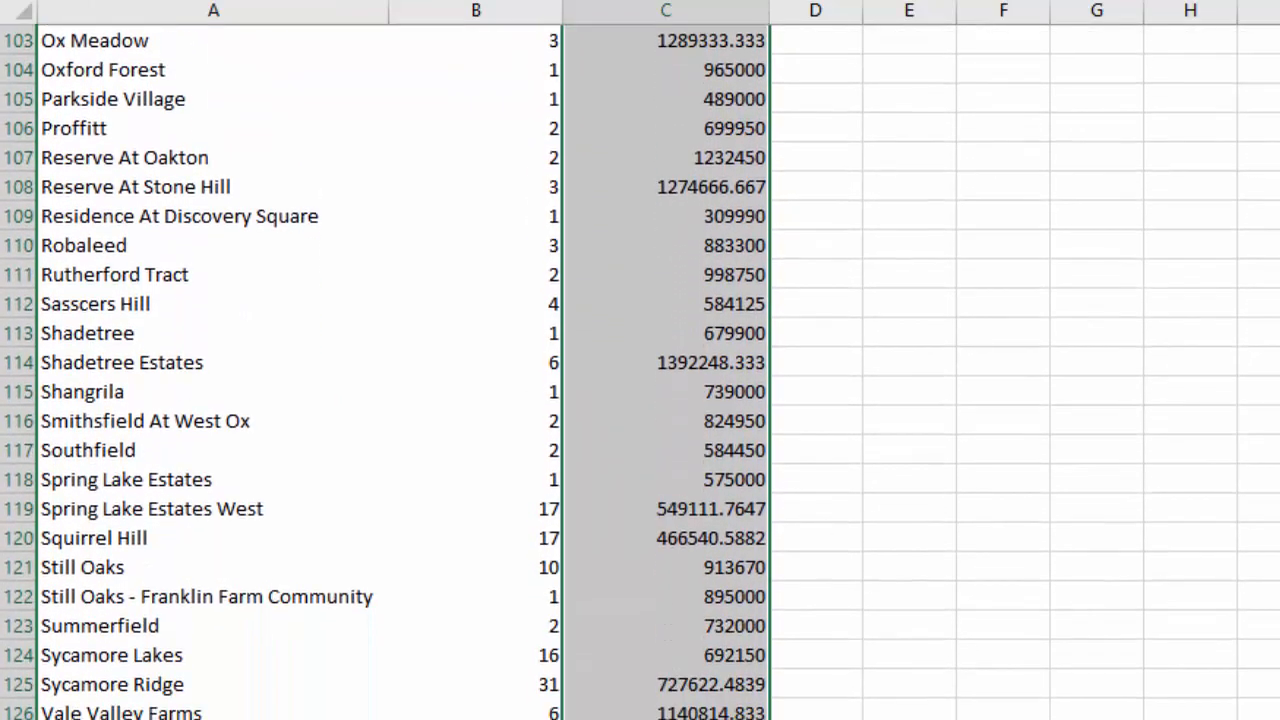
right_click(691, 417)
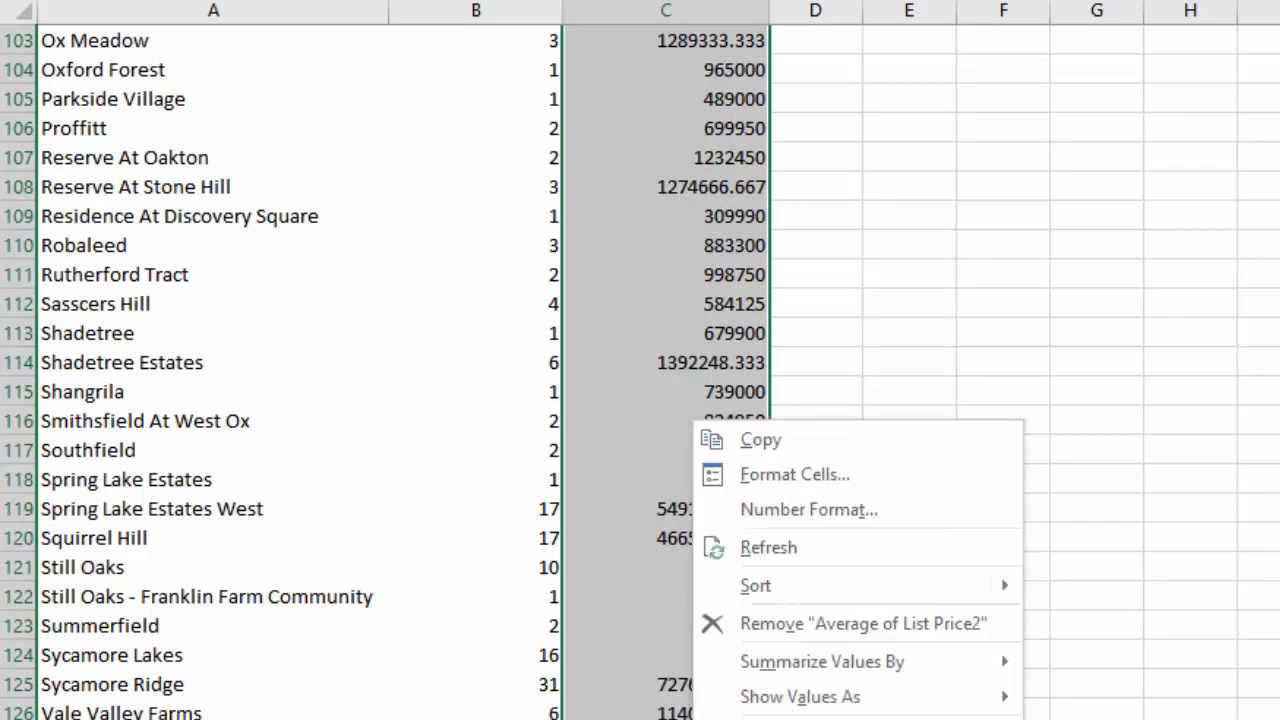
left_click(790, 487)
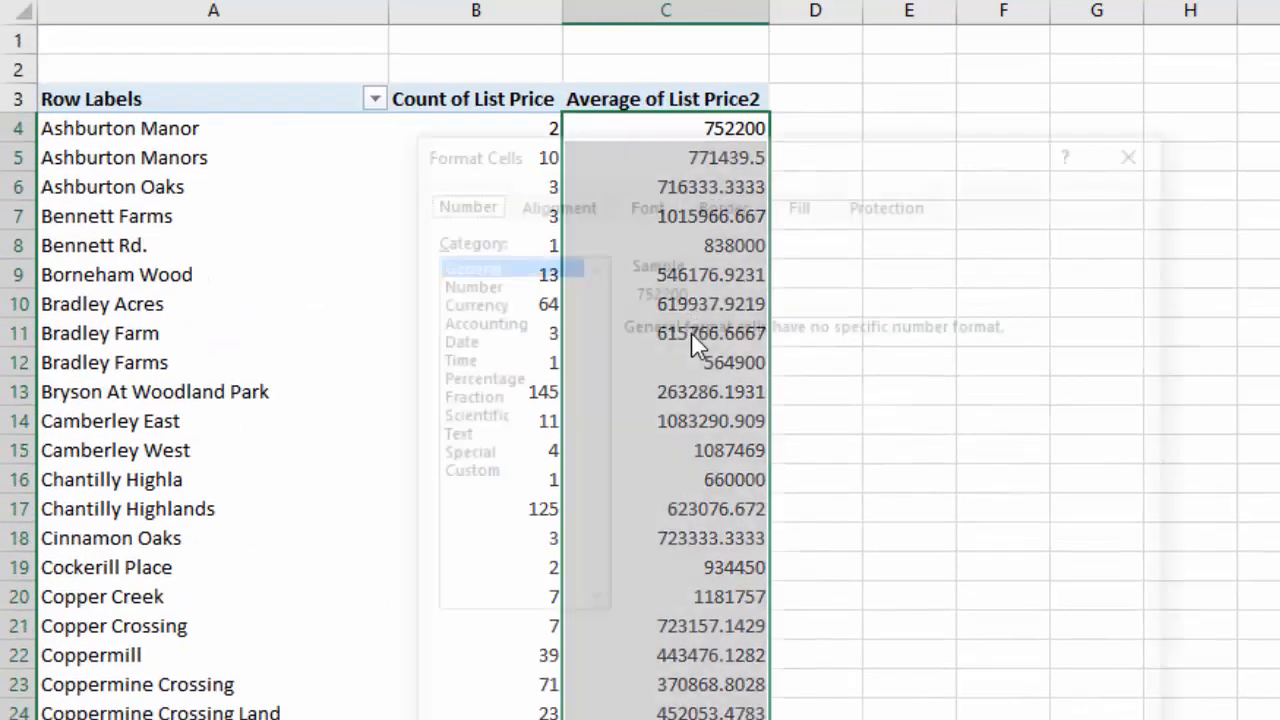
left_click(480, 301)
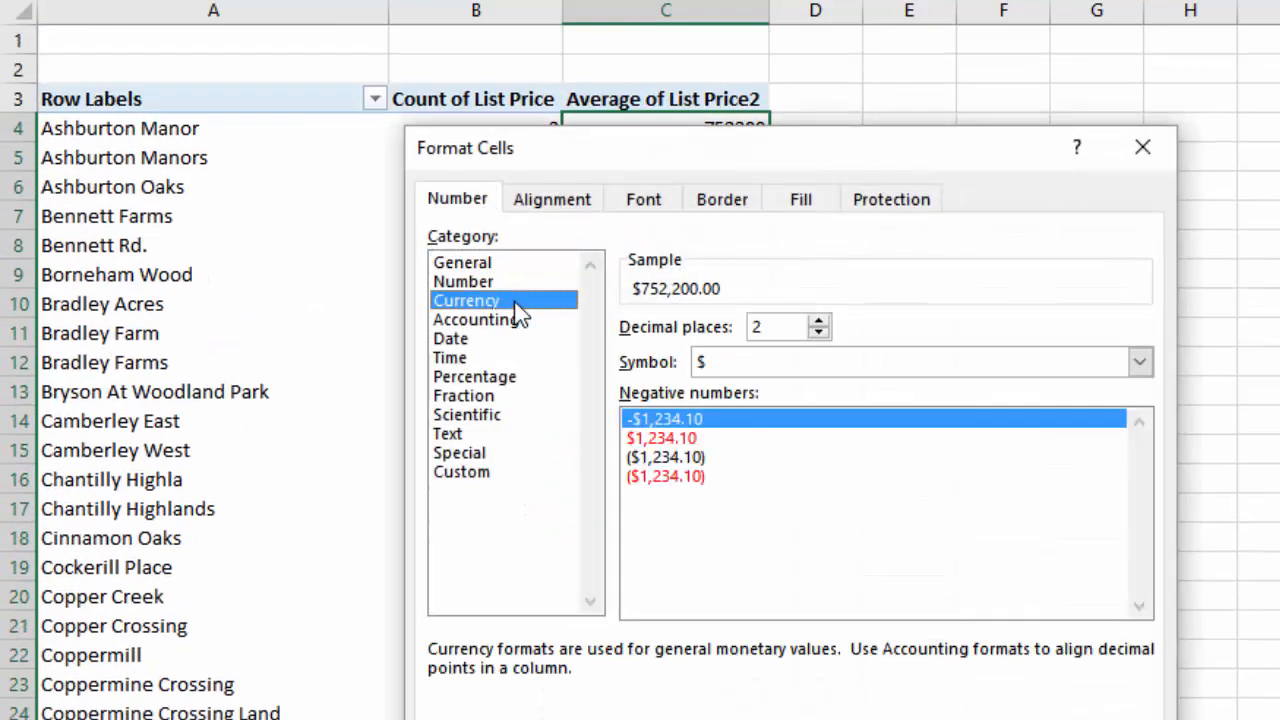
double_click(820, 334)
key("Return")
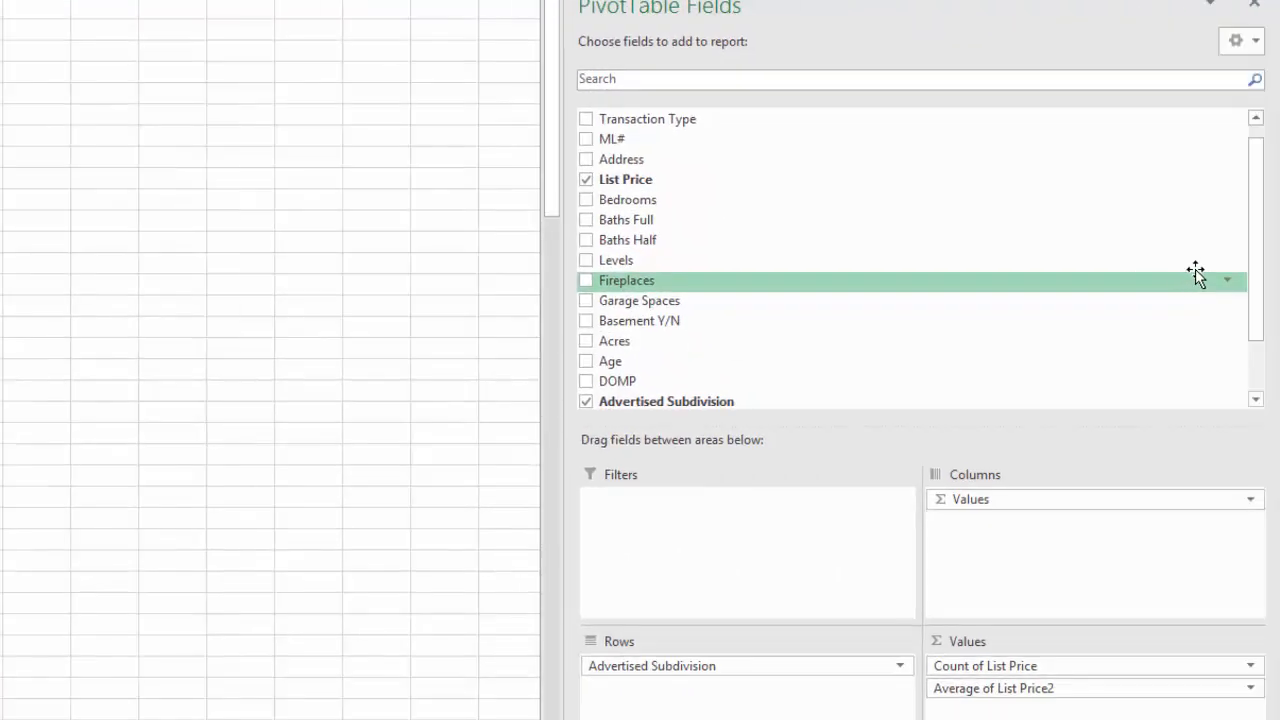
Add DOMP to the PivotTable's values and summarize it by Average
left_click_drag(1258, 256, 1248, 309)
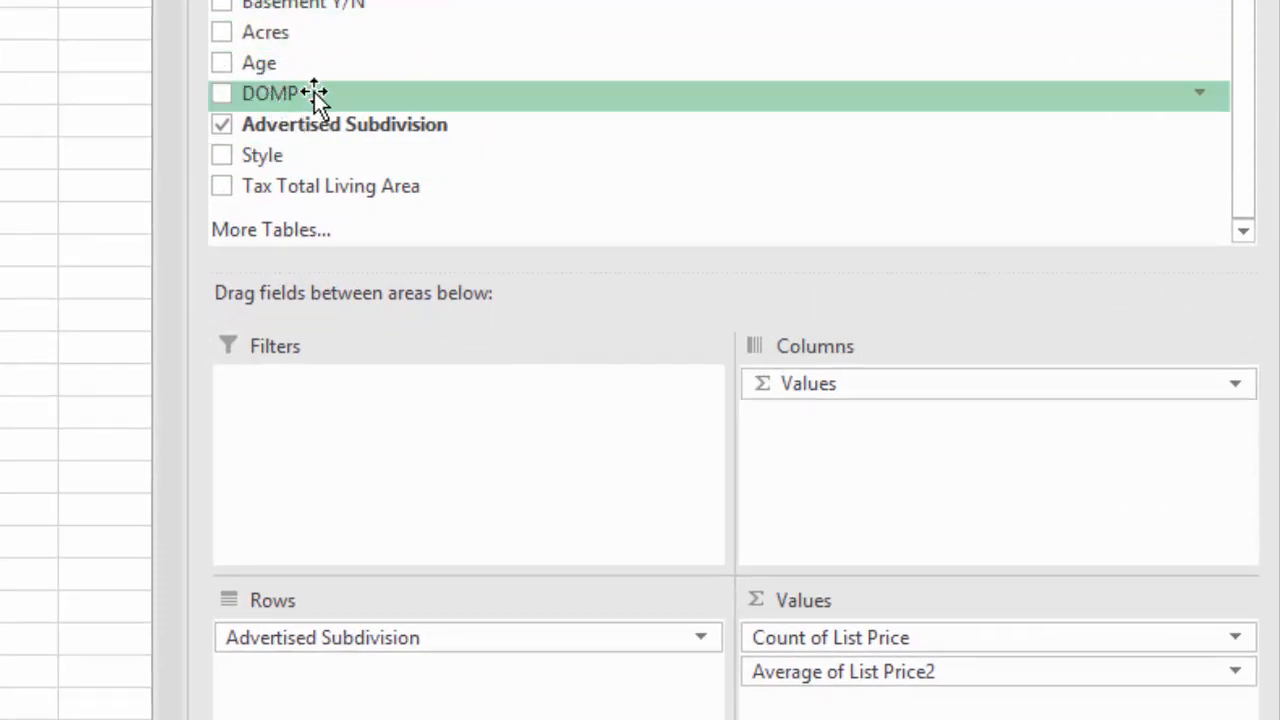
left_click_drag(314, 92, 922, 707)
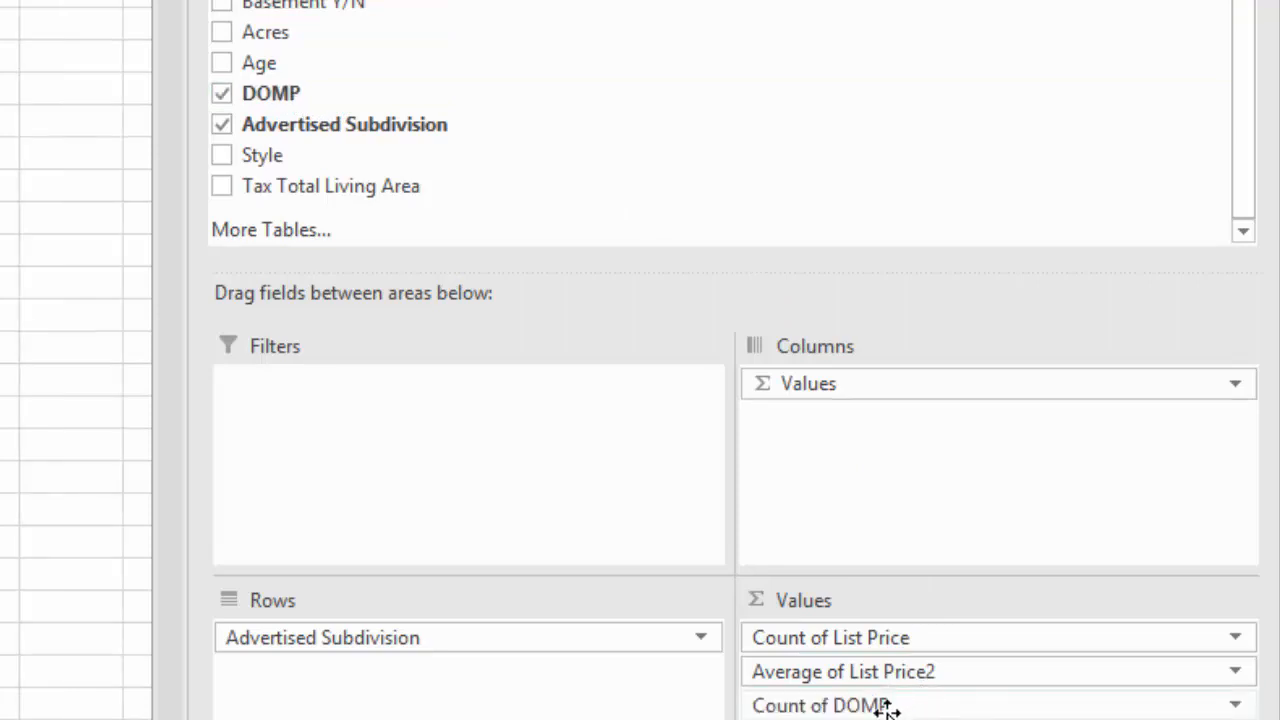
left_click(783, 705)
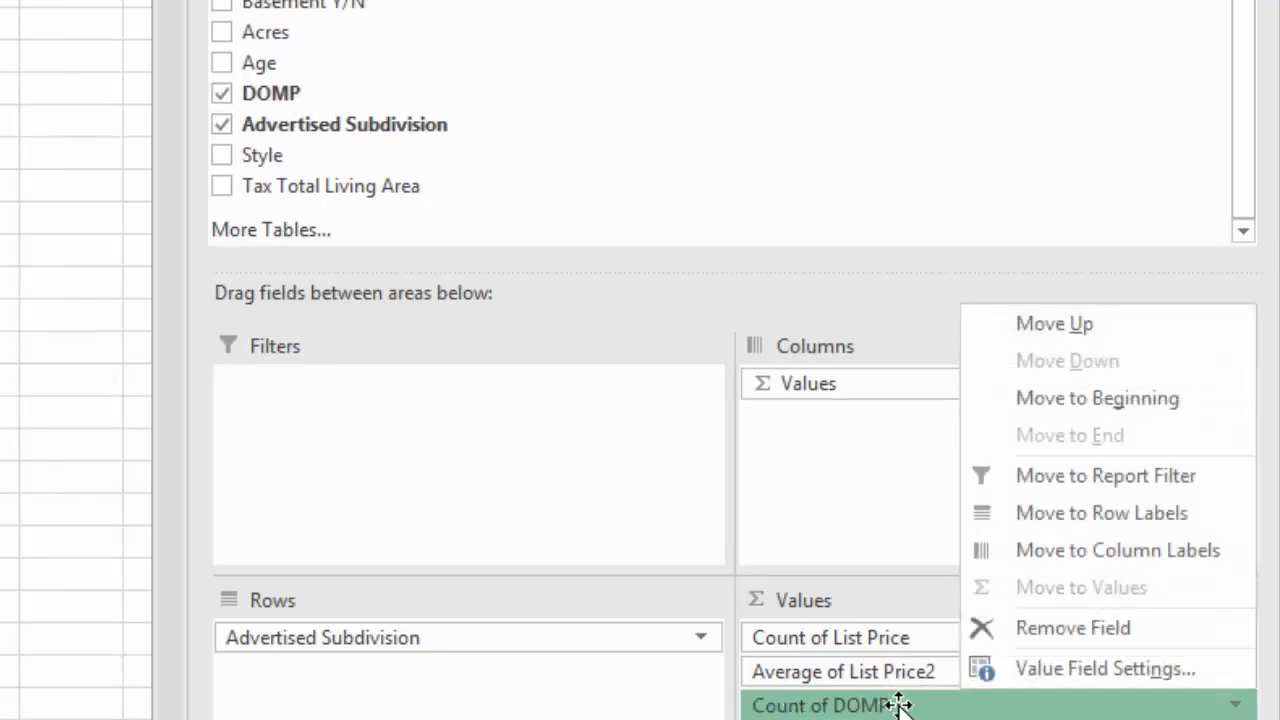
left_click(1054, 669)
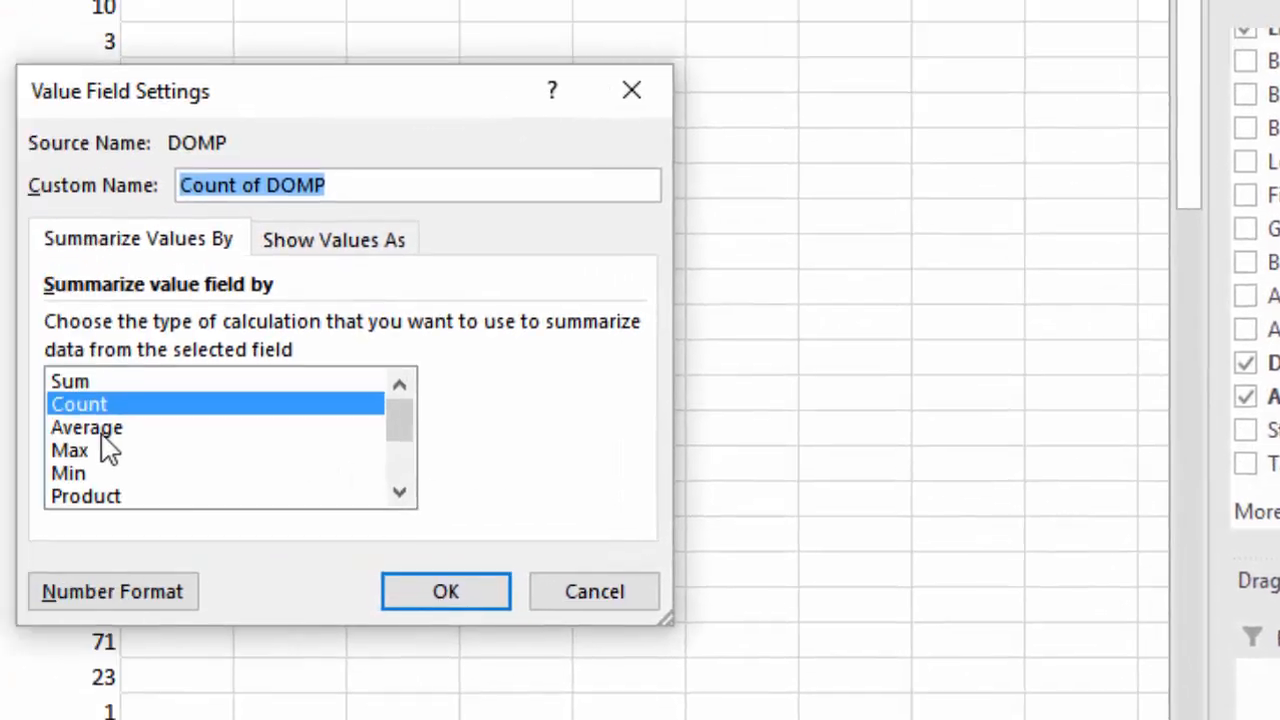
left_click(108, 428)
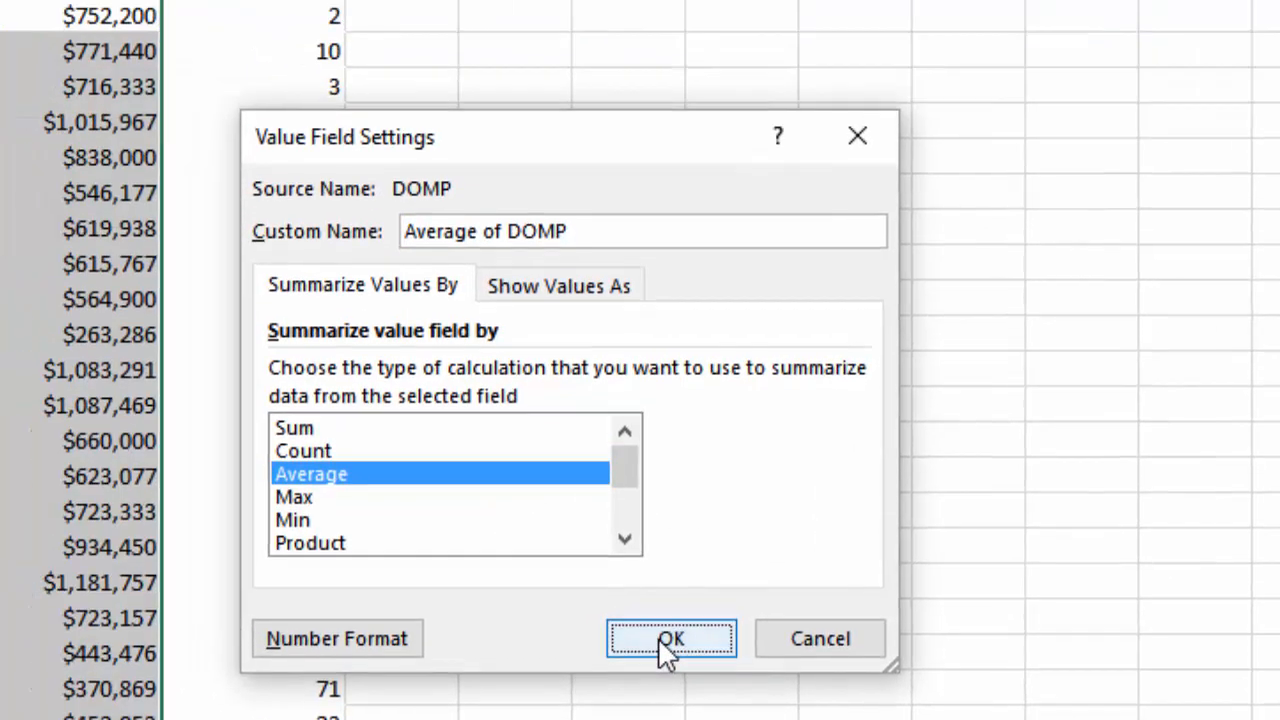
left_click(495, 608)
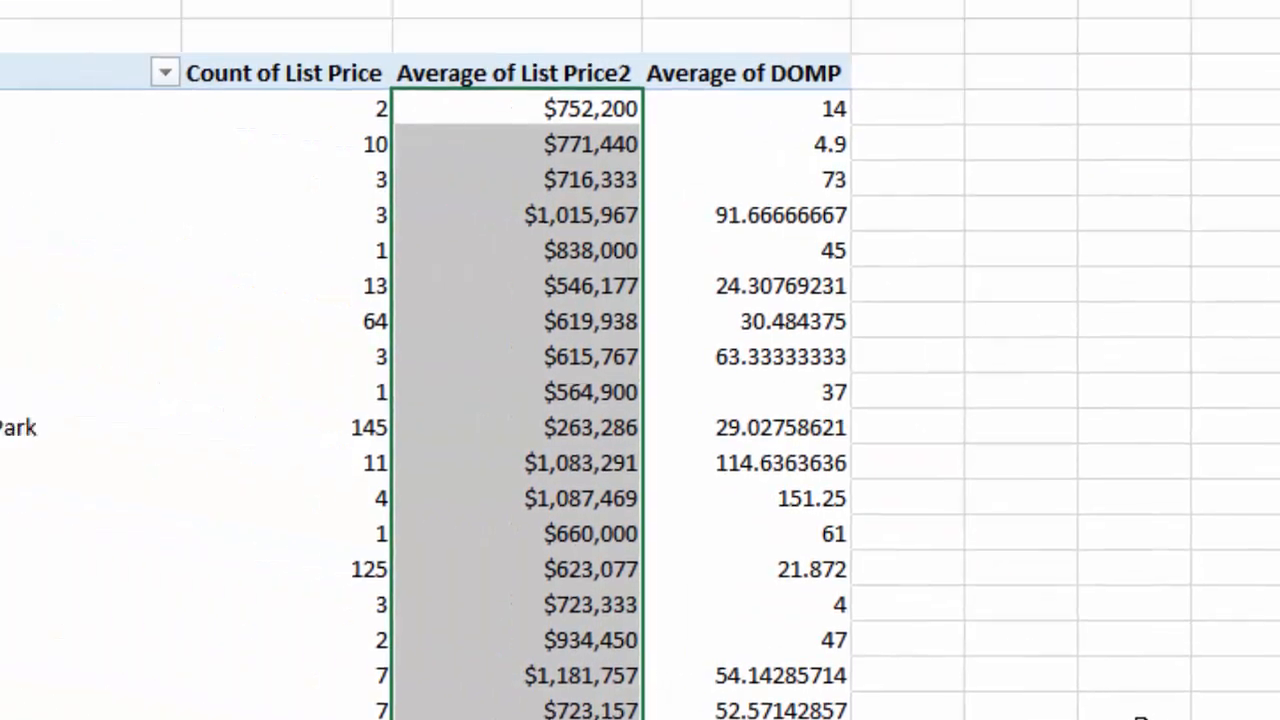
Format the average DOMP values in column D as Number with 0 decimal places
left_click_drag(1100, 164, 1090, 719)
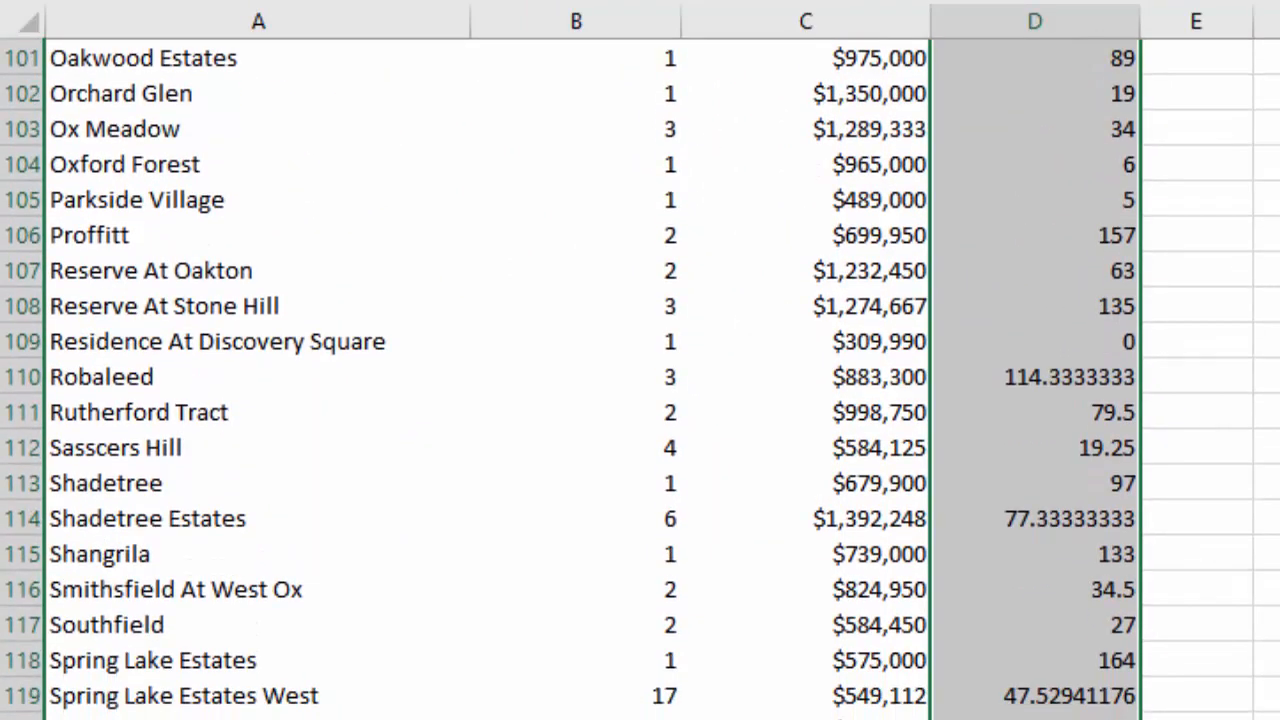
right_click(1046, 614)
key("Escape")
scroll(1125, 690, "up", 20)
key("ctrl+1")
left_click(763, 423)
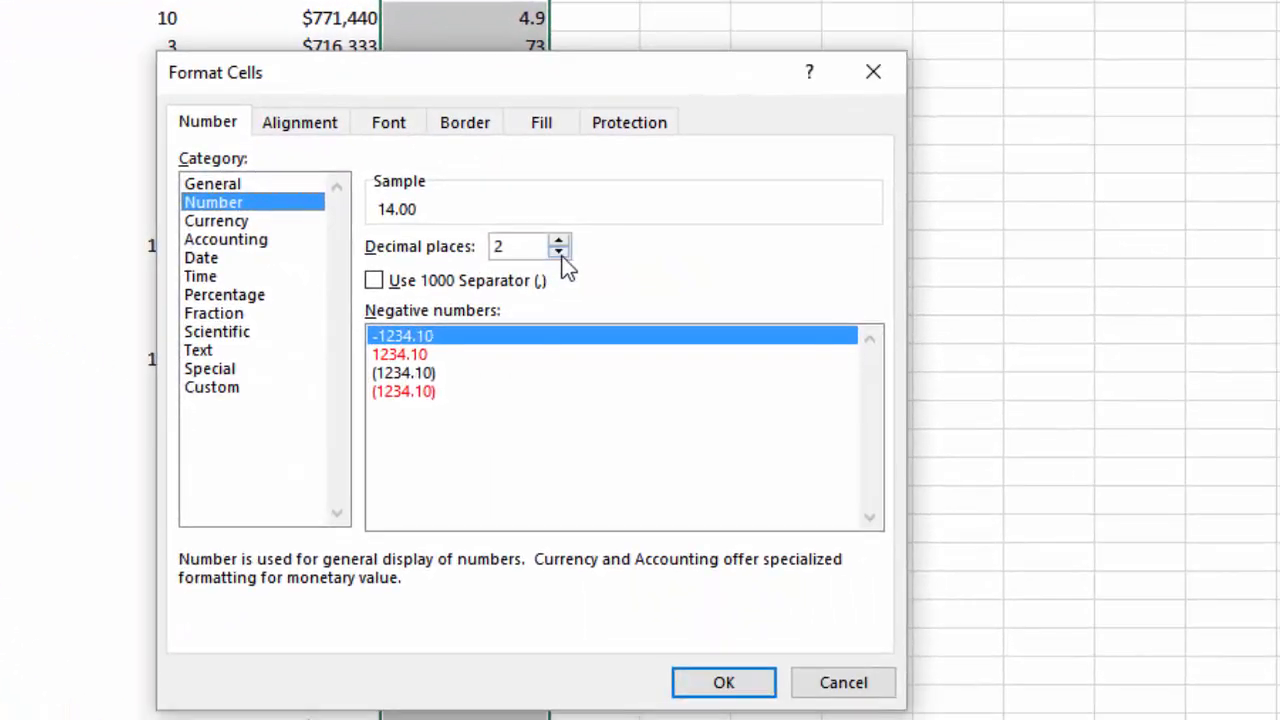
left_click(658, 292)
left_click(658, 292)
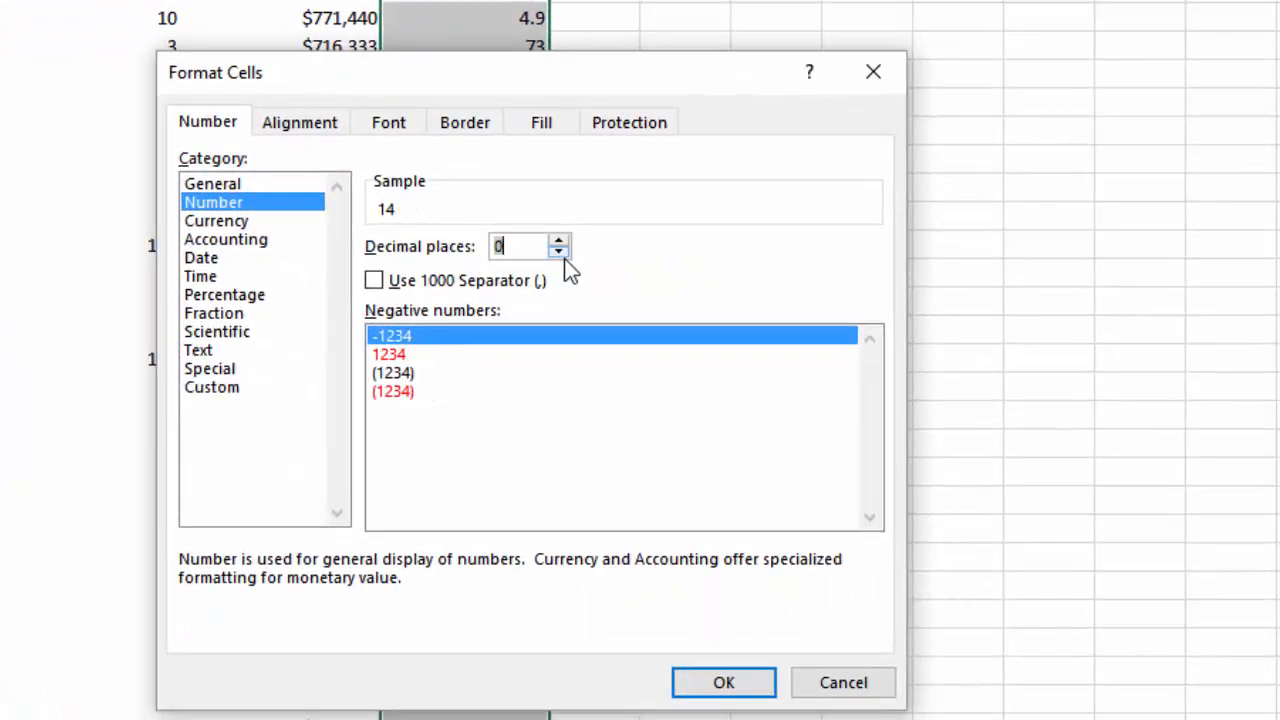
left_click(728, 685)
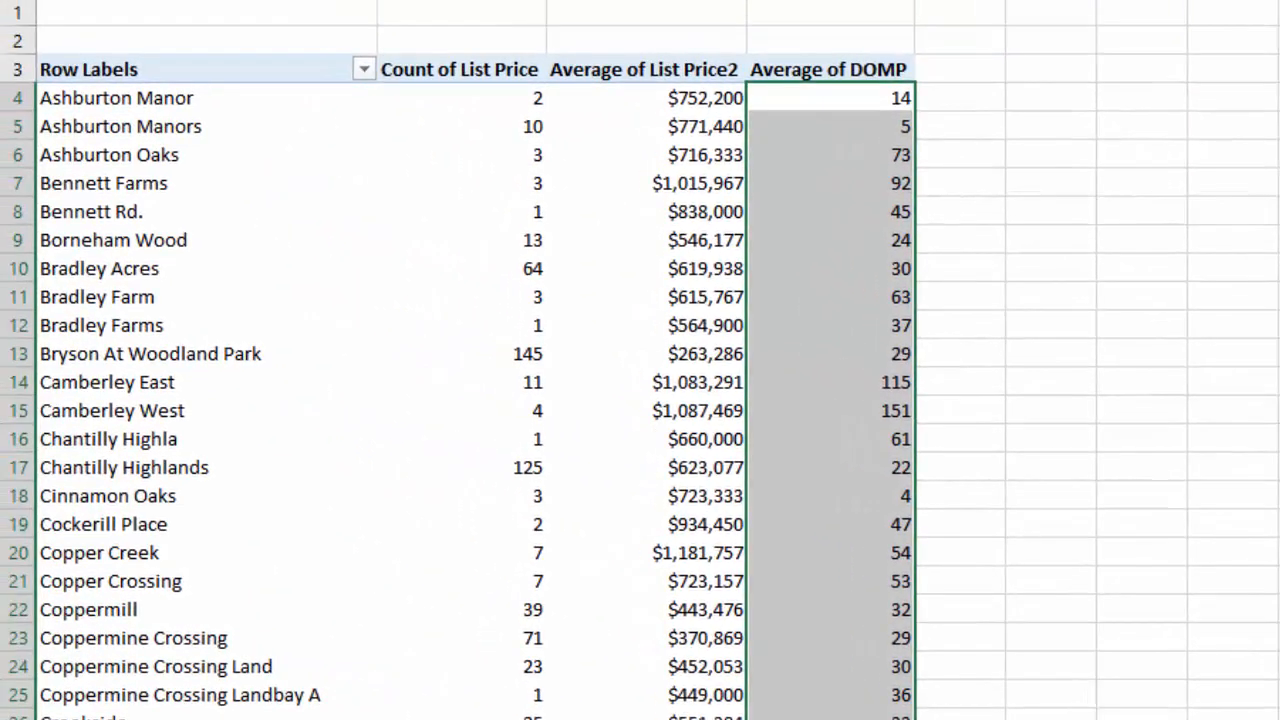
Merge and center cells A2 through D2 above the PivotTable and enter the title "20171 SOLDS since 2012"
left_click_drag(232, 38, 791, 43)
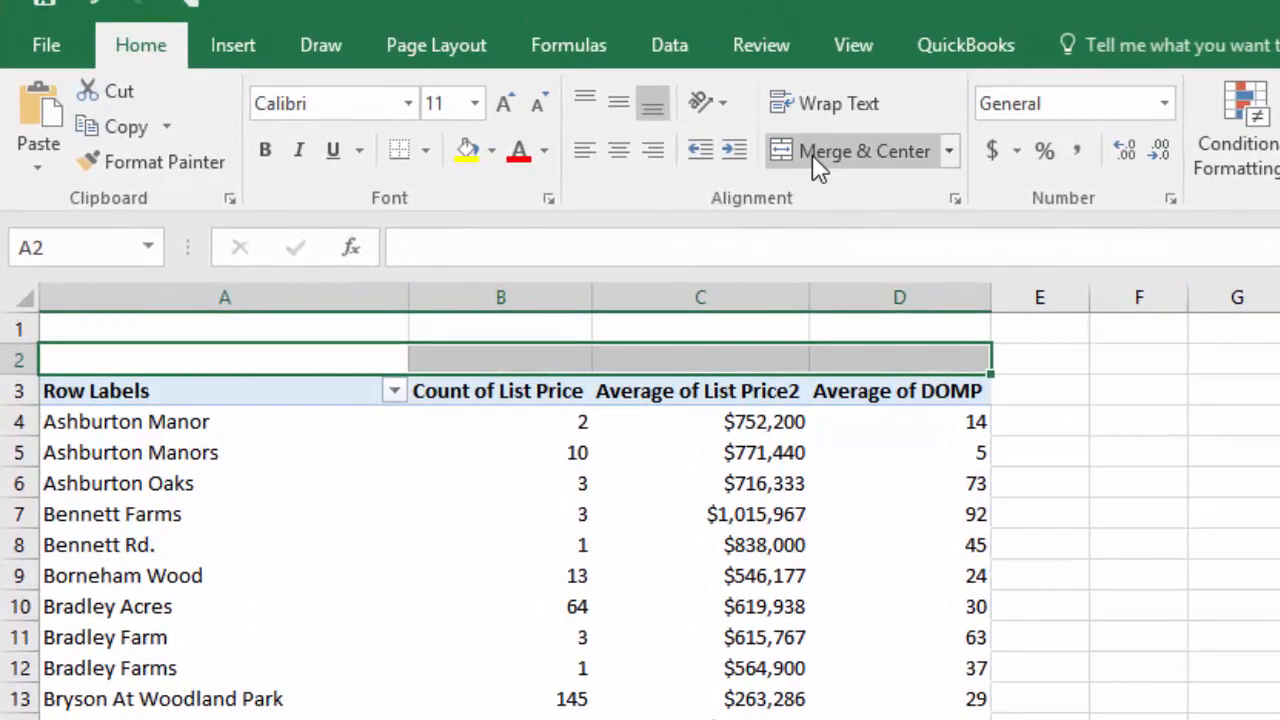
left_click(812, 154)
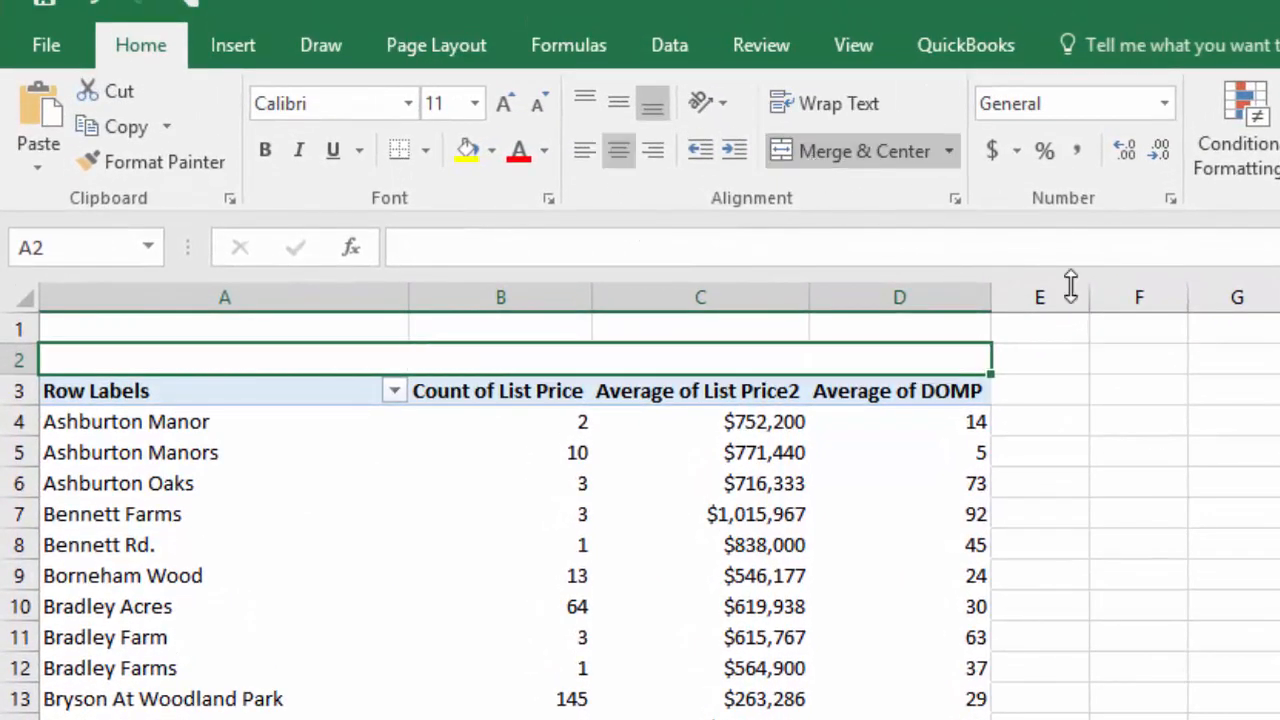
type("20")
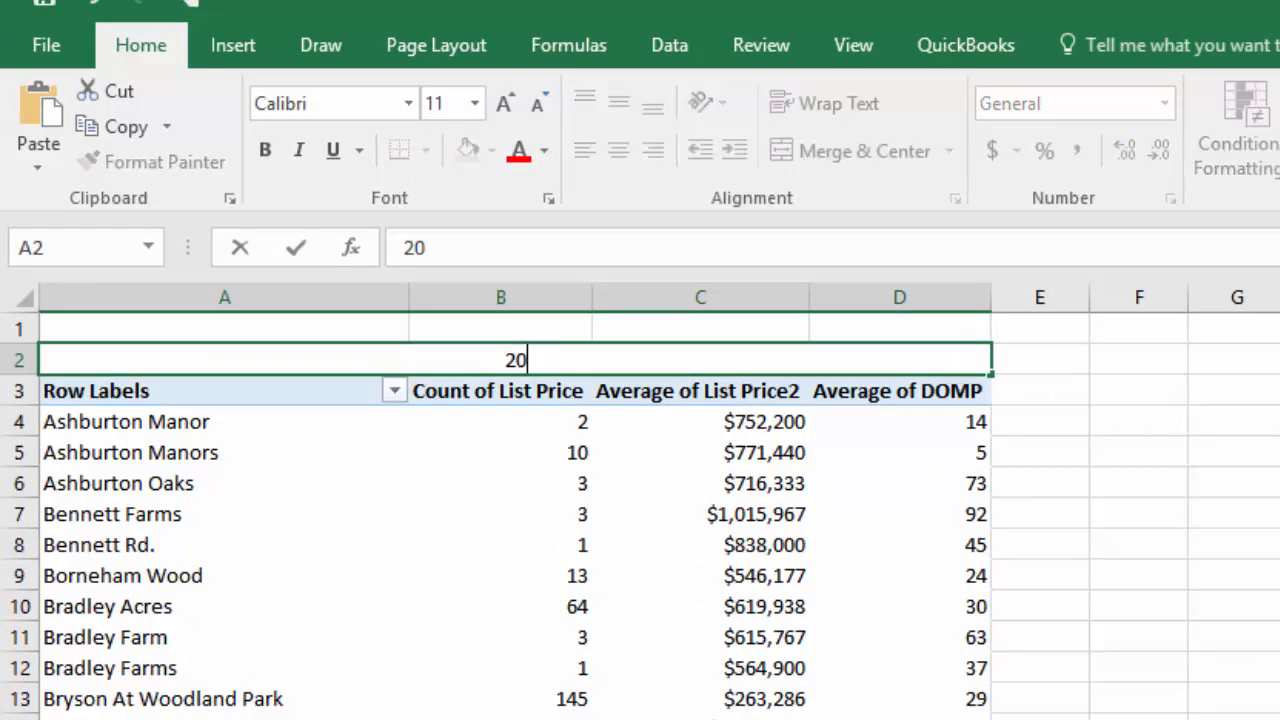
type("171")
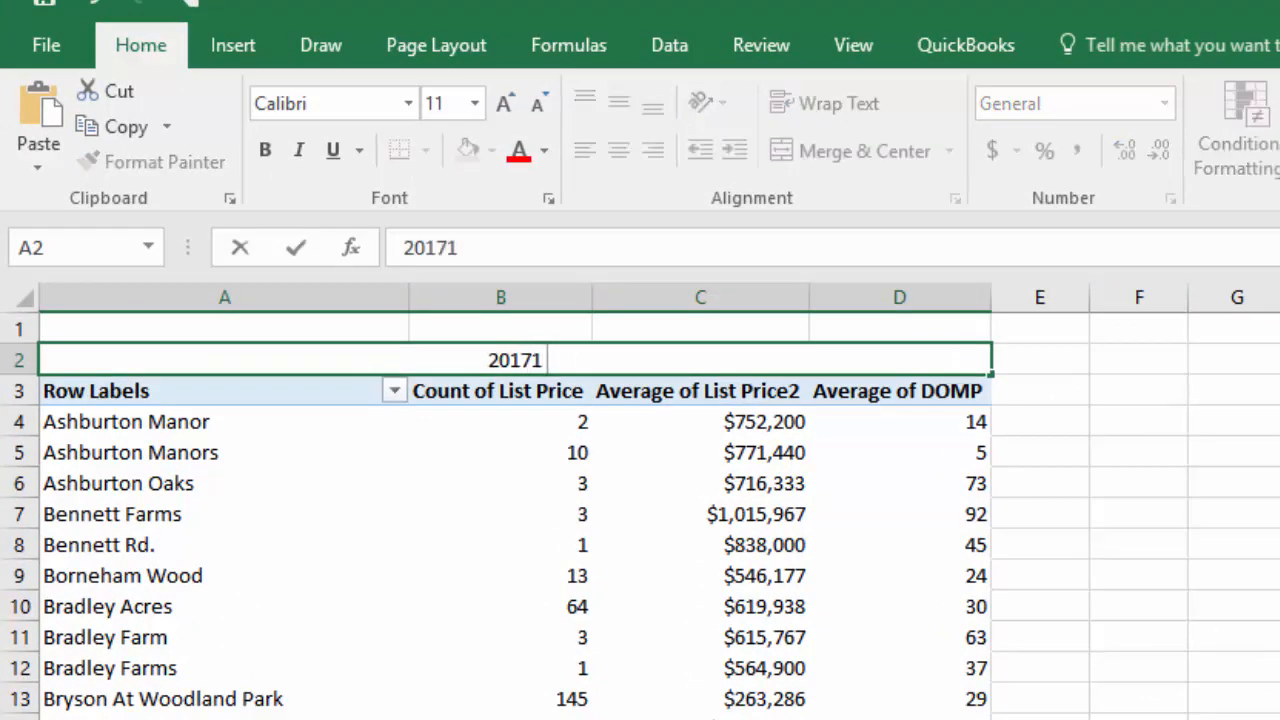
type(" SOLDS since 2")
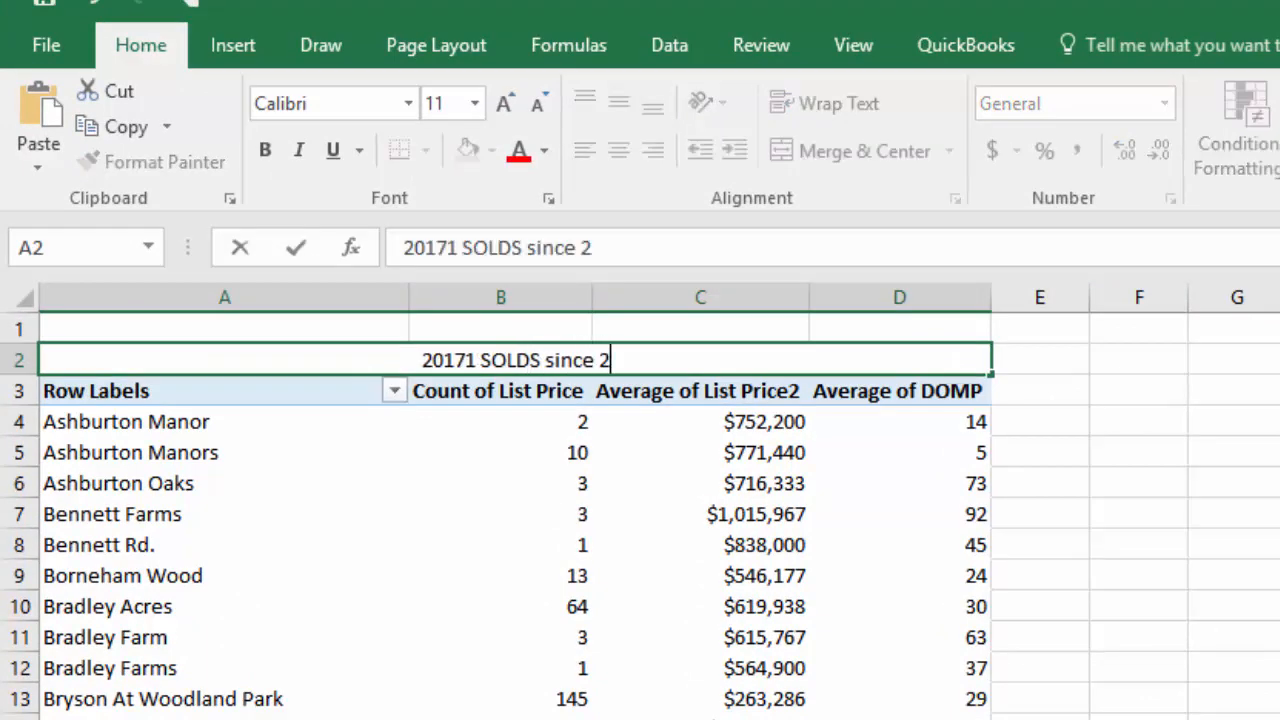
type("012")
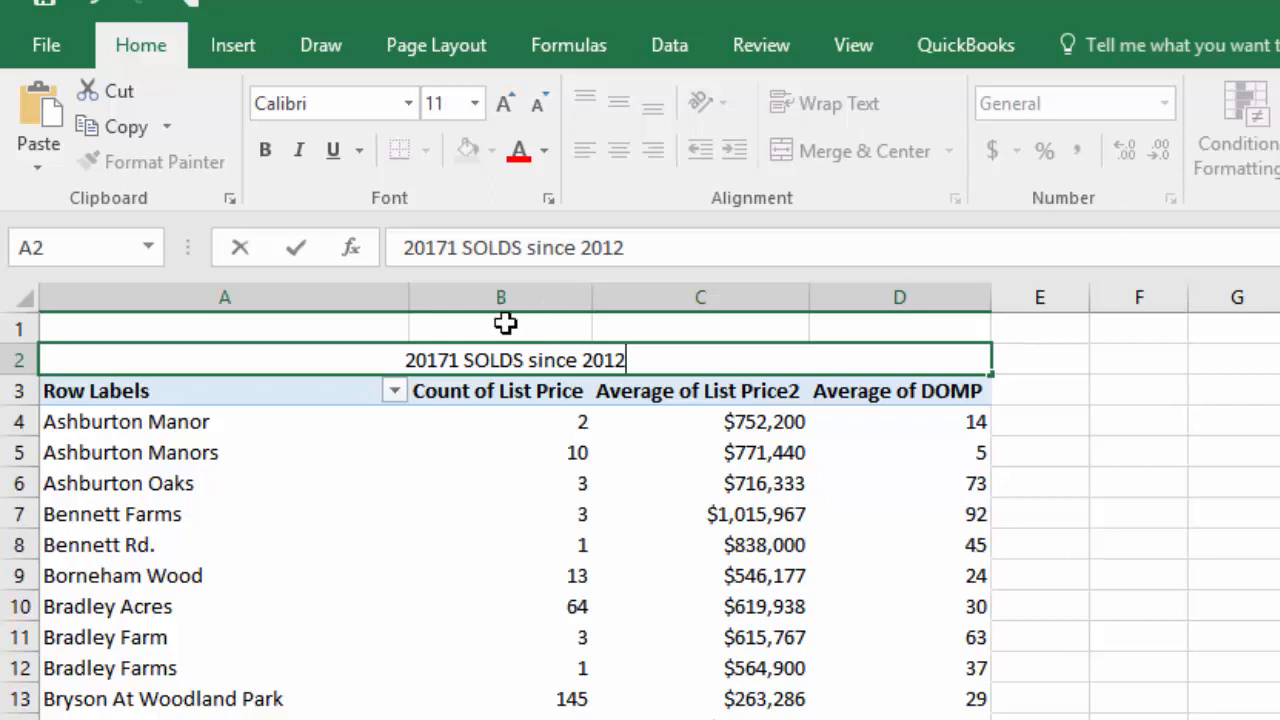
Set the font size of the title in row 2 to 36
left_click(405, 360)
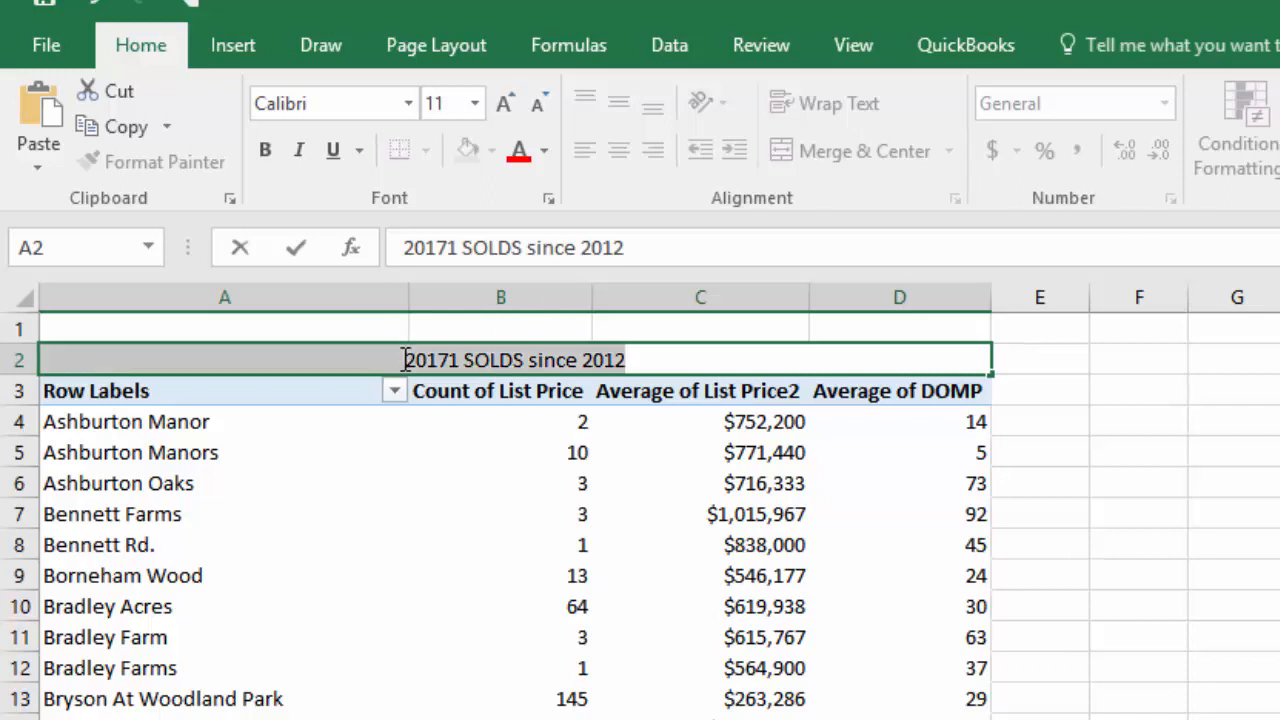
left_click(475, 103)
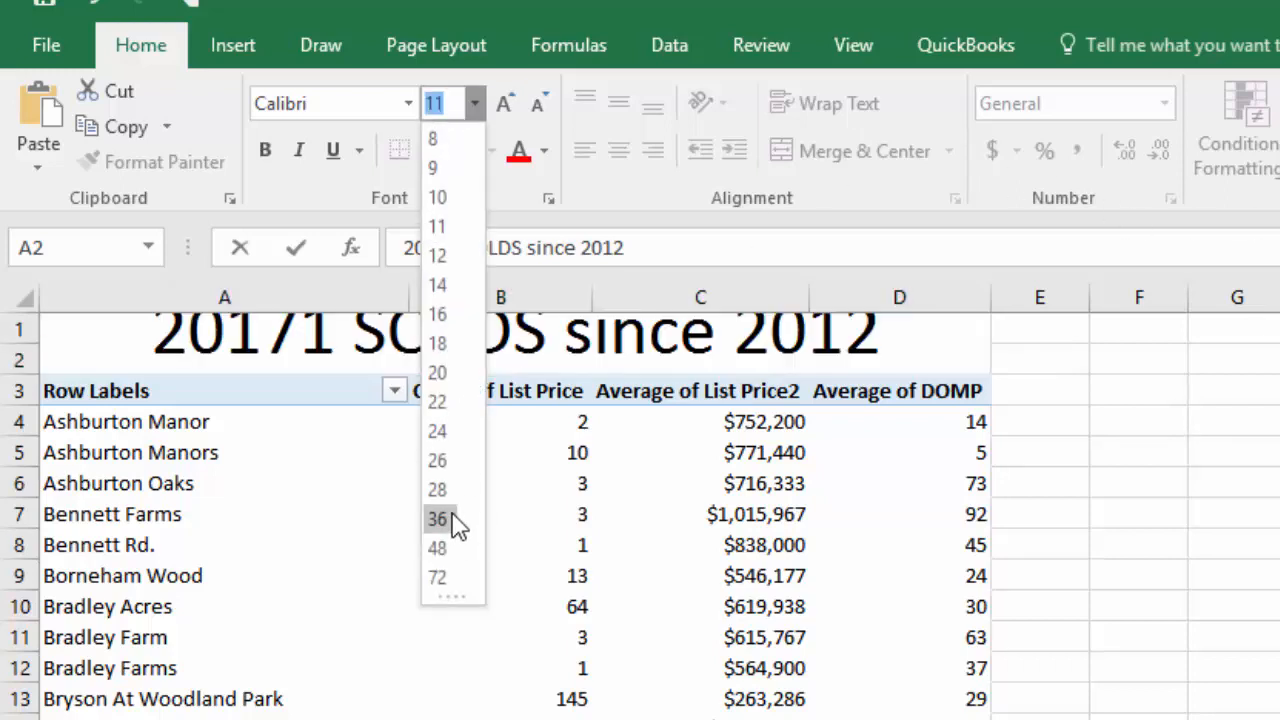
left_click(452, 518)
left_click_drag(1139, 548, 1134, 497)
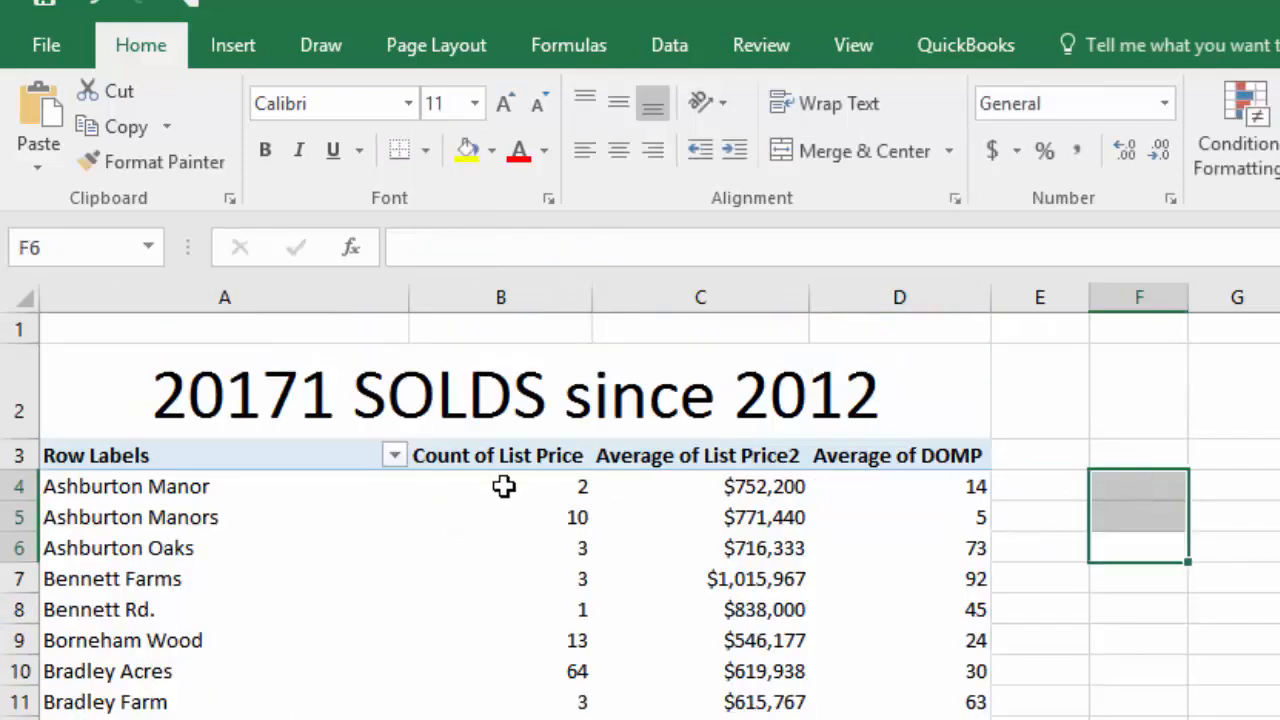
Save the file in Downloads as an Excel Workbook (*.xlsx) named 20171-ForVideoDemo
left_click(55, 55)
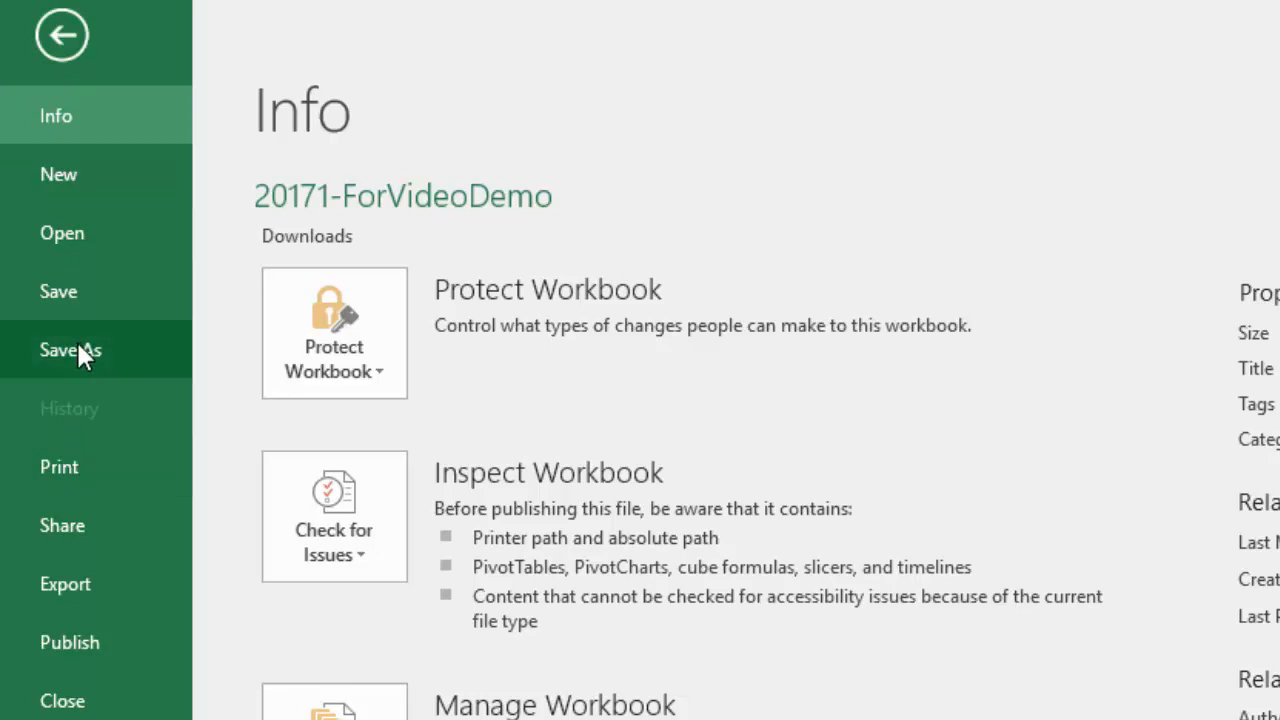
left_click(77, 340)
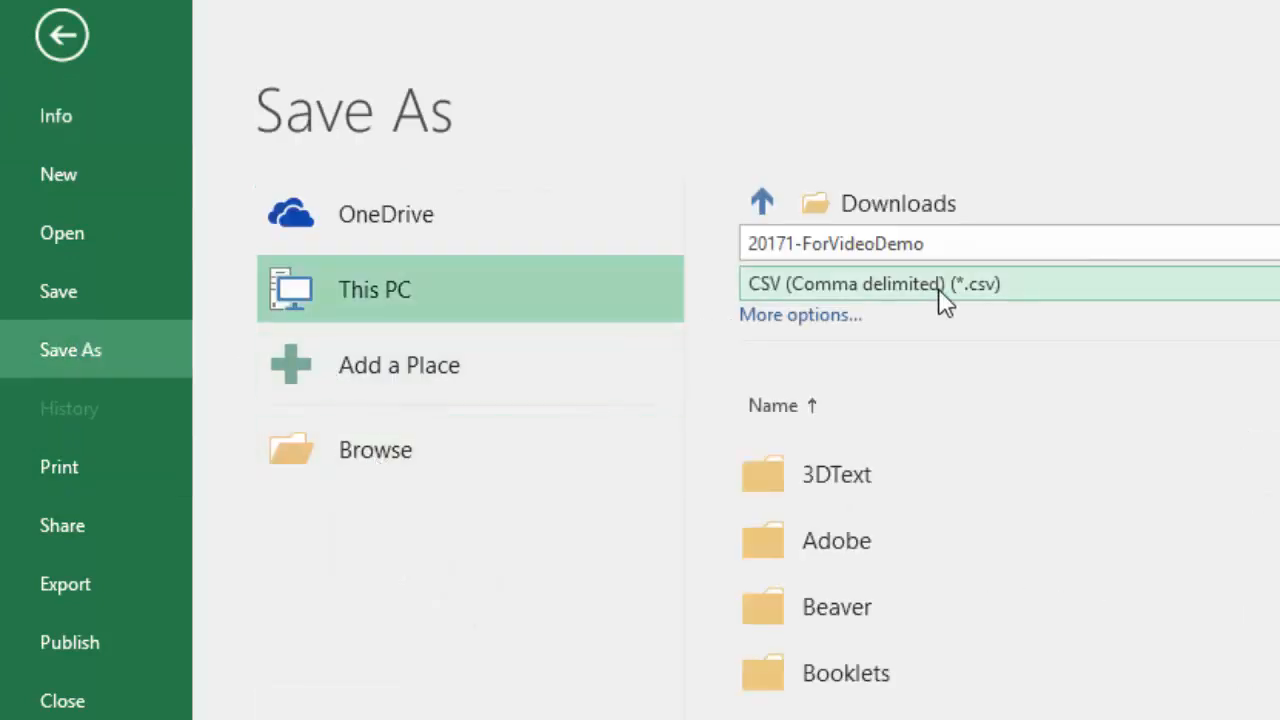
left_click(938, 288)
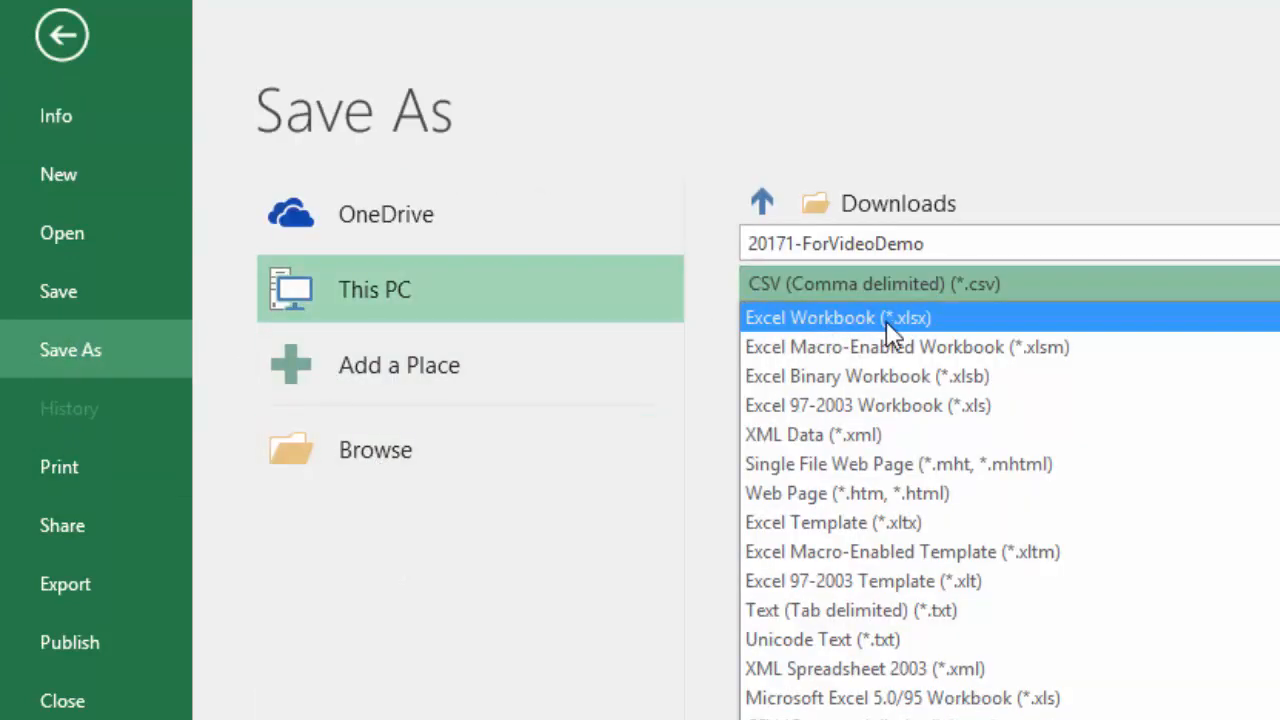
left_click(886, 320)
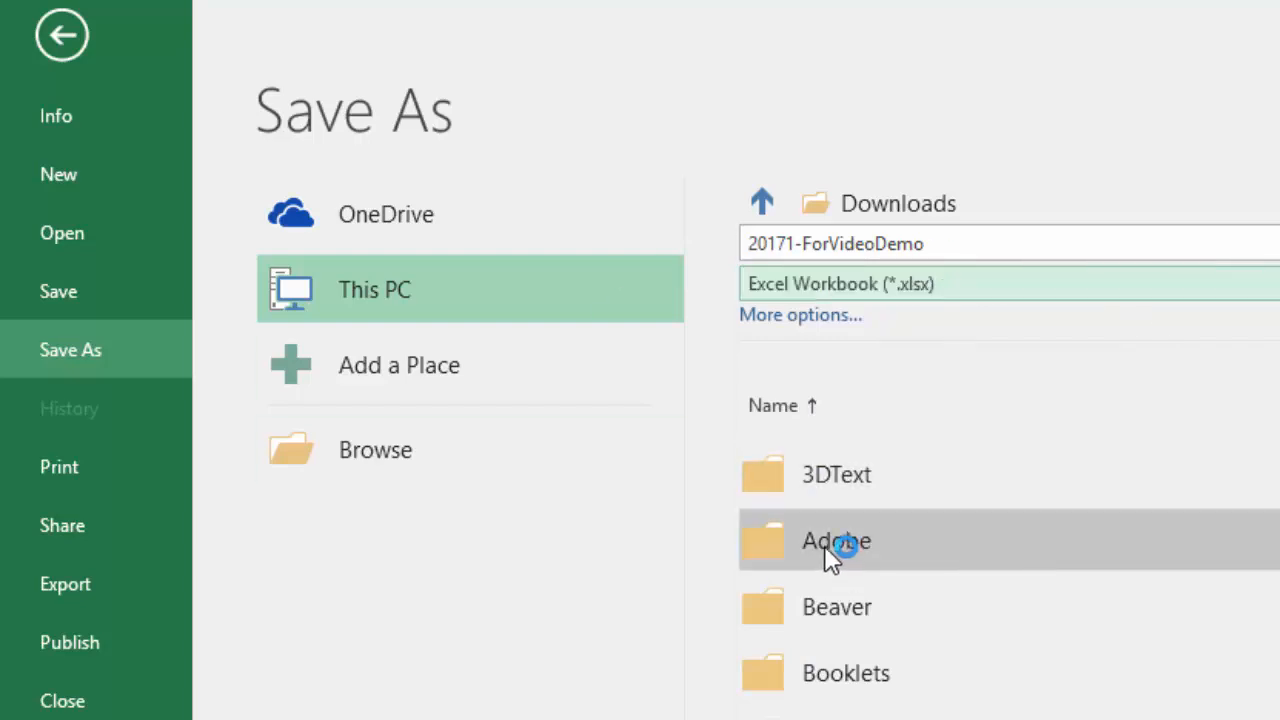
left_click(1279, 284)
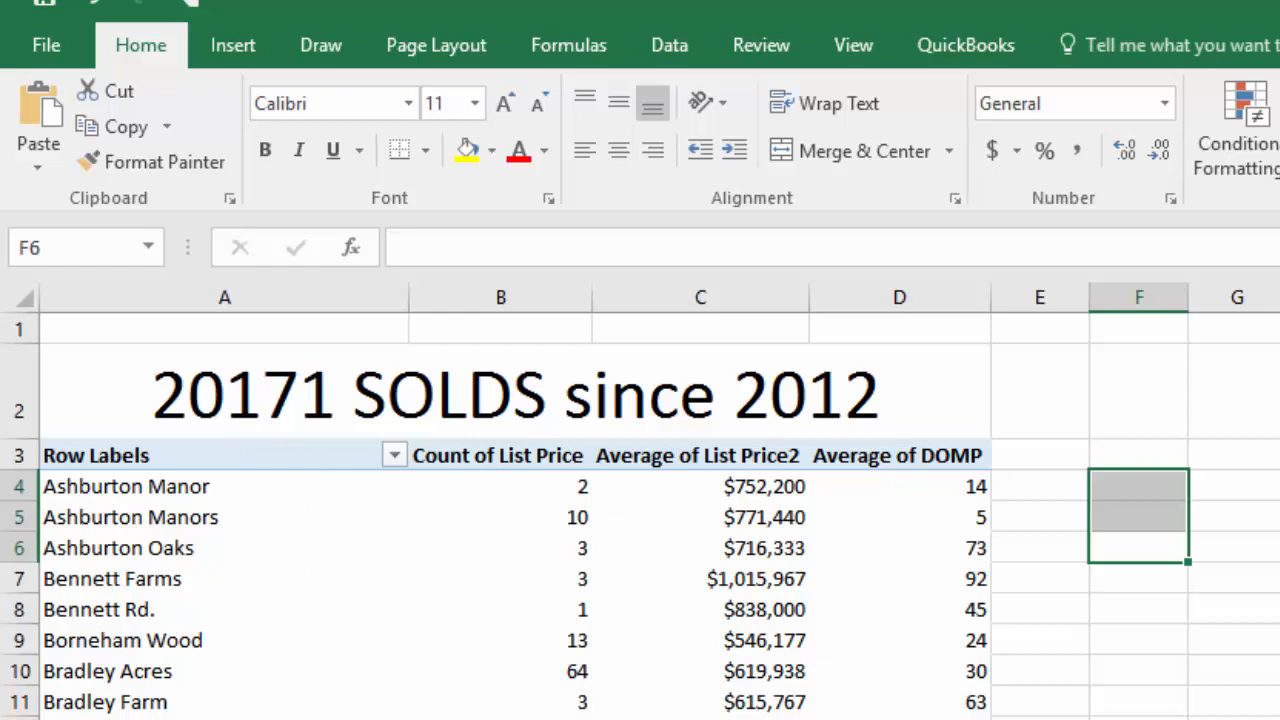
Locate the Franklin Farm row in the PivotTable and select its cells across columns A through D
scroll(640, 515, "down", 7)
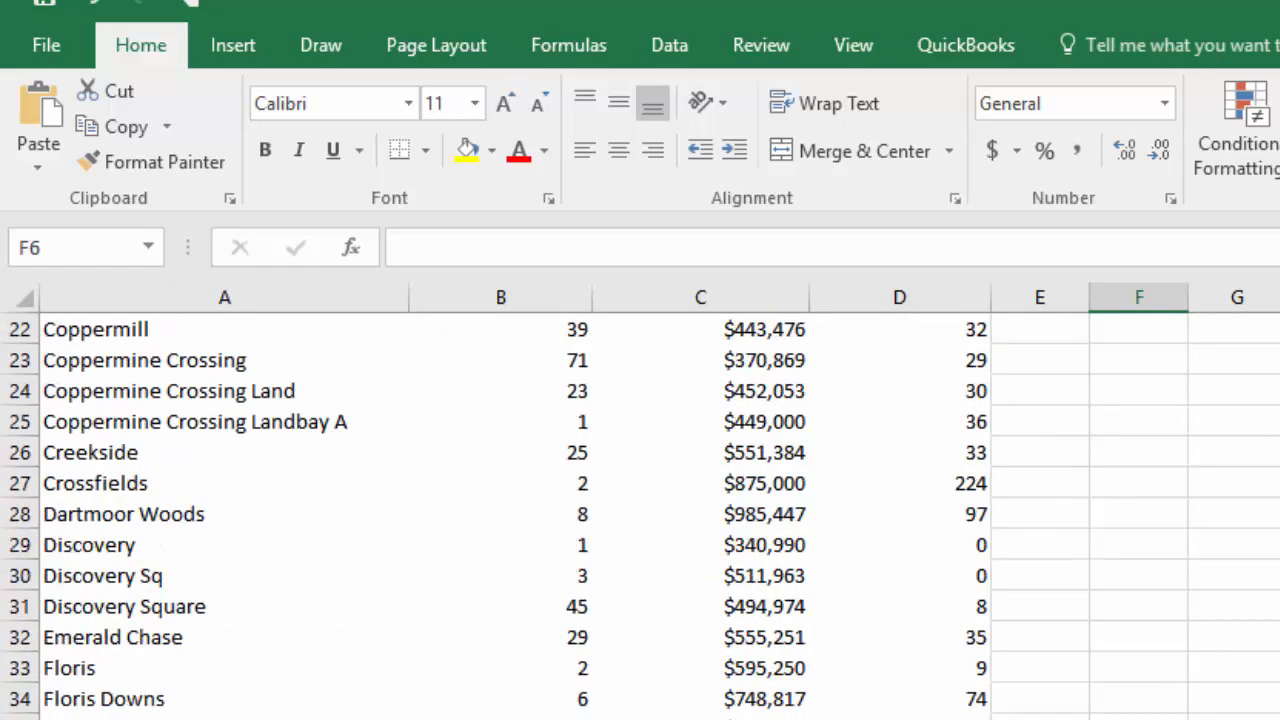
left_click_drag(225, 719, 900, 719)
left_click(466, 1)
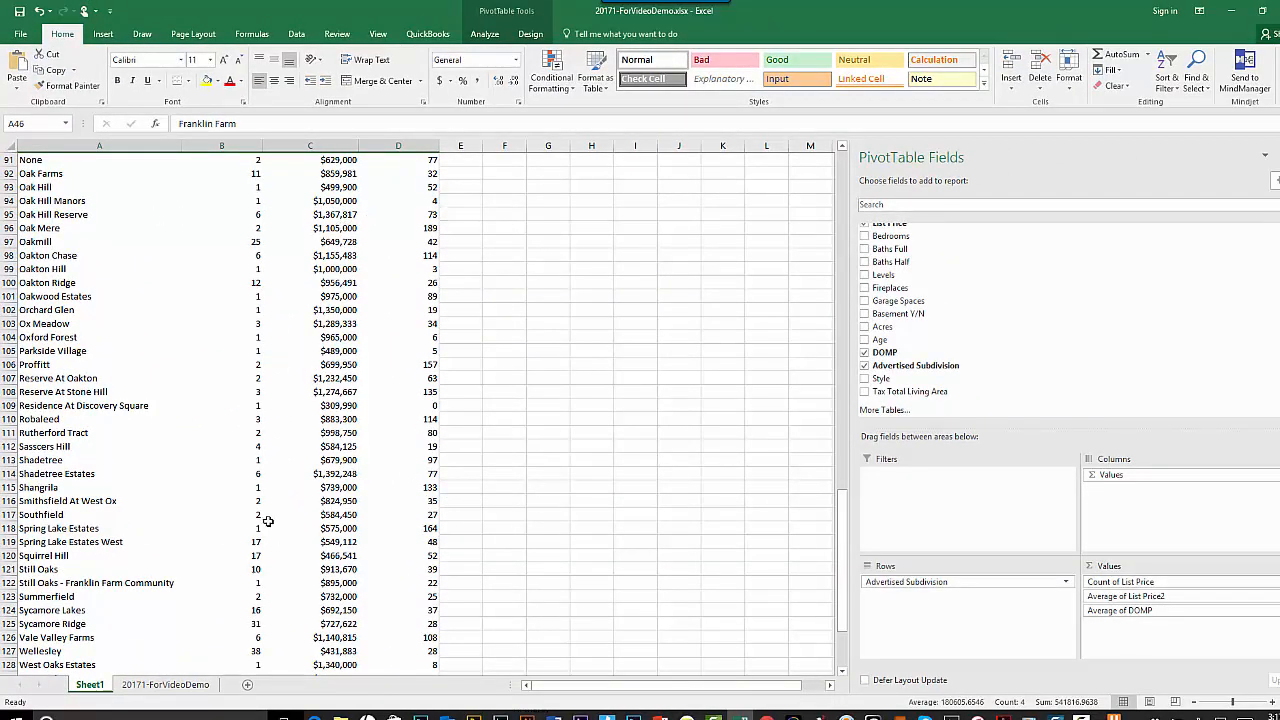
Highlight the McNair Farms rows 67 through 75 in yellow across columns A through D of the PivotTable
scroll(268, 521, "down", 4)
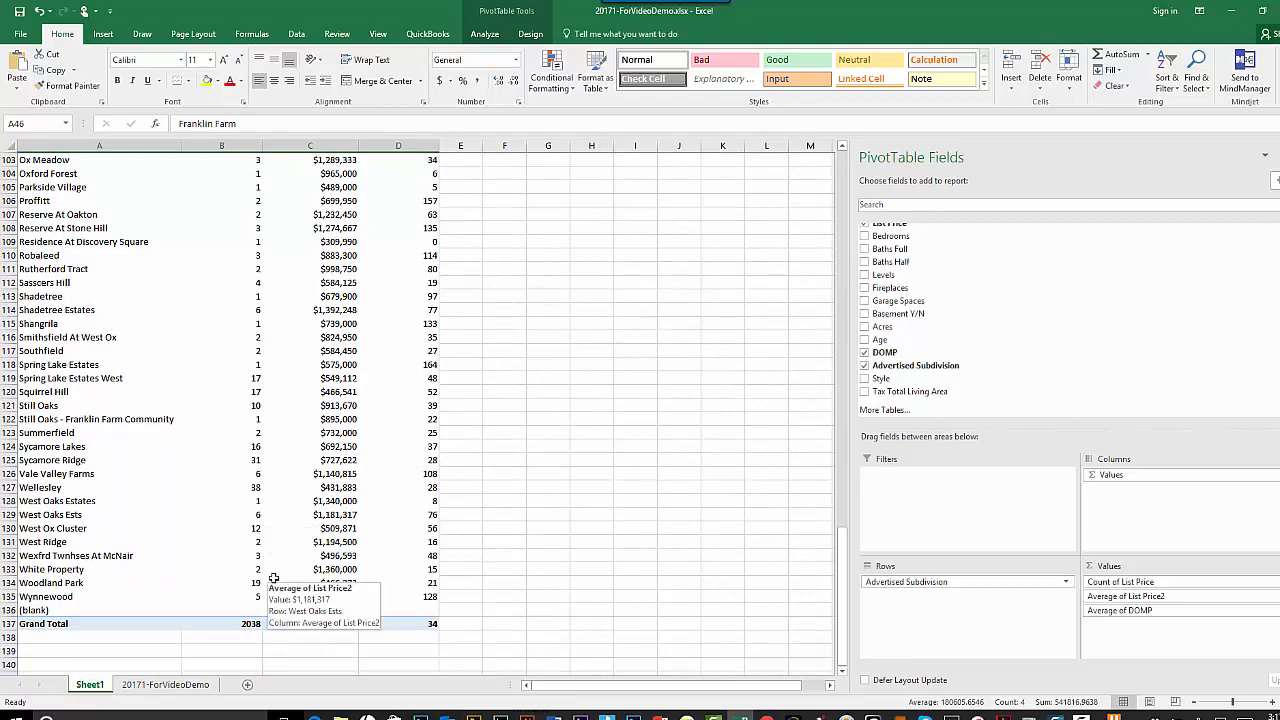
scroll(273, 578, "up", 10)
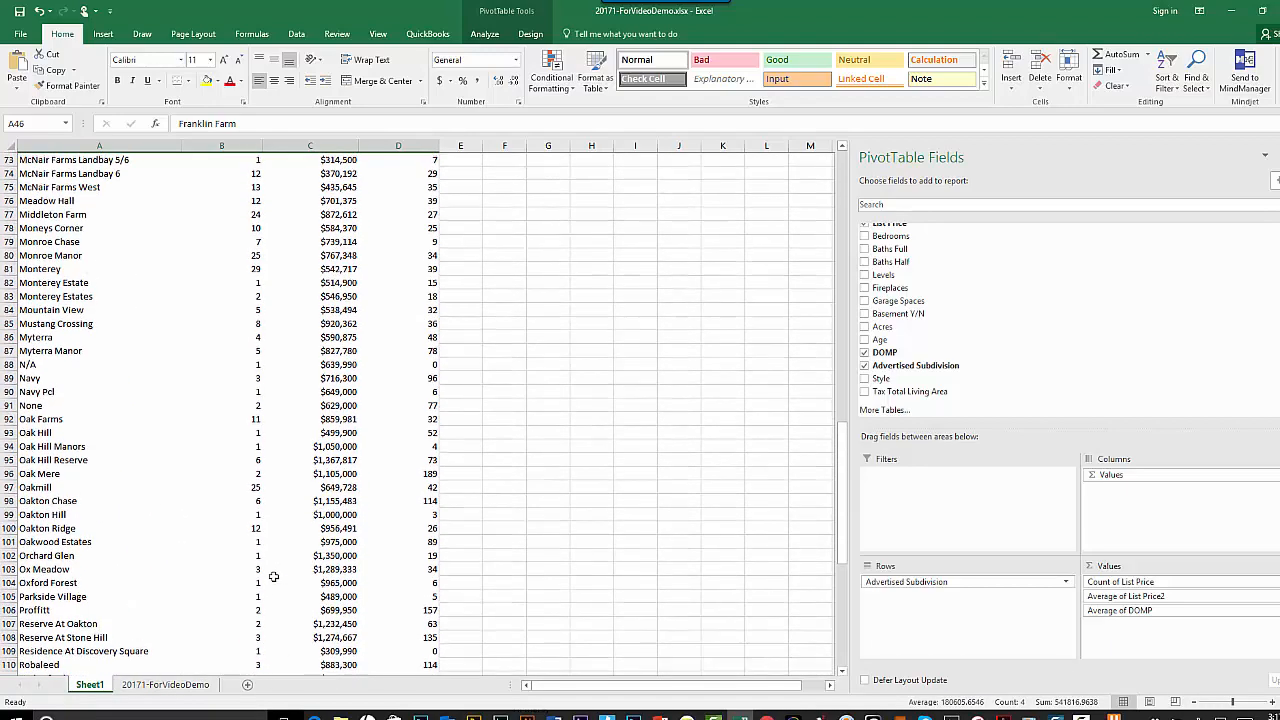
scroll(273, 577, "up", 8)
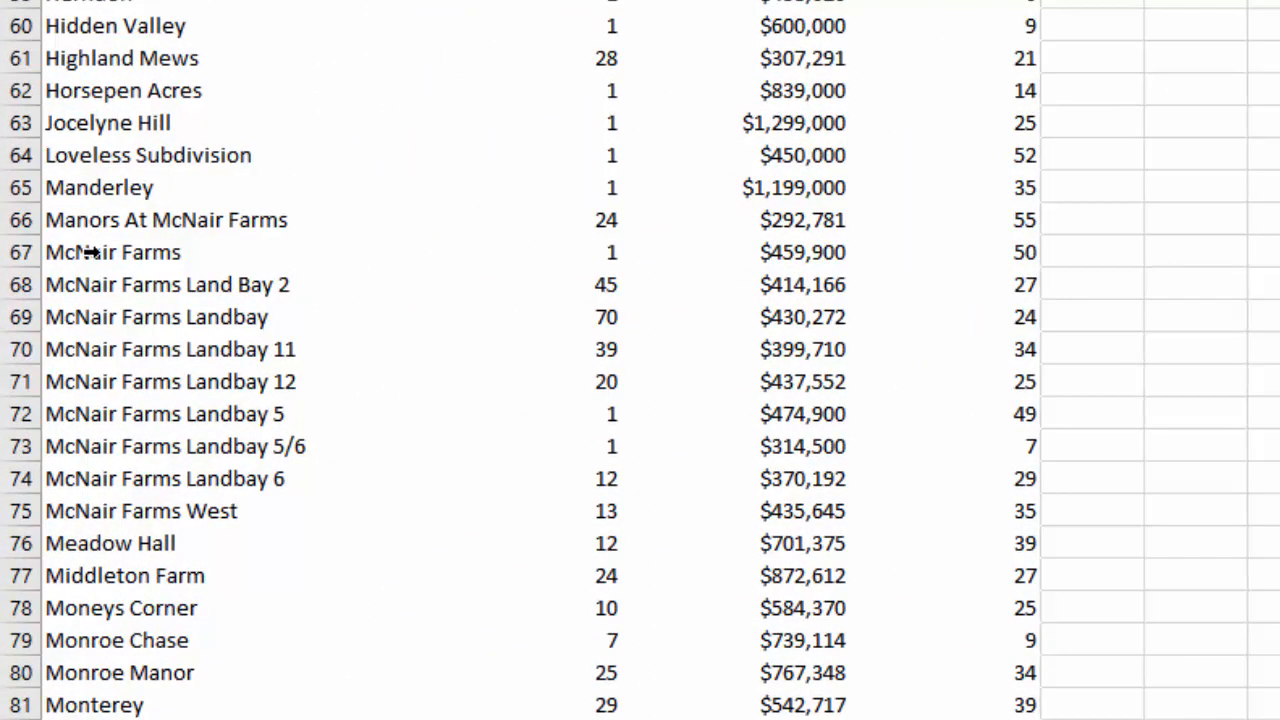
left_click(38, 405)
left_click_drag(90, 252, 105, 510)
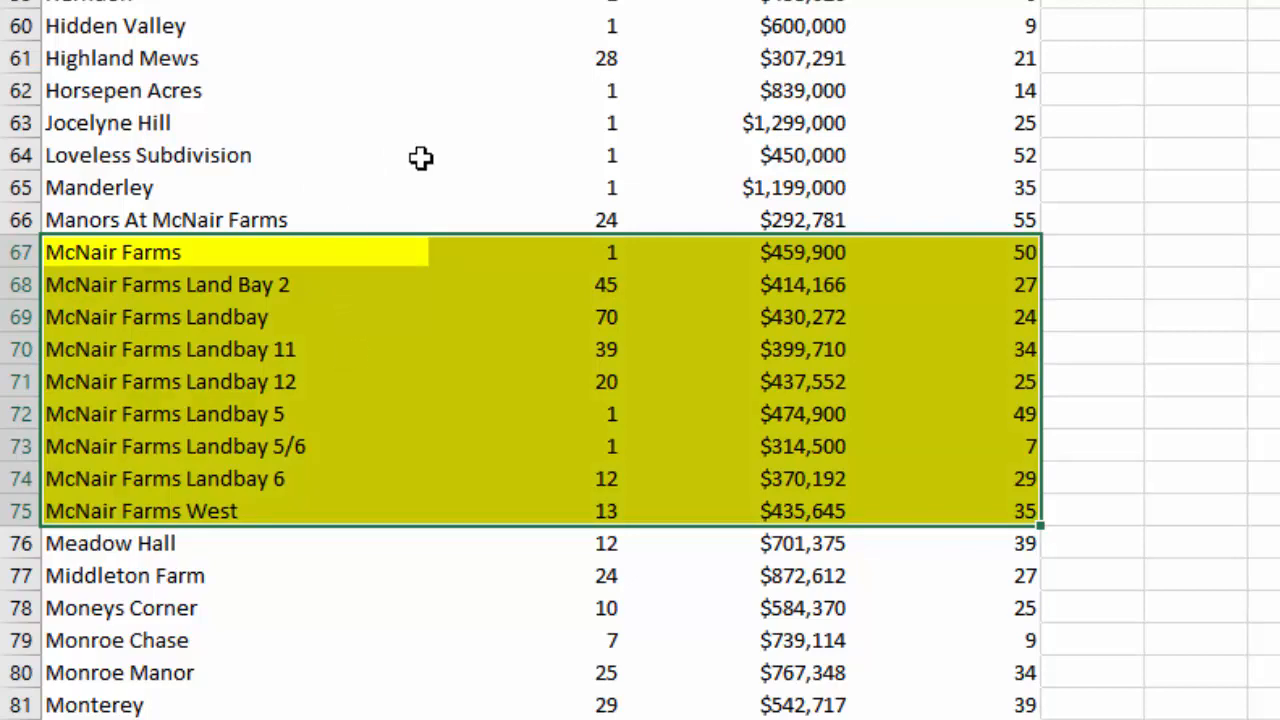
Select the Franklin subdivision rows 45 through 52 across columns A through D to compare their name variants
scroll(418, 133, "up", 5)
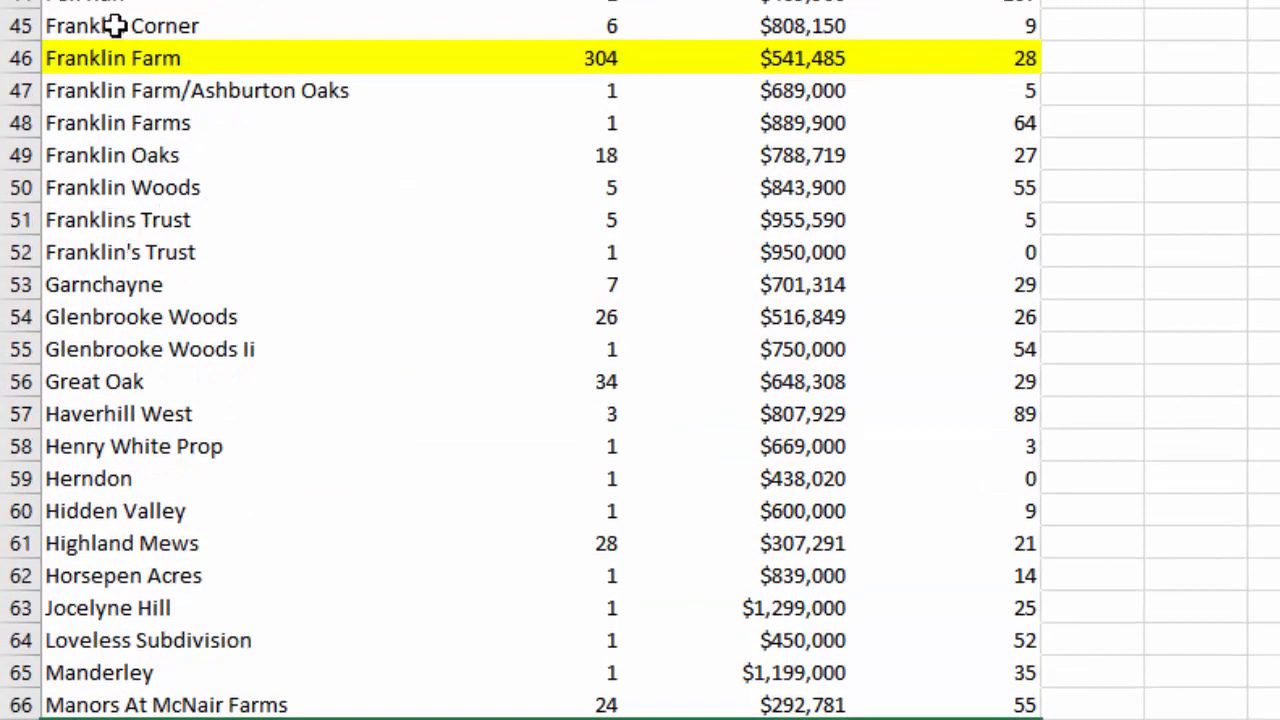
left_click_drag(117, 22, 131, 257)
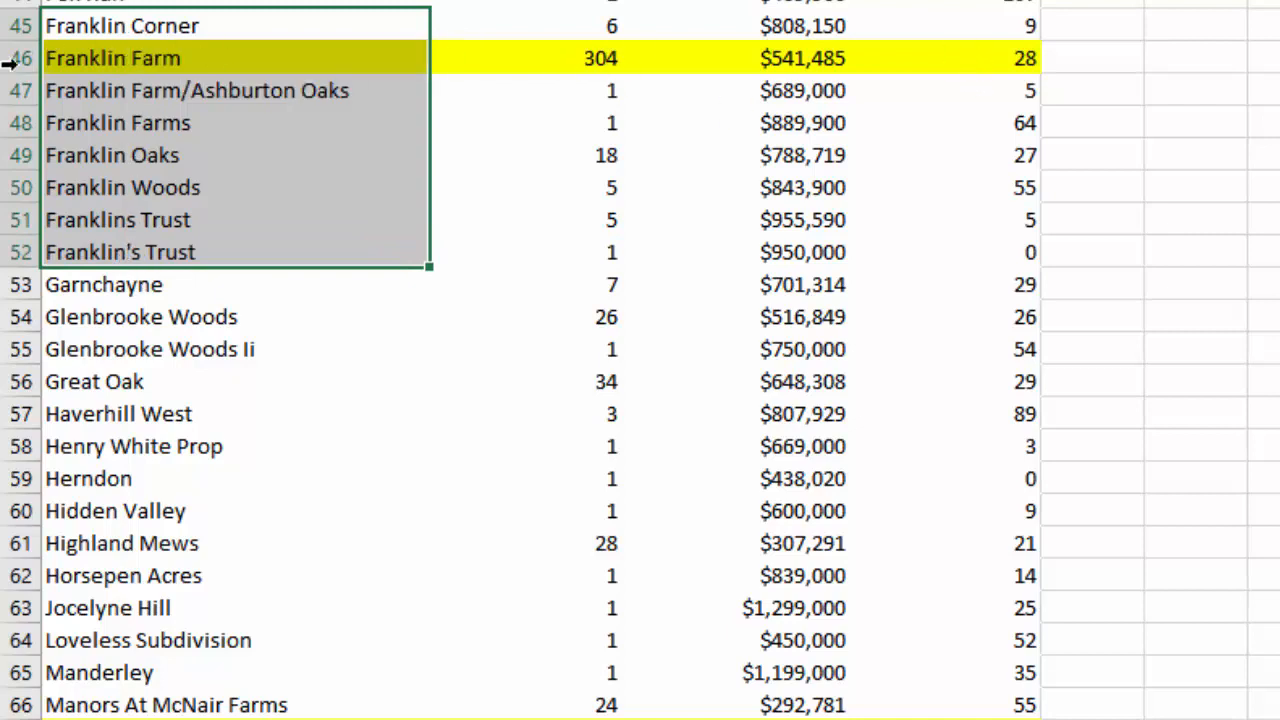
left_click(186, 64)
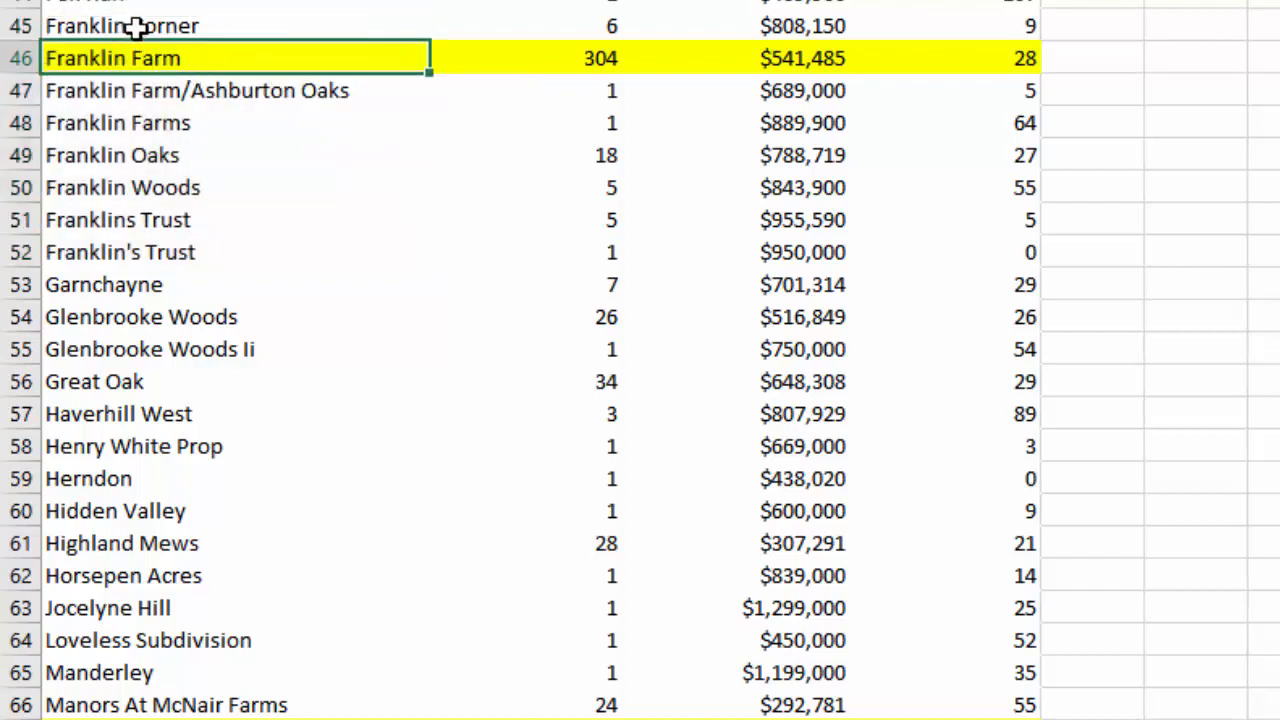
left_click_drag(136, 26, 926, 237)
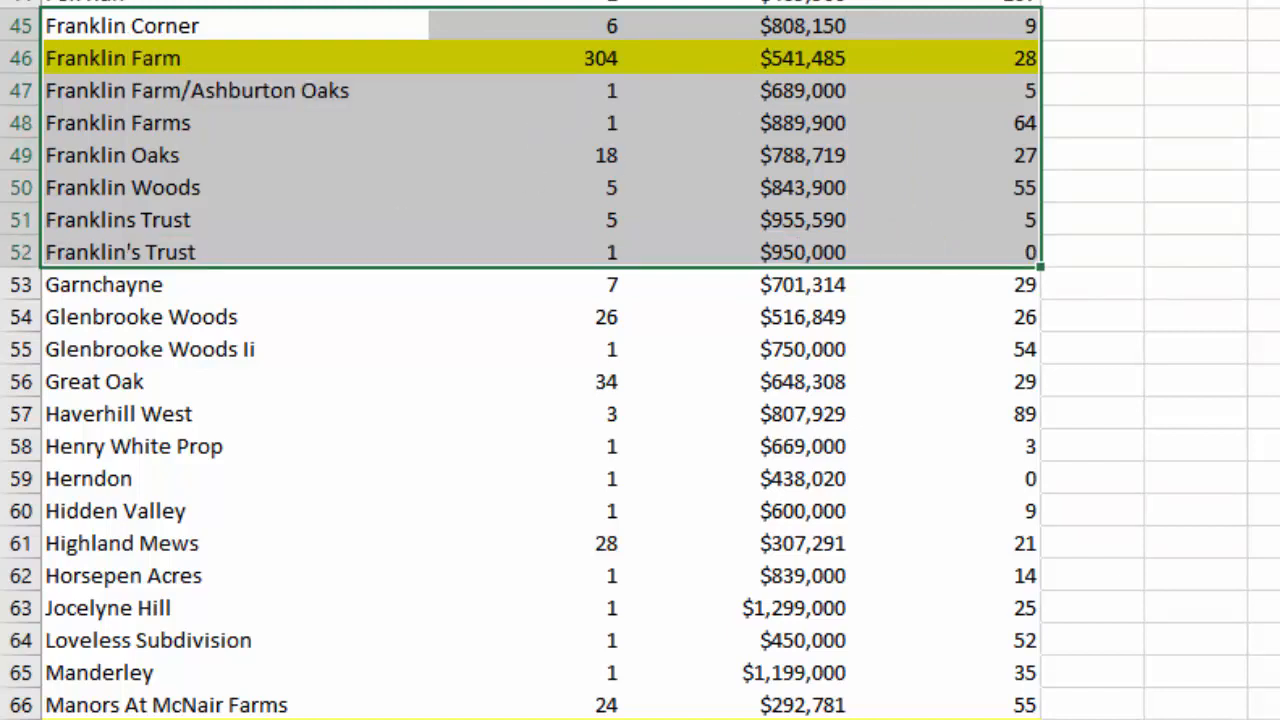
Highlight the Fox Mill Estates row in yellow across columns A through D
left_click(234, 2)
left_click_drag(234, 197, 934, 197)
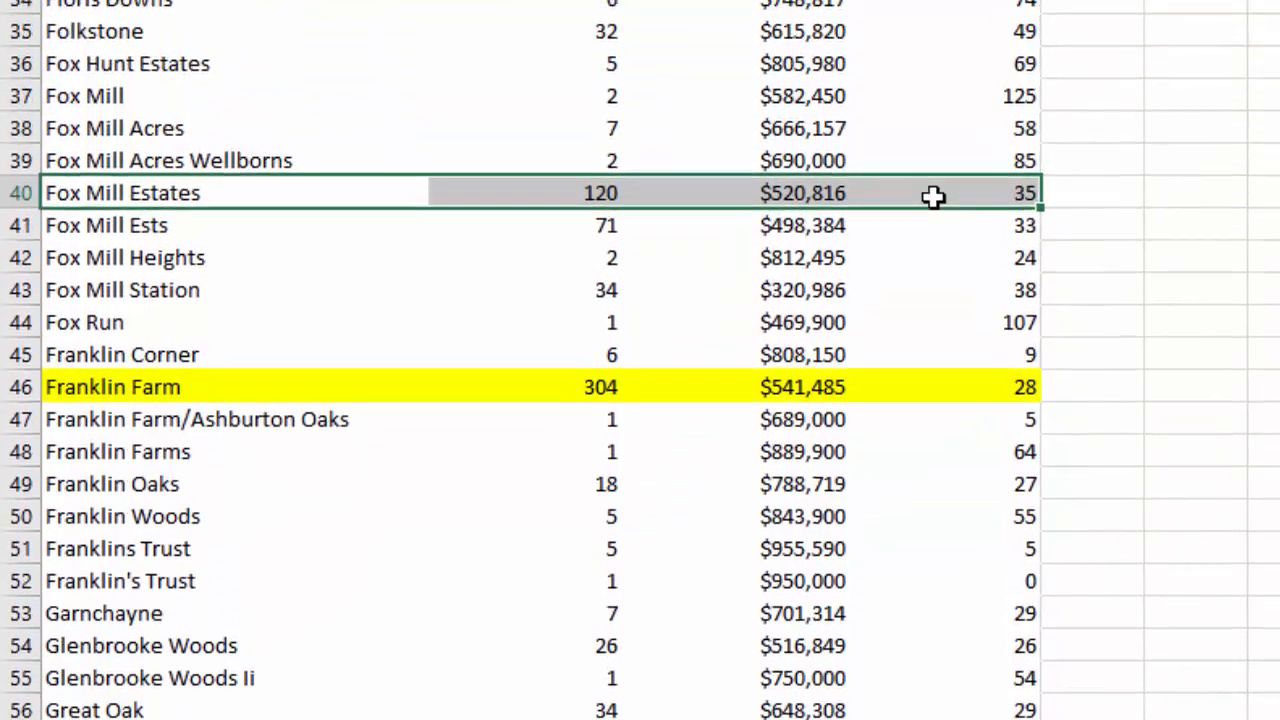
left_click(499, 2)
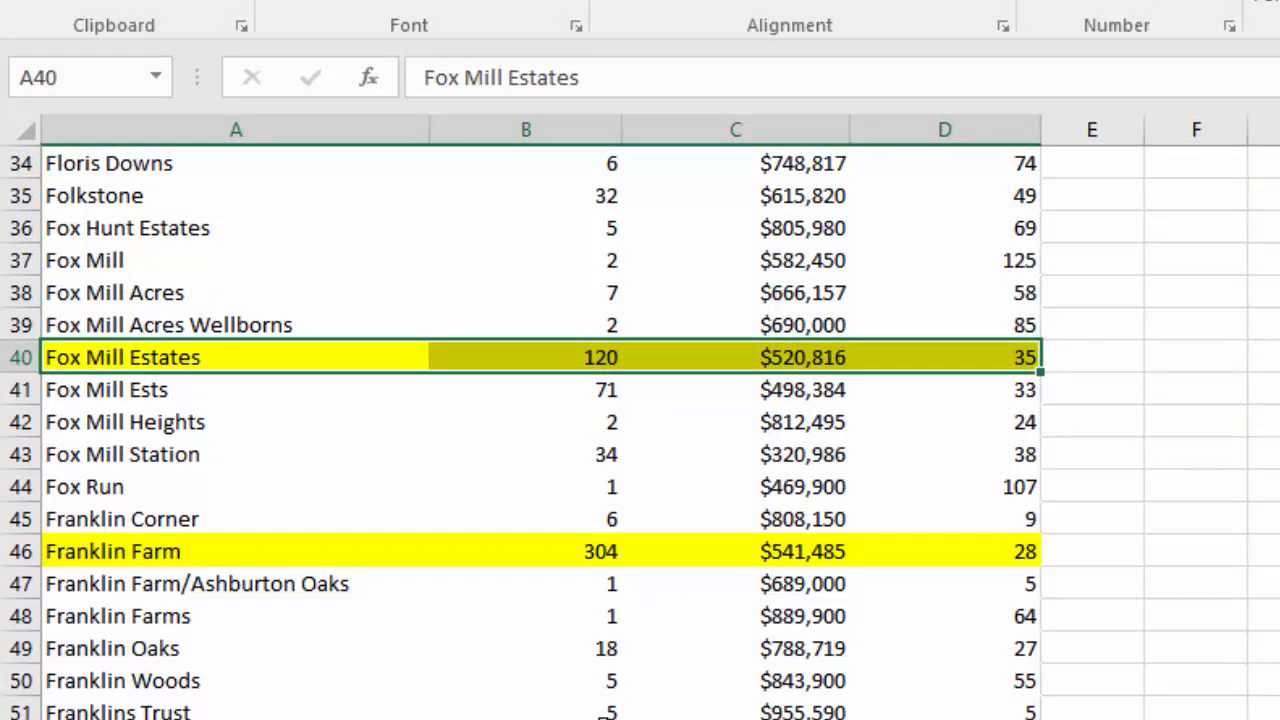
Highlight the Chantilly Highlands row in yellow across columns A through D
scroll(657, 678, "up", 5)
scroll(640, 430, "up", 5)
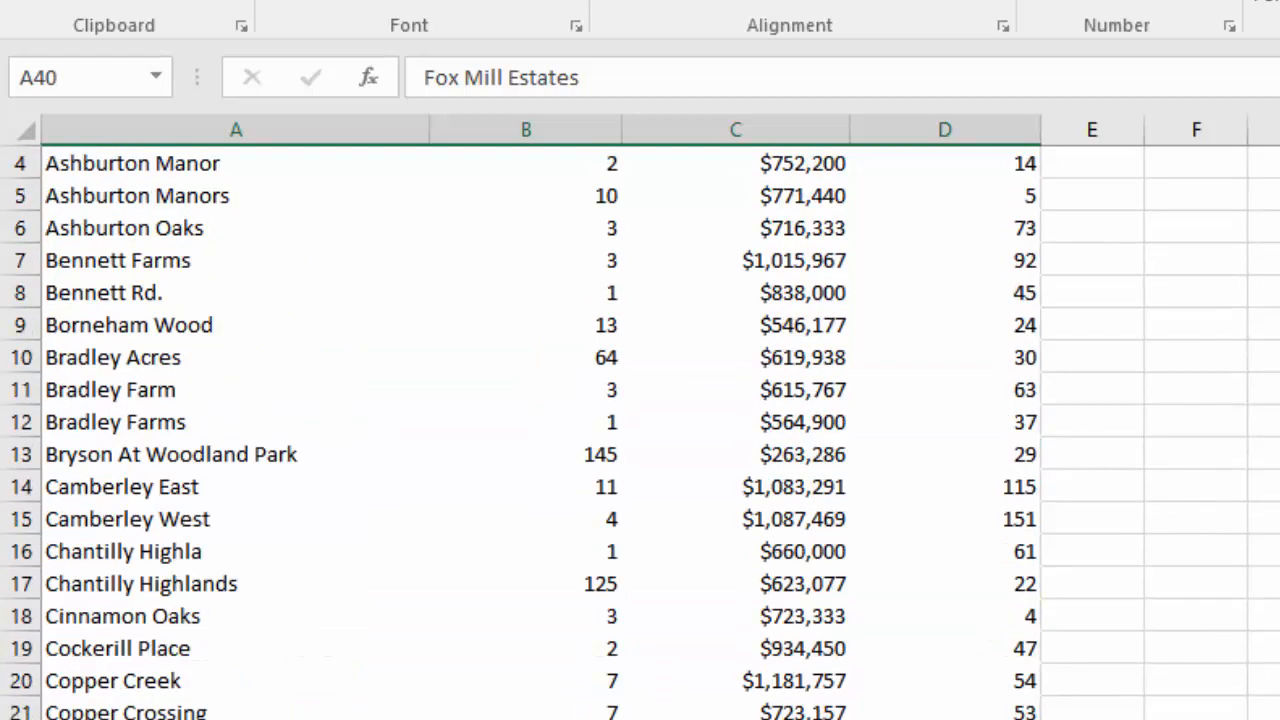
scroll(640, 430, "up", 1)
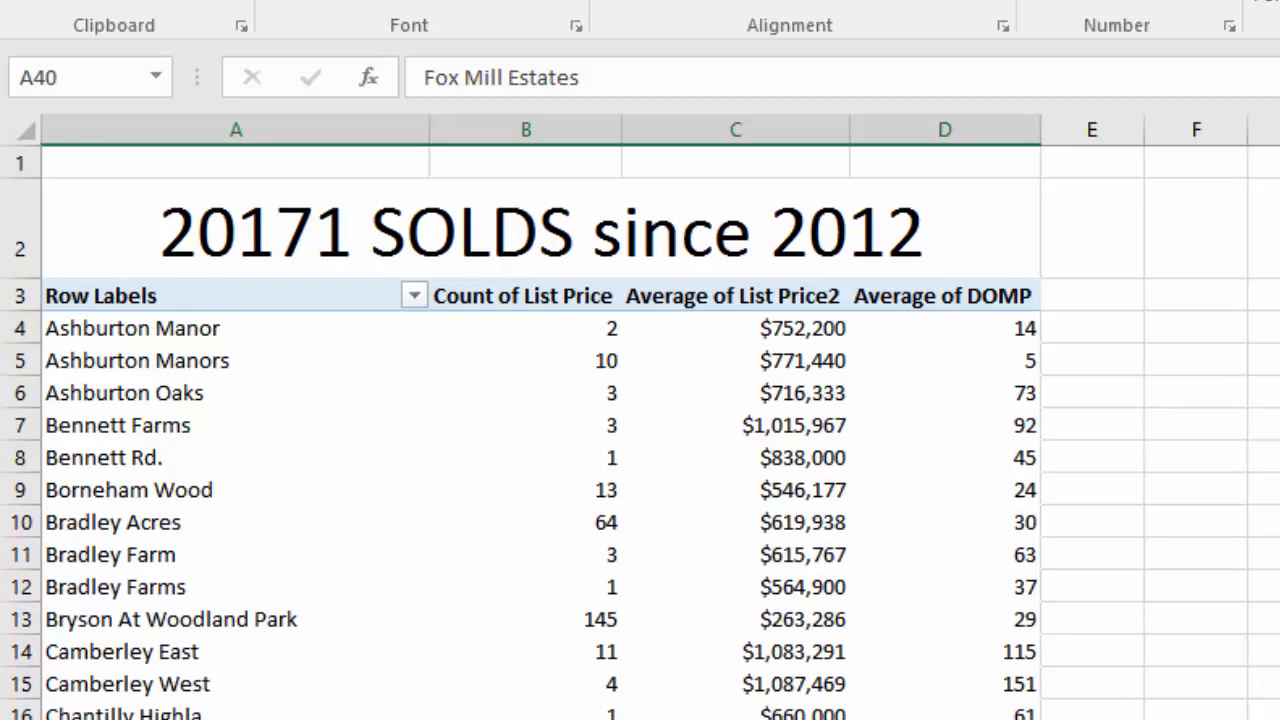
left_click_drag(138, 719, 950, 719)
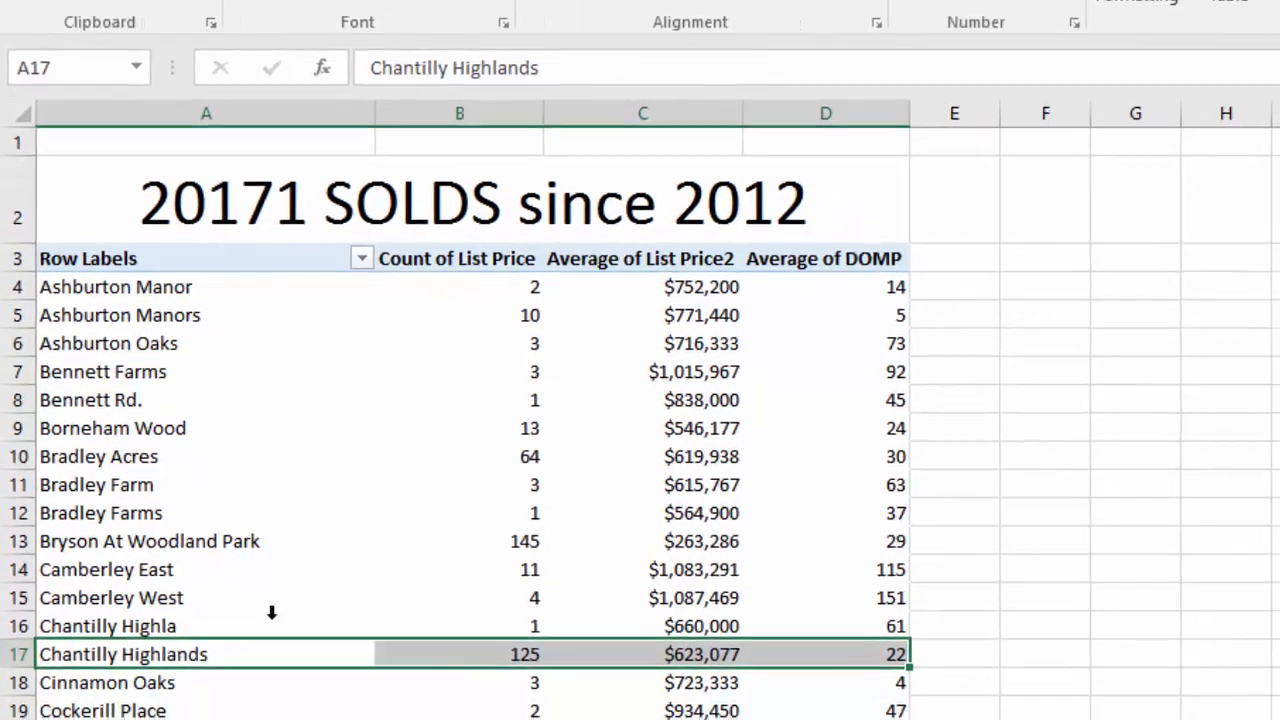
left_click(440, 8)
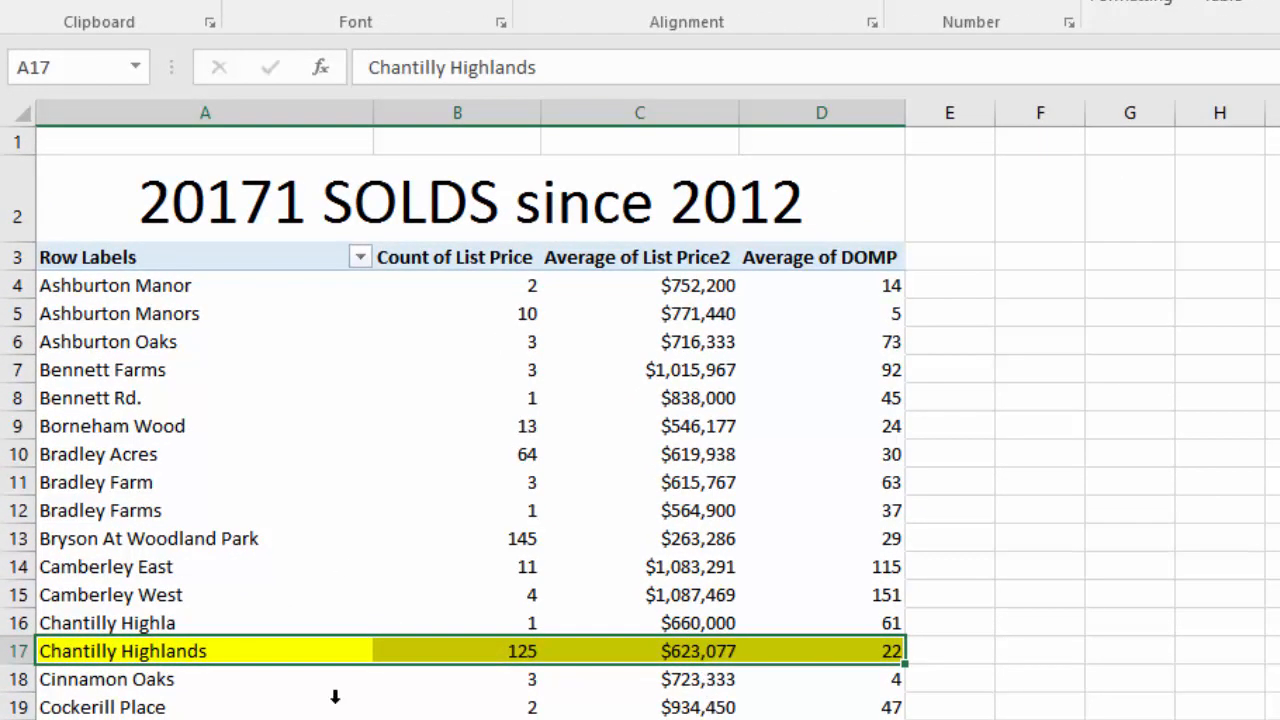
Examine the Coppermine Crossing rows and the Discovery, Discovery Sq and Discovery Square rows for subdivision name variants
scroll(948, 677, "down", 5)
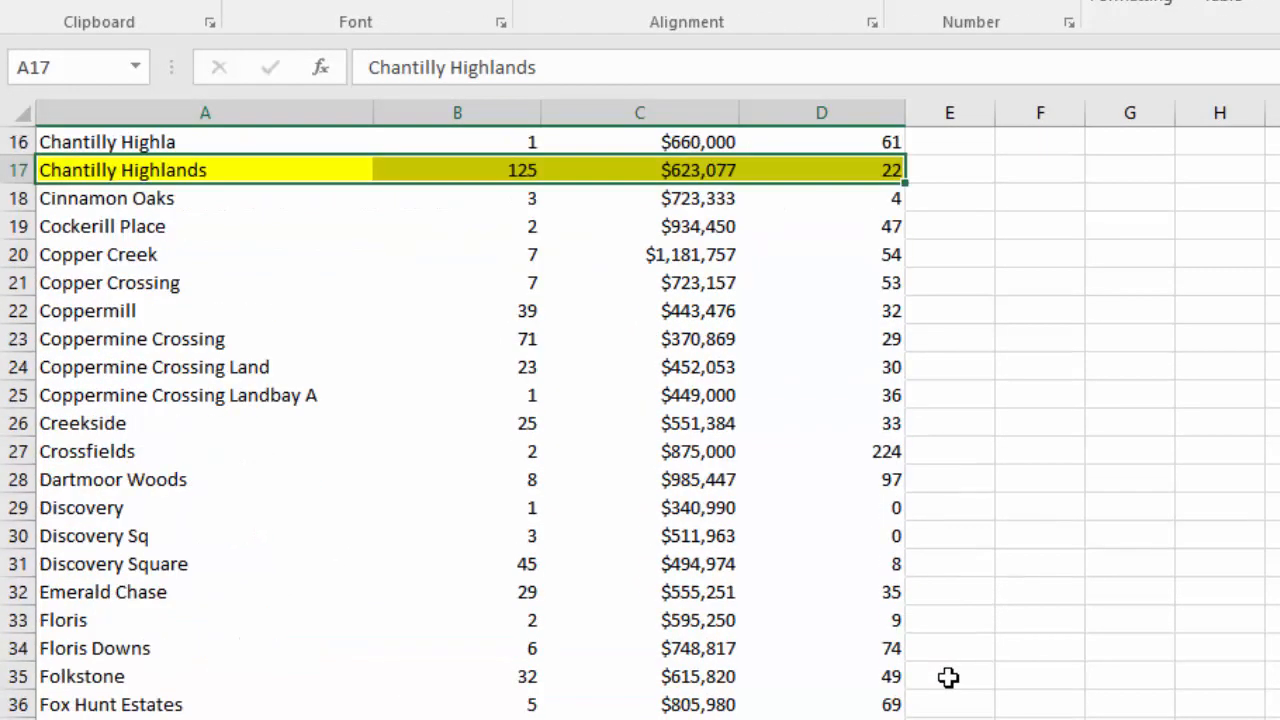
left_click_drag(190, 334, 833, 393)
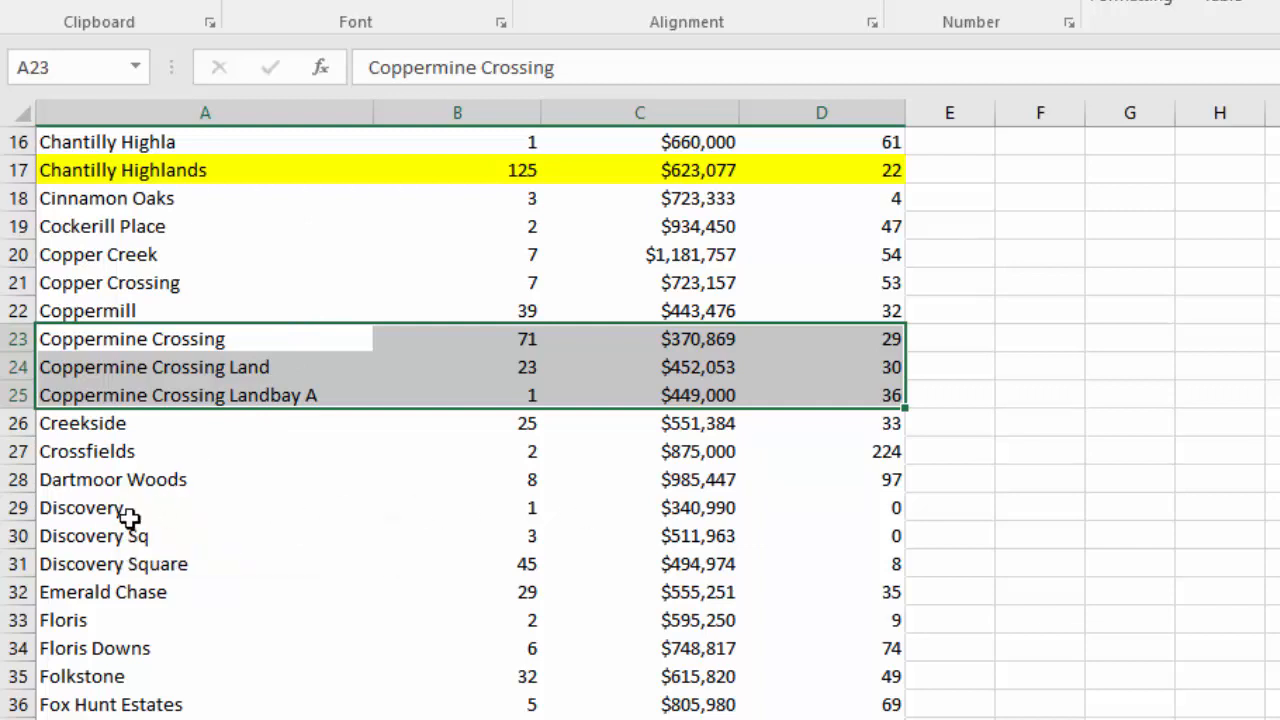
left_click_drag(129, 516, 297, 511)
left_click(164, 538)
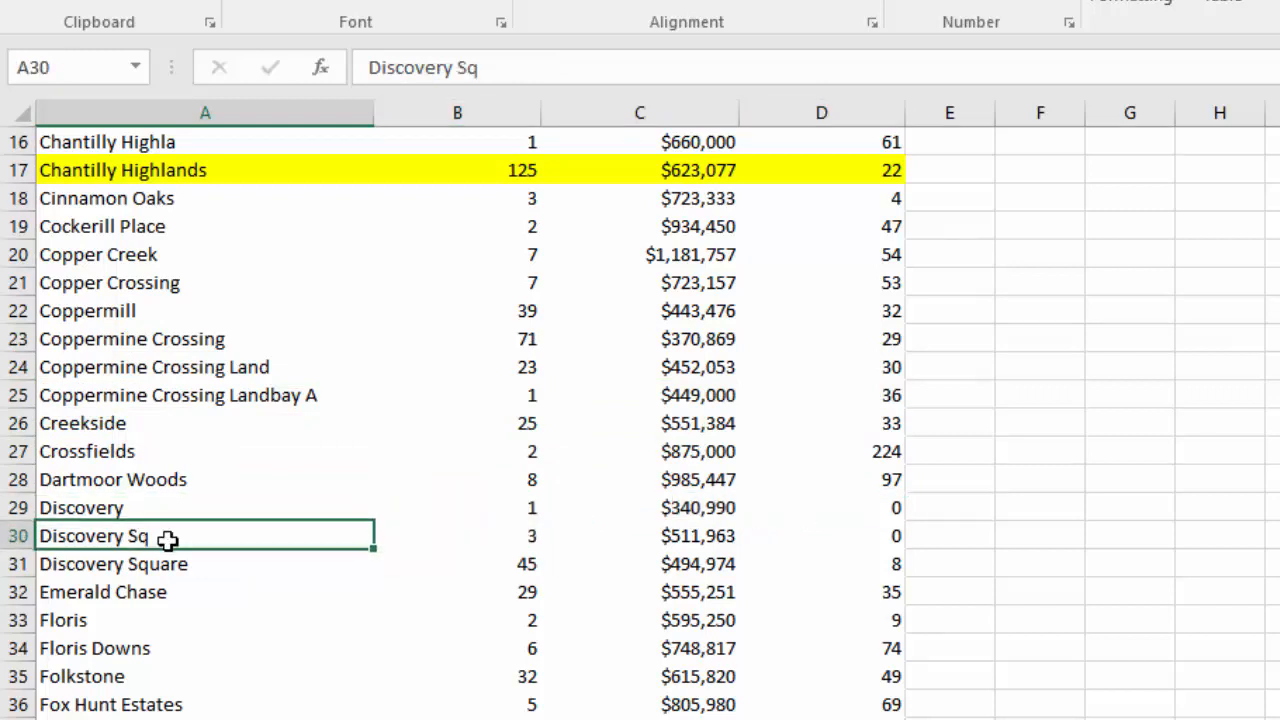
left_click_drag(167, 540, 826, 546)
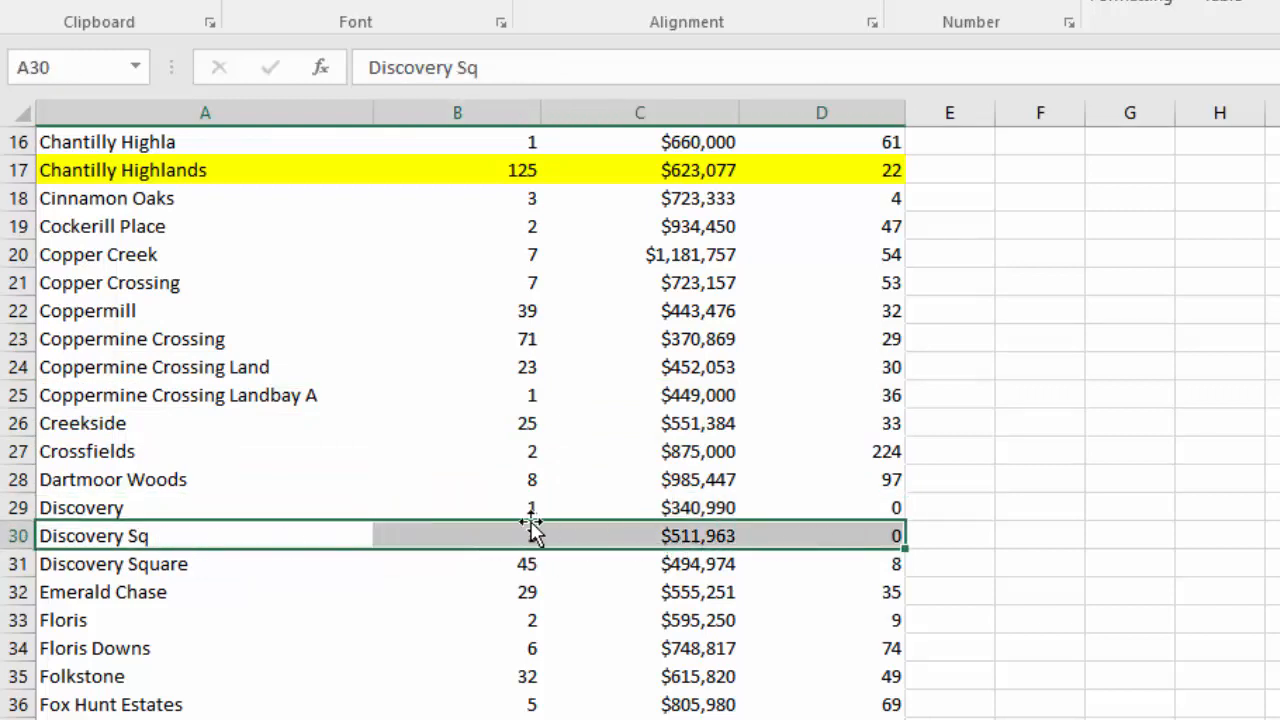
scroll(489, 340, "up", 4)
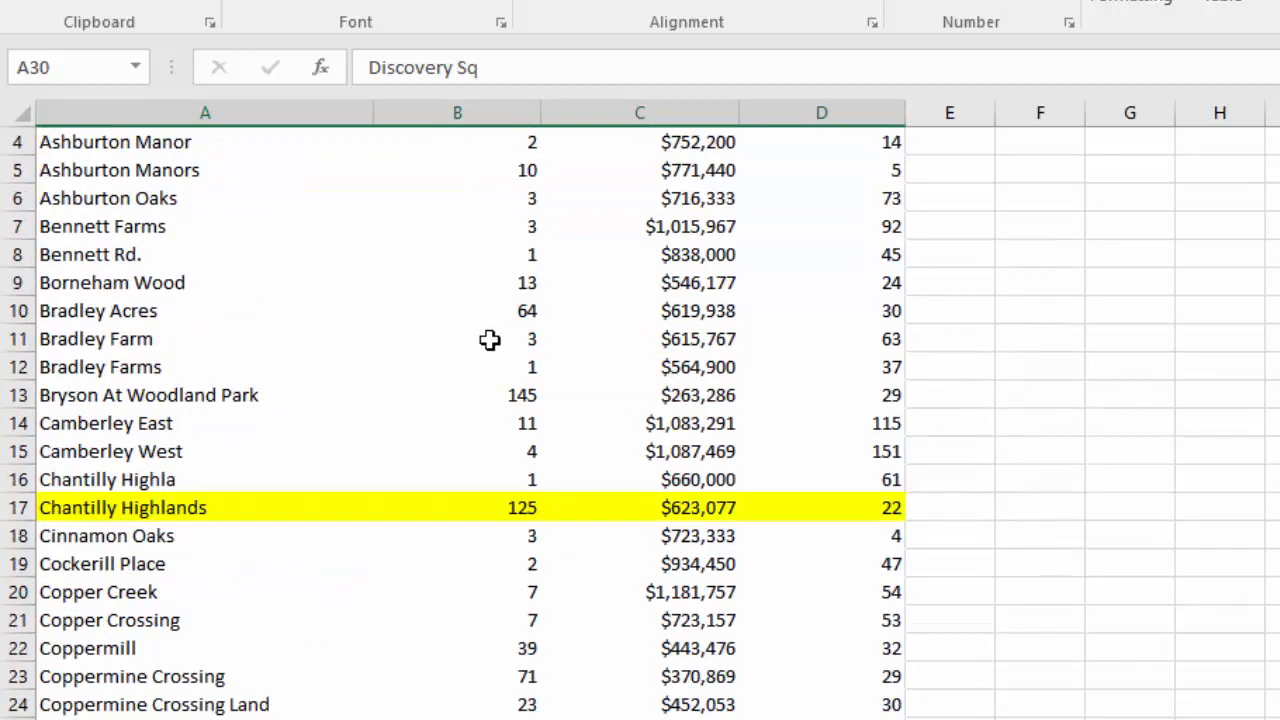
scroll(610, 330, "up", 1)
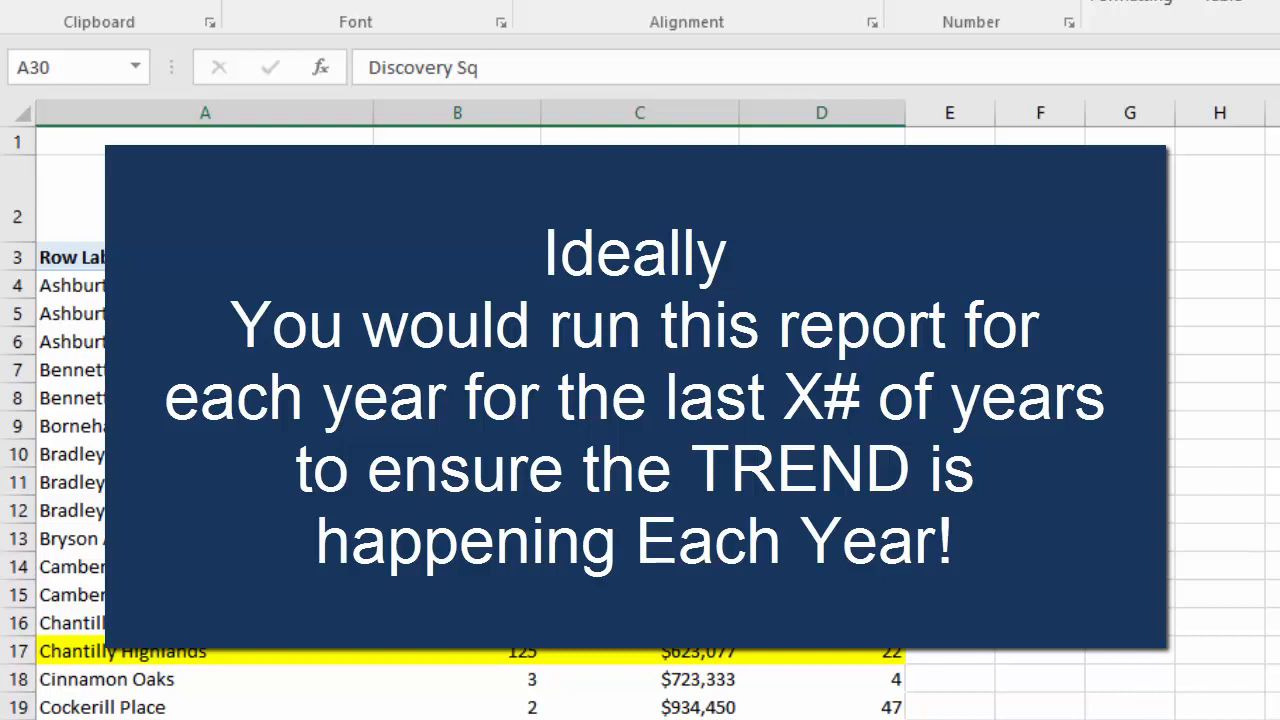
Select cell E17 beside the Chantilly Highlands row, then switch to Matrix and open the General tax search
left_click(963, 660)
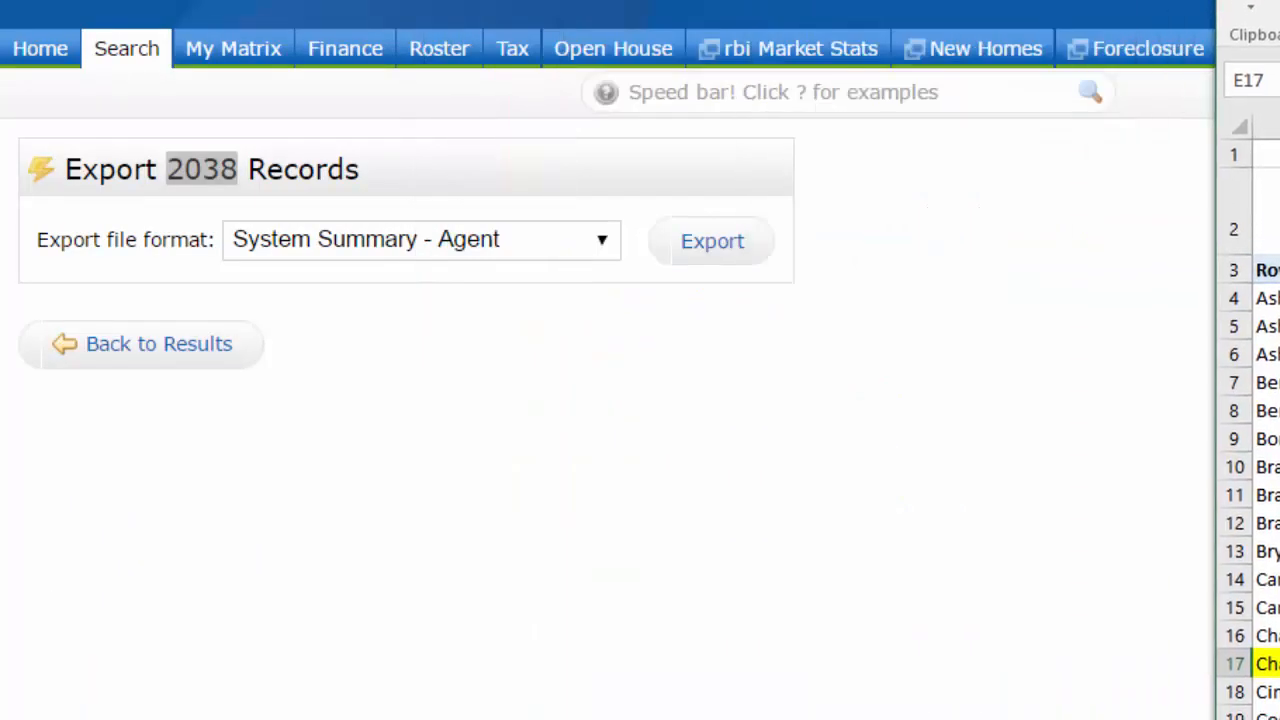
mouse_move(514, 72)
mouse_move(672, 105)
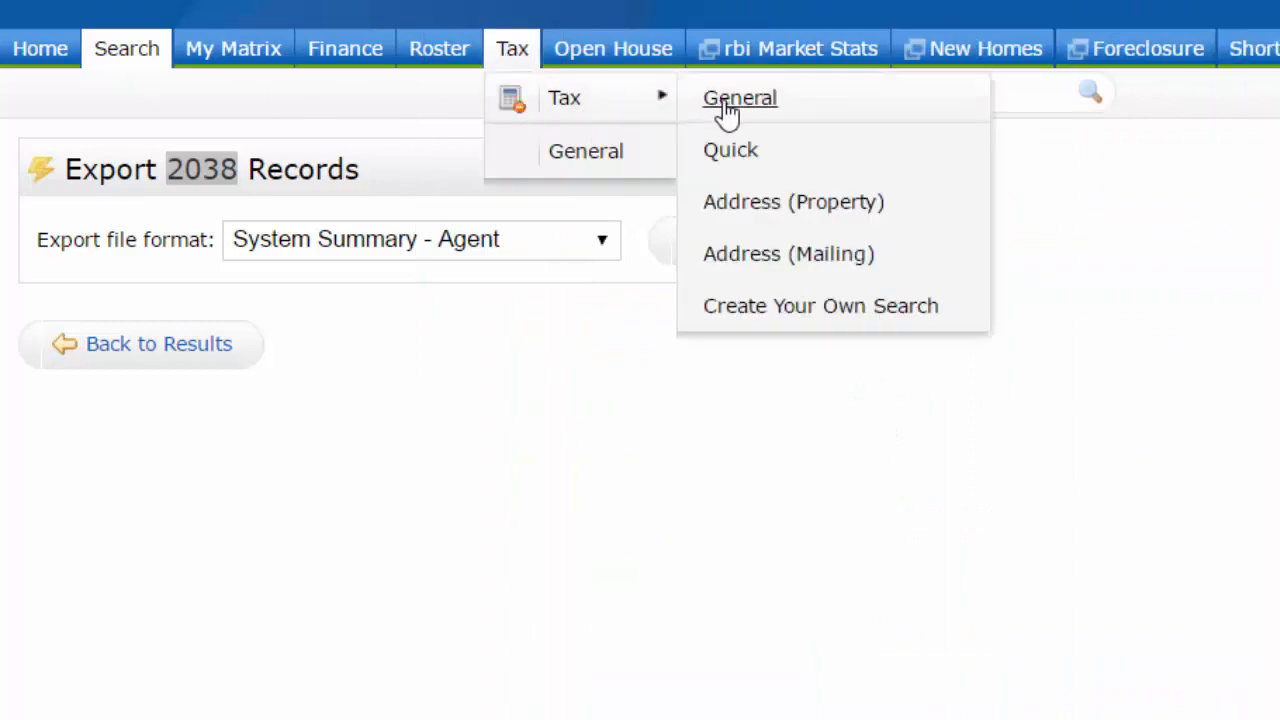
left_click(724, 106)
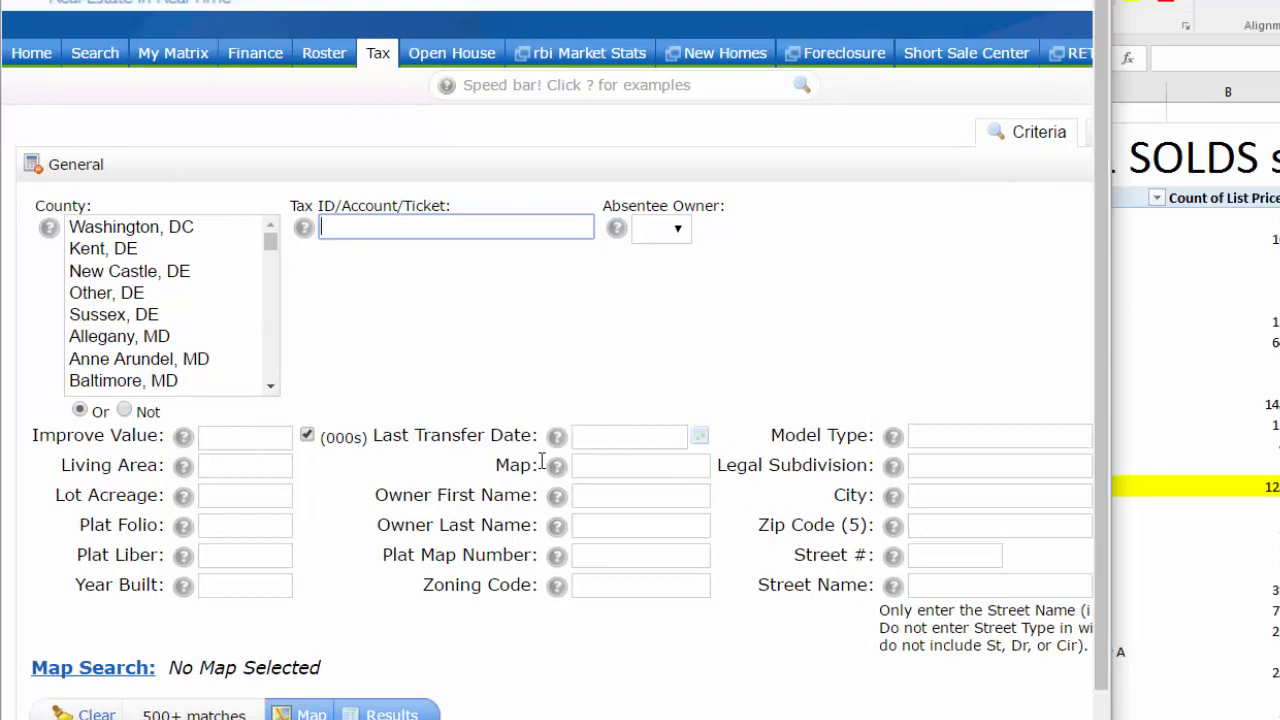
Enter "Chantilly Highlands" as the Legal Subdivision in the tax search criteria
left_click(929, 465)
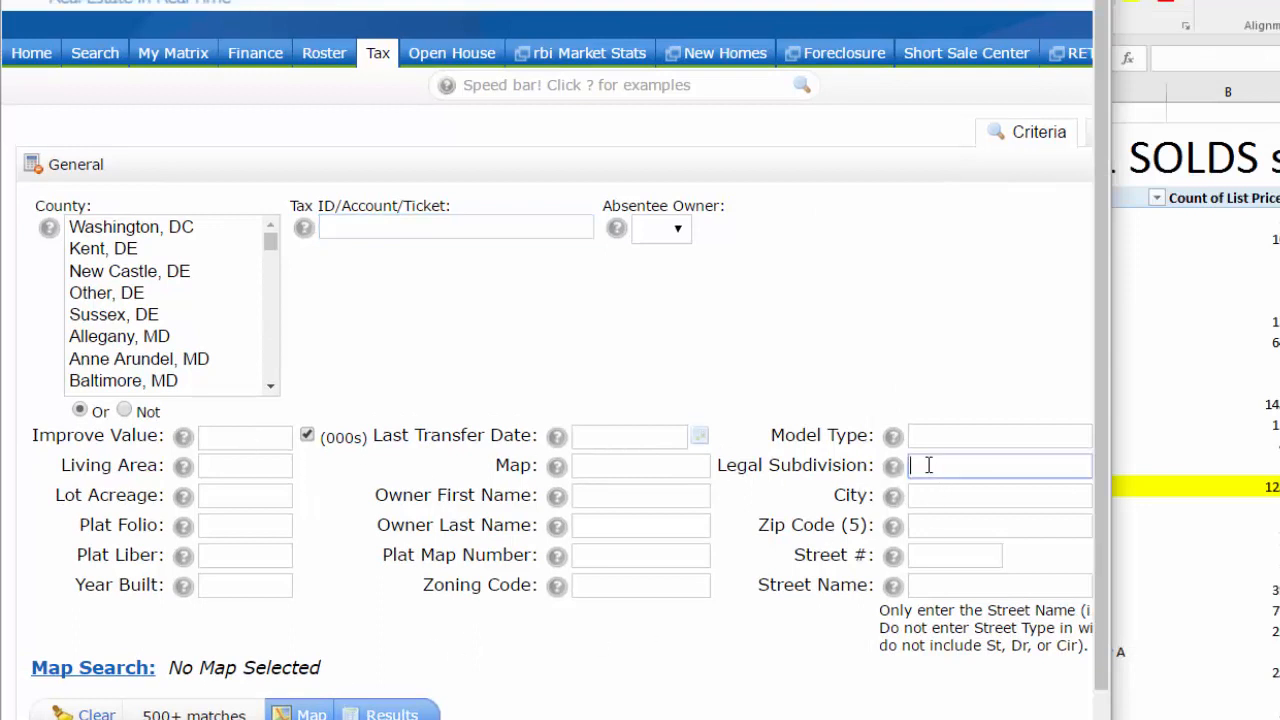
type("Fran")
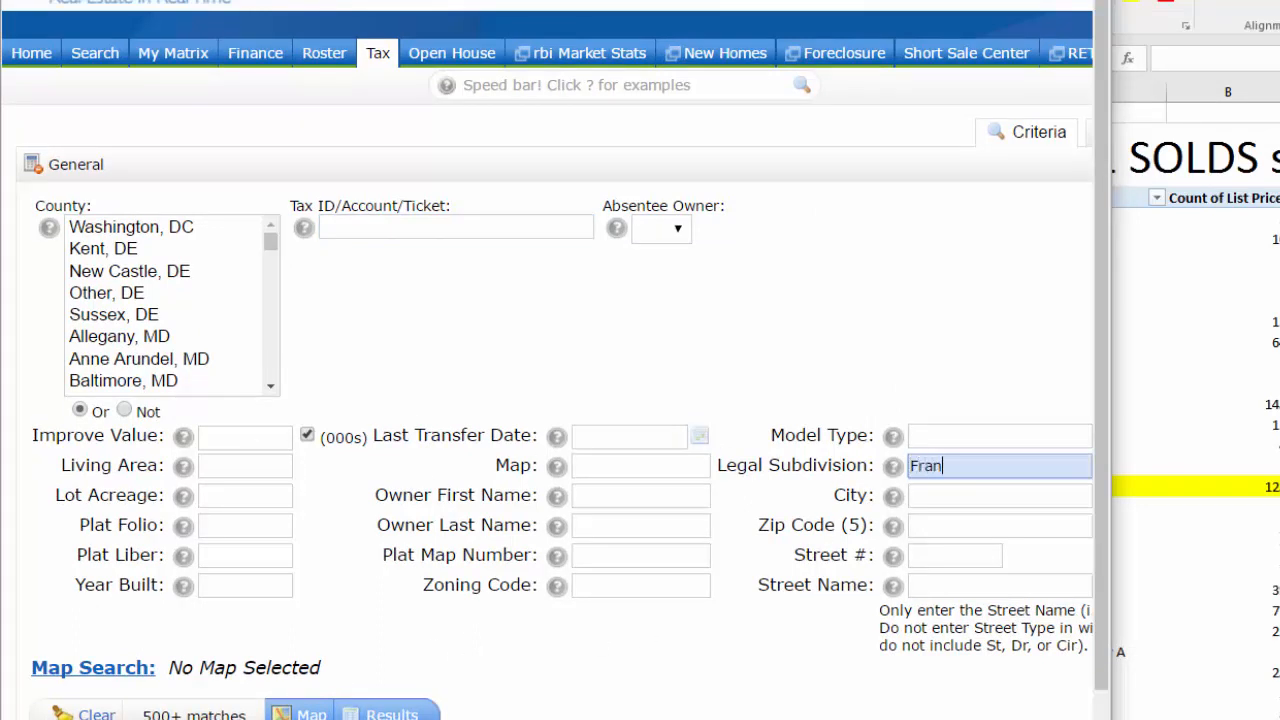
key("BackSpace")
key("BackSpace")
type("Chantilly Highlands")
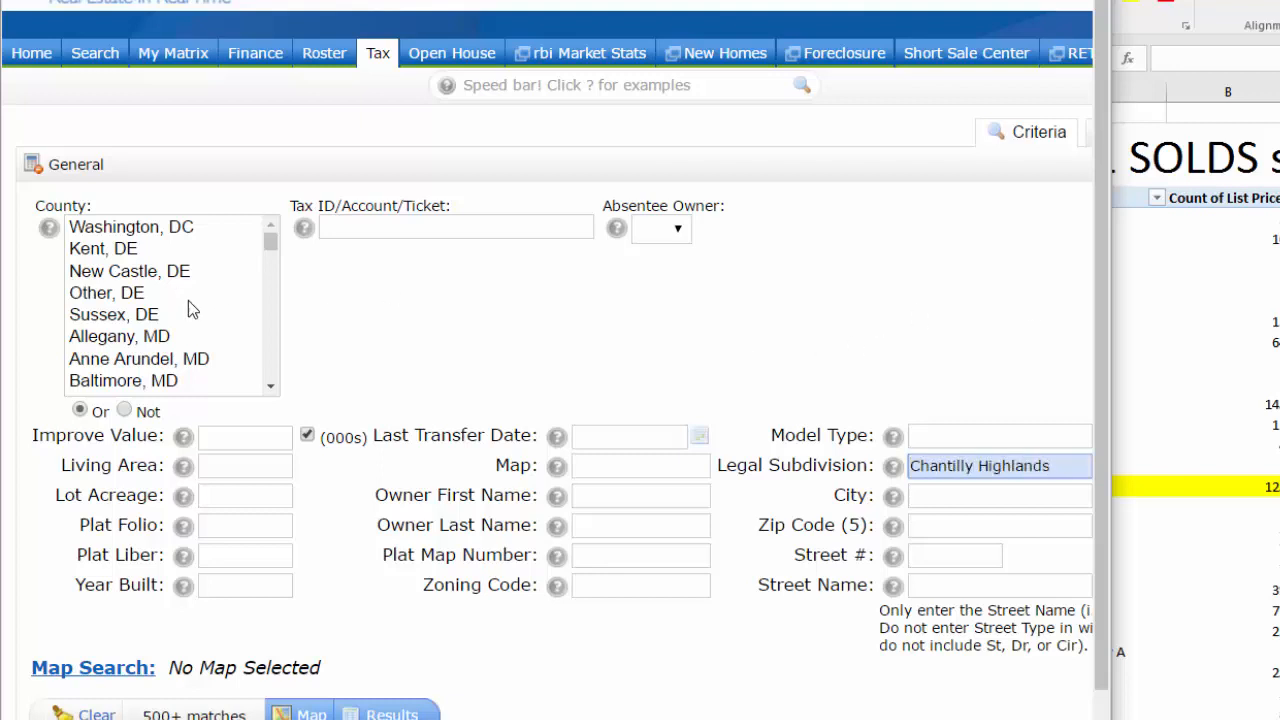
Set the tax search county to Fairfax, VA and open the matching records for export
left_click(132, 310)
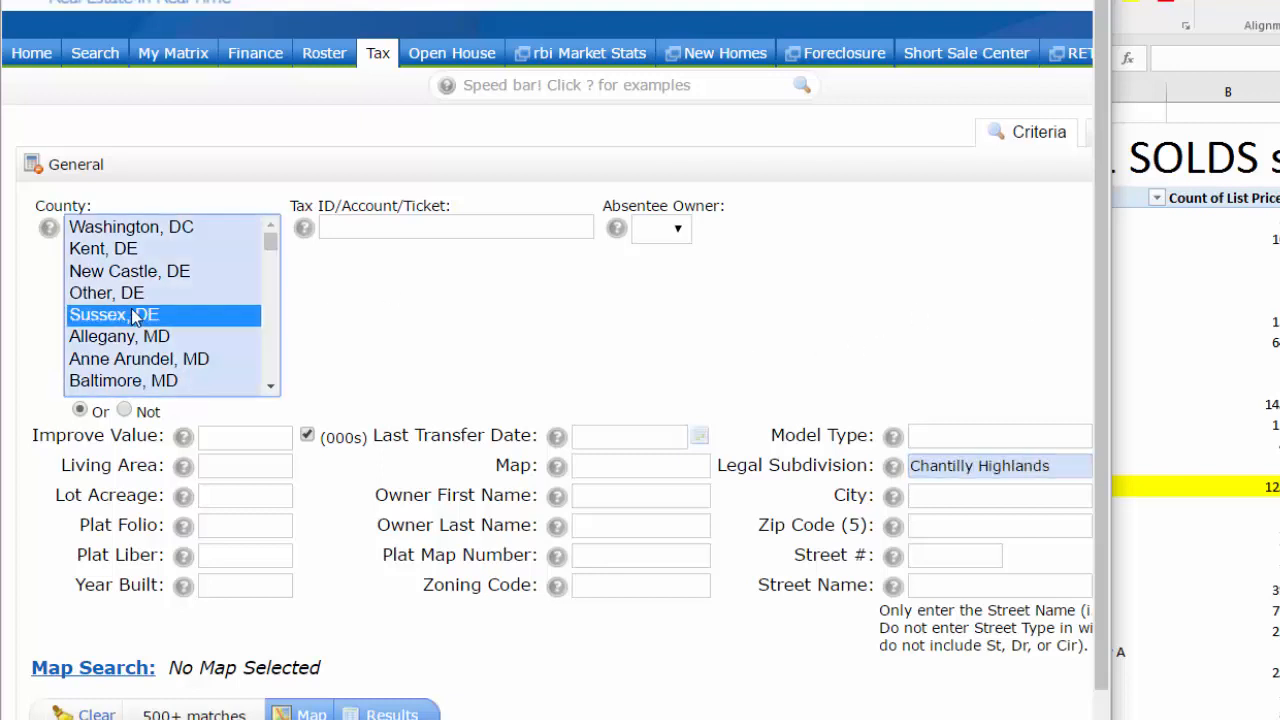
key("f")
key("f")
key("f")
key("f")
key("f")
key("f")
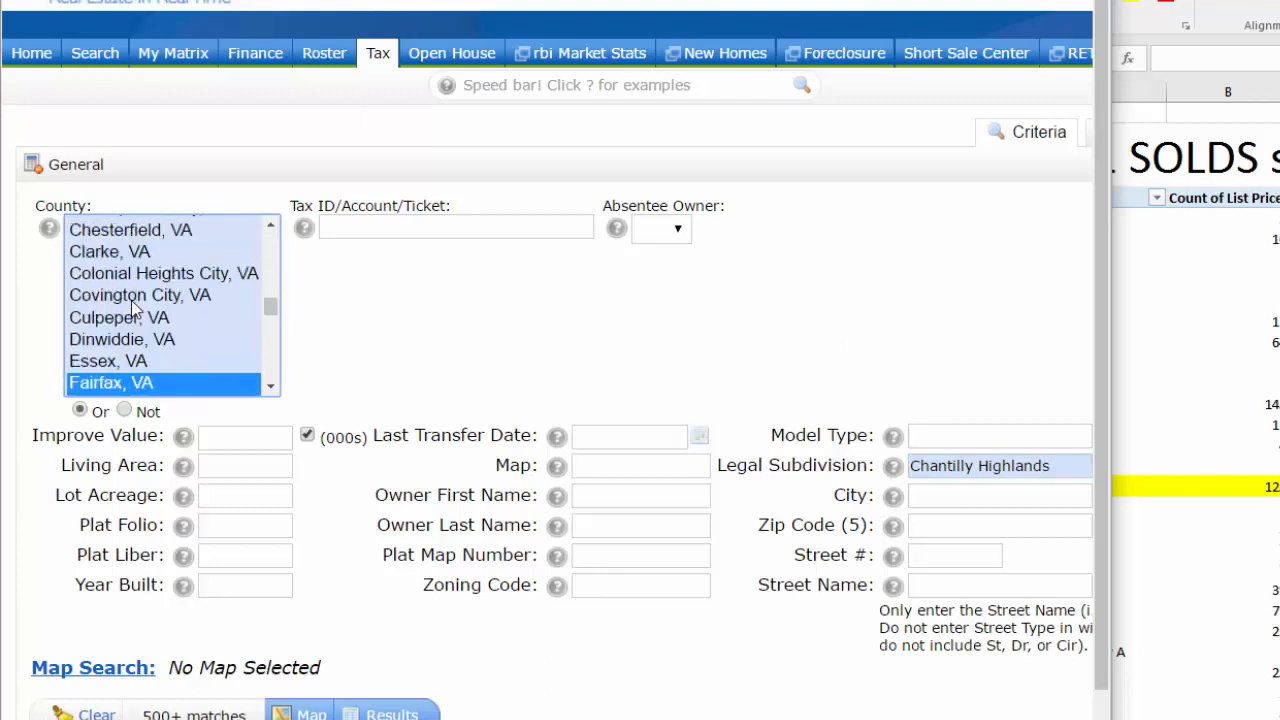
left_click(127, 366)
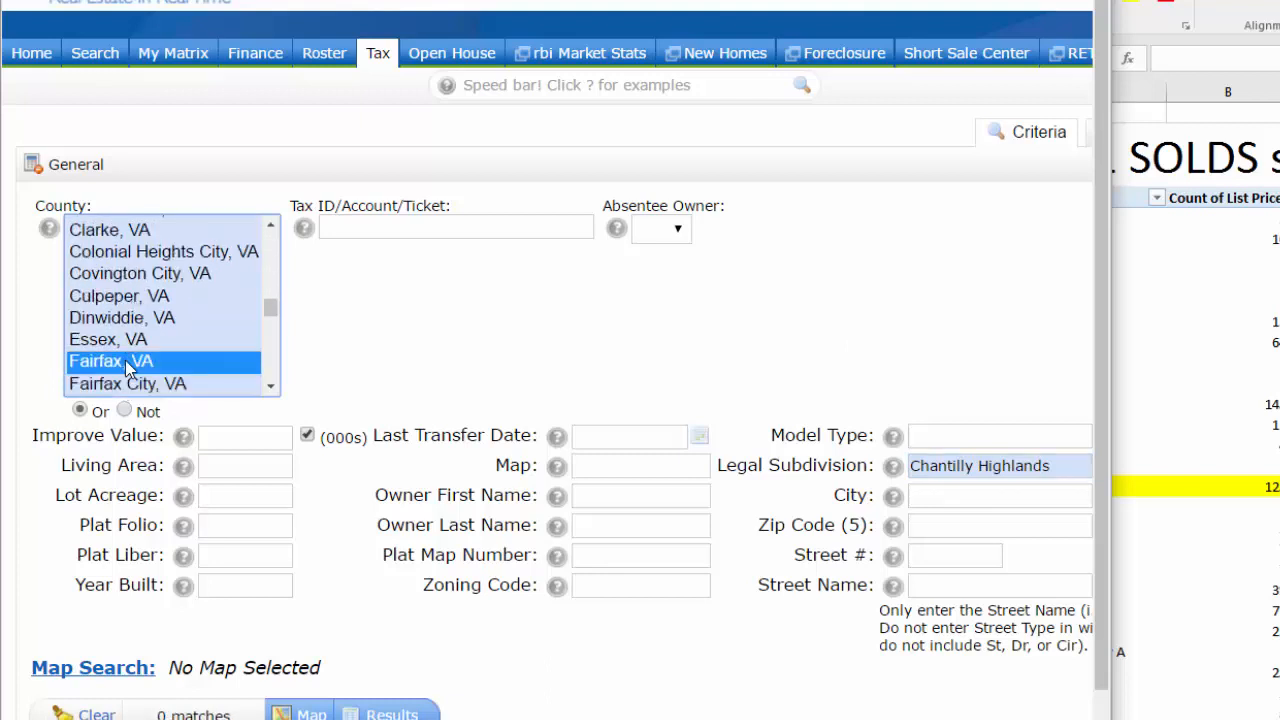
left_click(413, 714)
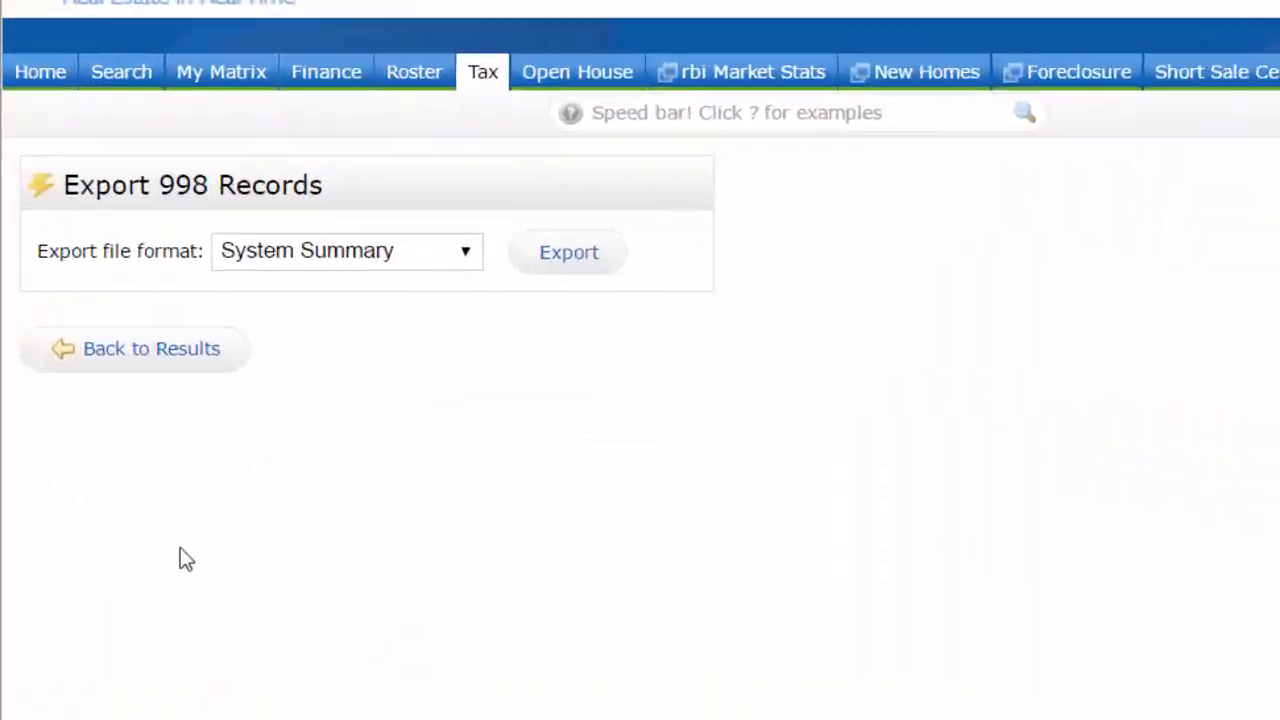
Copy the record count 998 from the Matrix export page and paste it into cell E17 beside Chantilly Highlands in Excel
left_click_drag(245, 270, 330, 268)
key("ctrl+c")
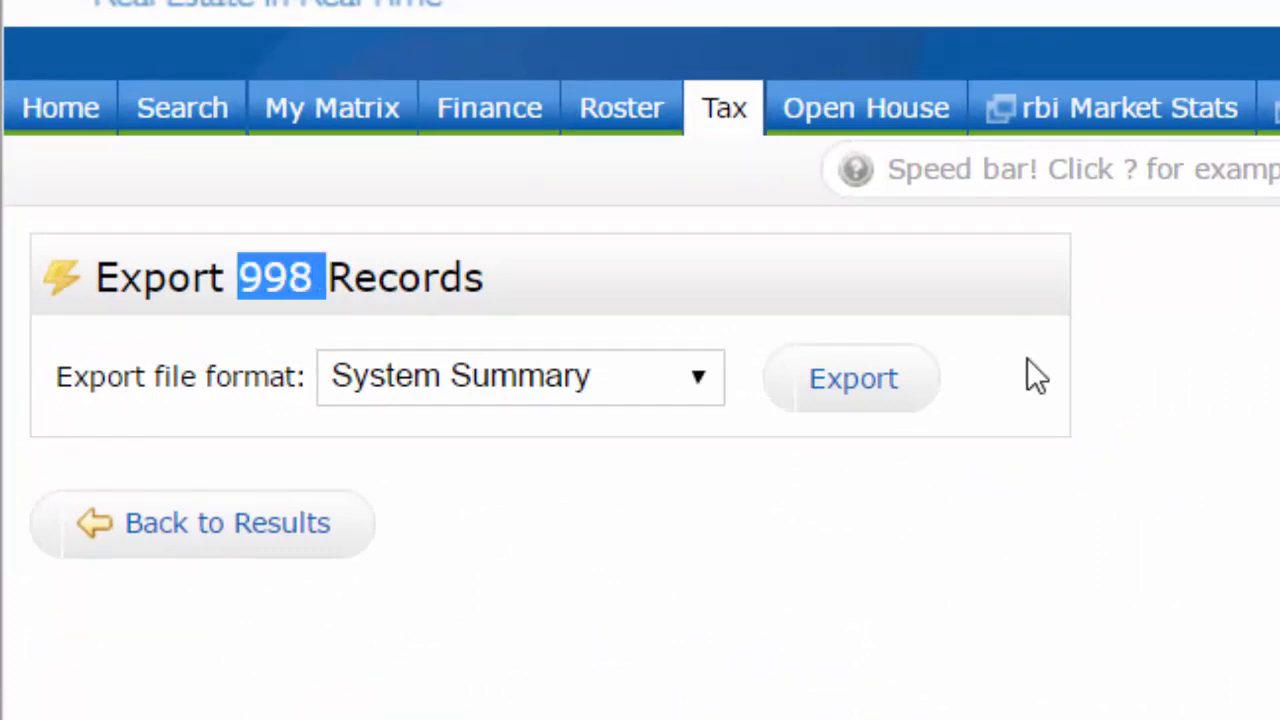
left_click_drag(501, 269, 108, 272)
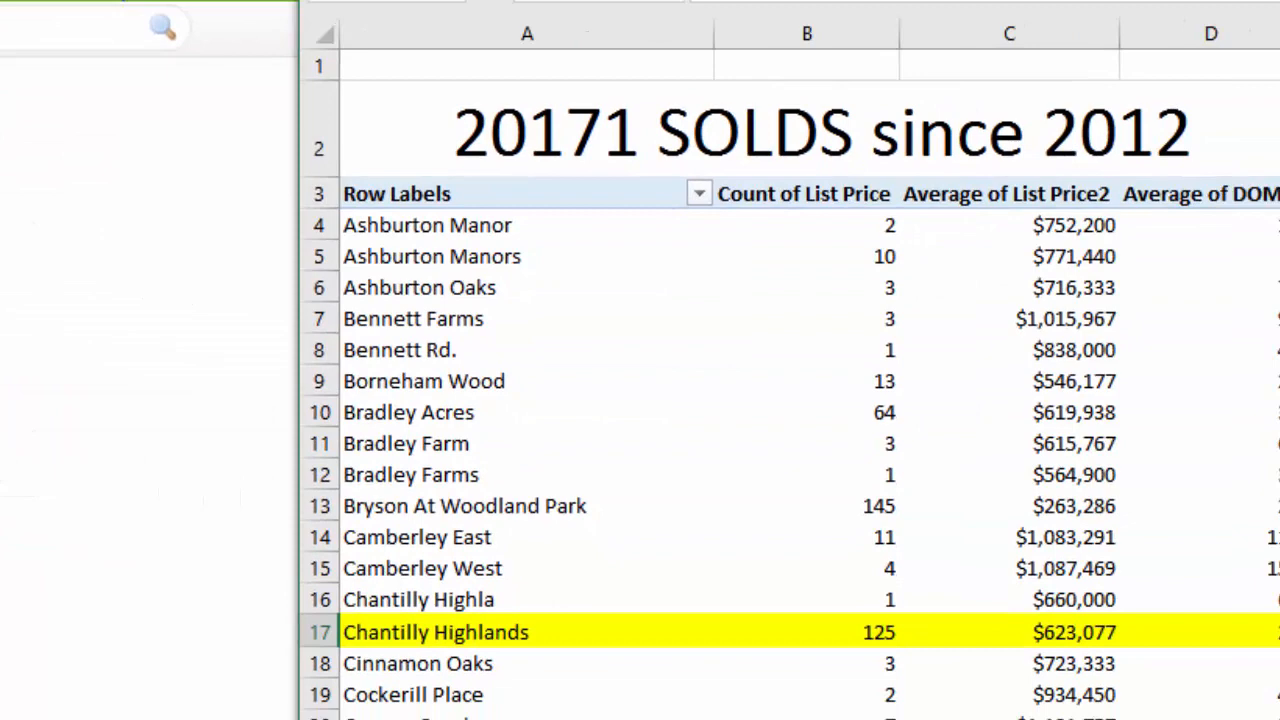
left_click(1015, 571)
key("ctrl+v")
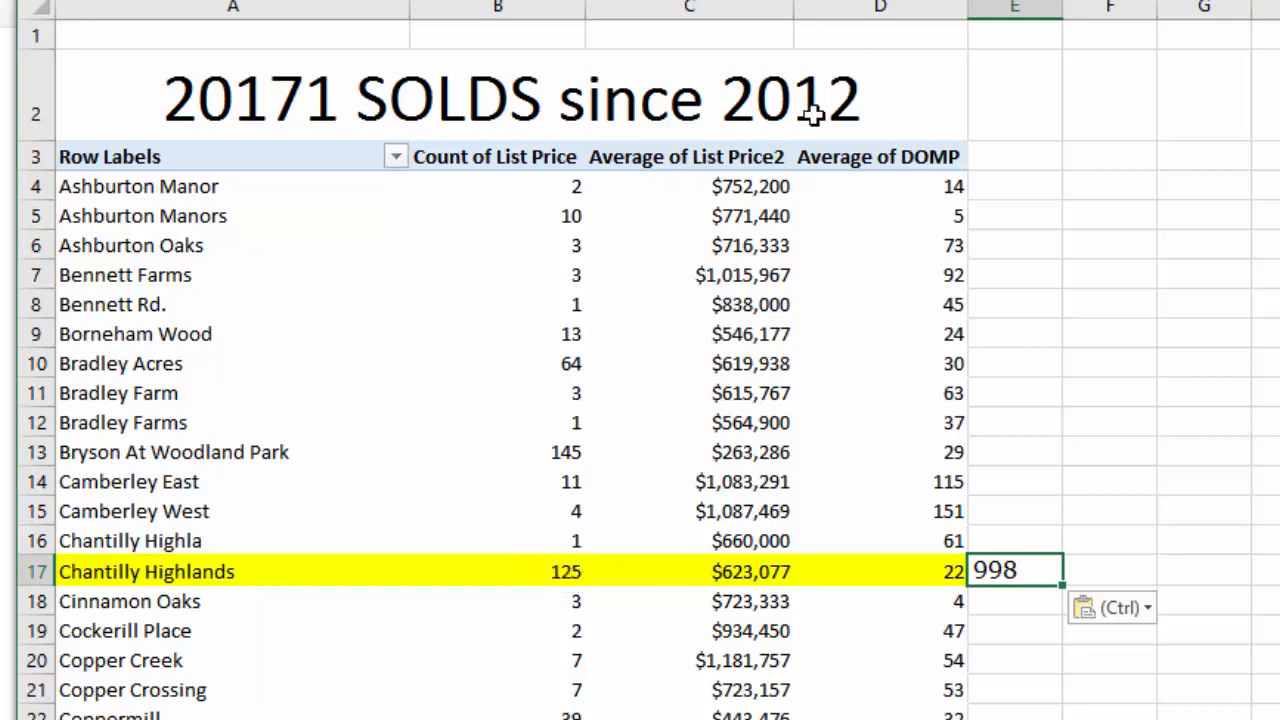
Copy the Fox Mill Estates record count 862 from the Matrix export page and paste it into cell E40 in Excel
scroll(566, 529, "down", 4)
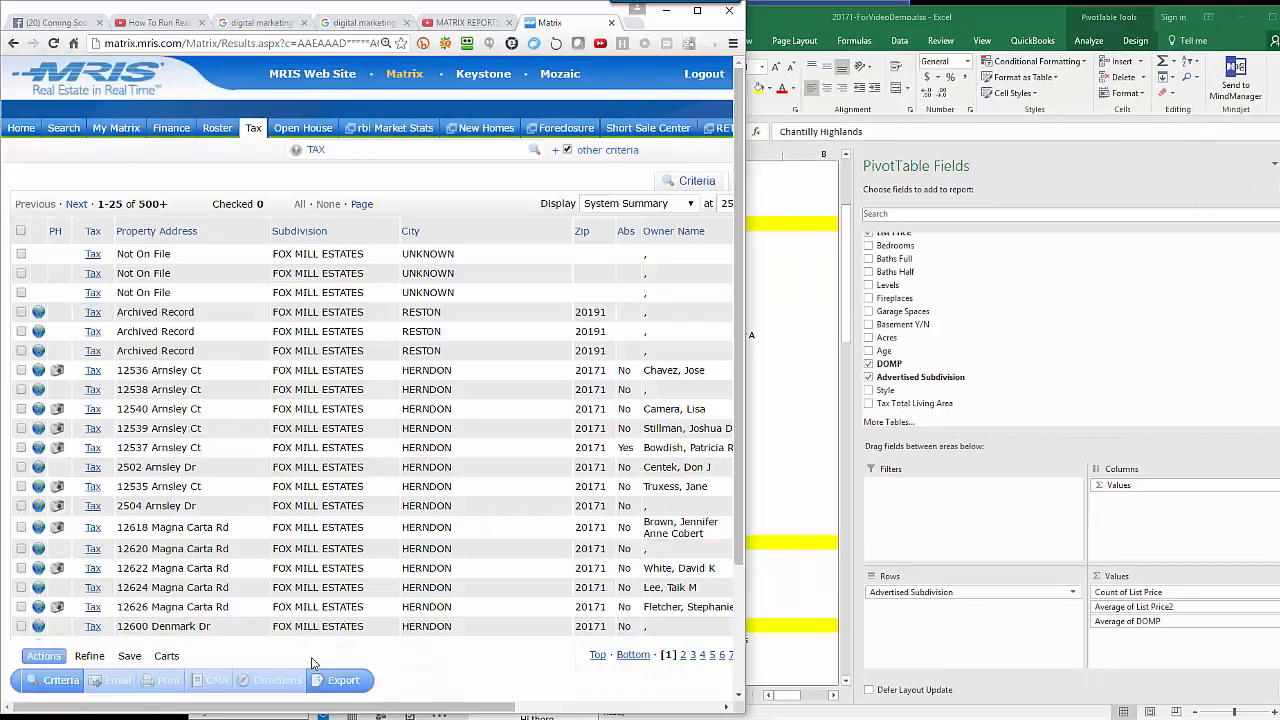
left_click(340, 680)
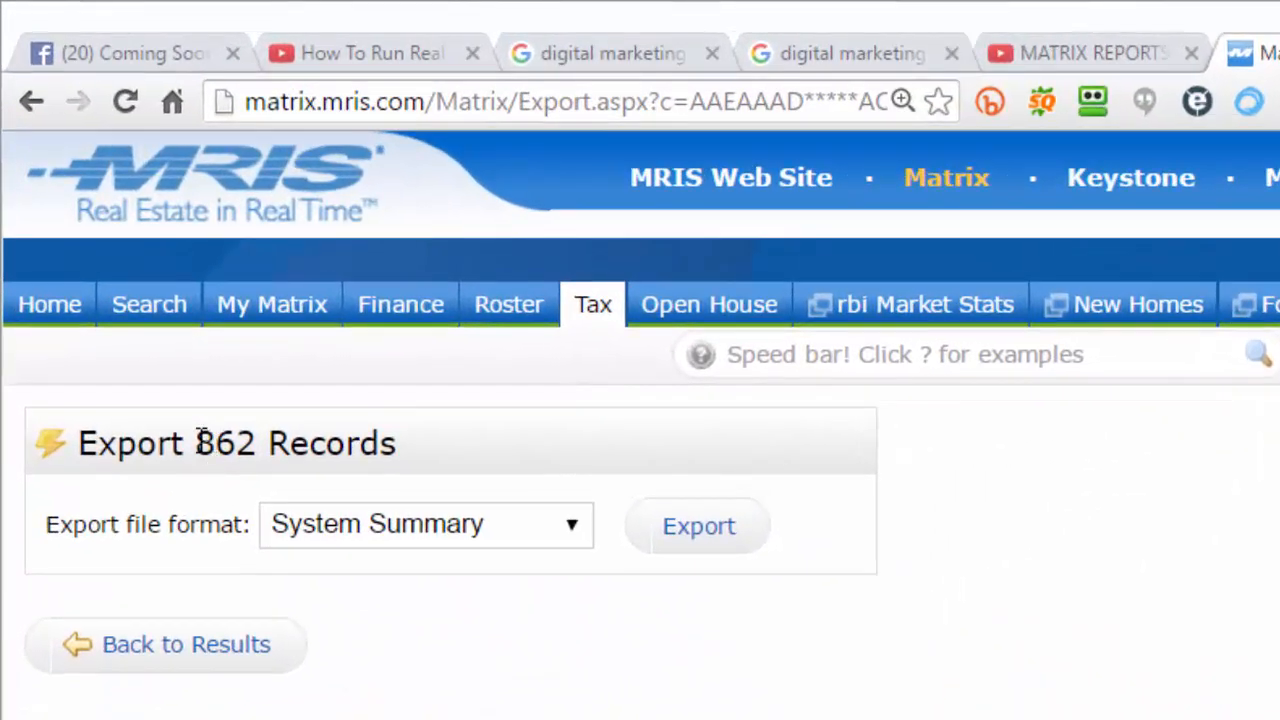
left_click_drag(200, 440, 262, 444)
key("ctrl+c")
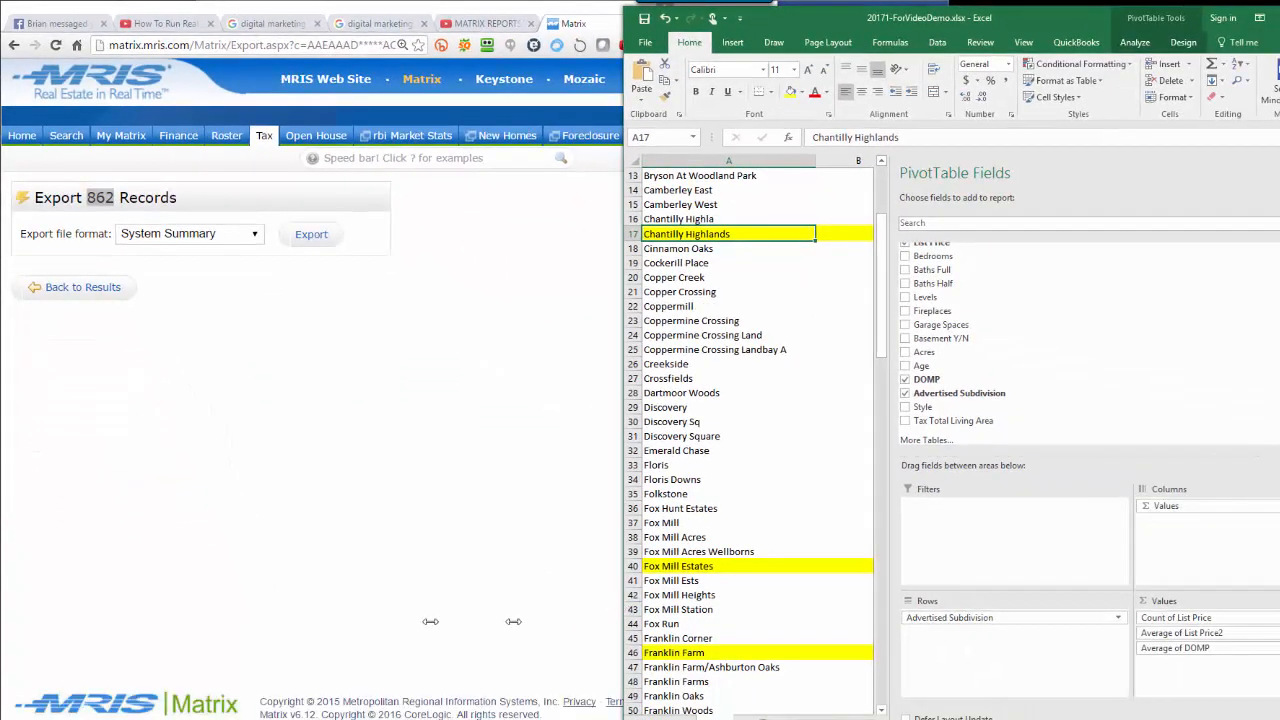
left_click_drag(627, 609, 386, 609)
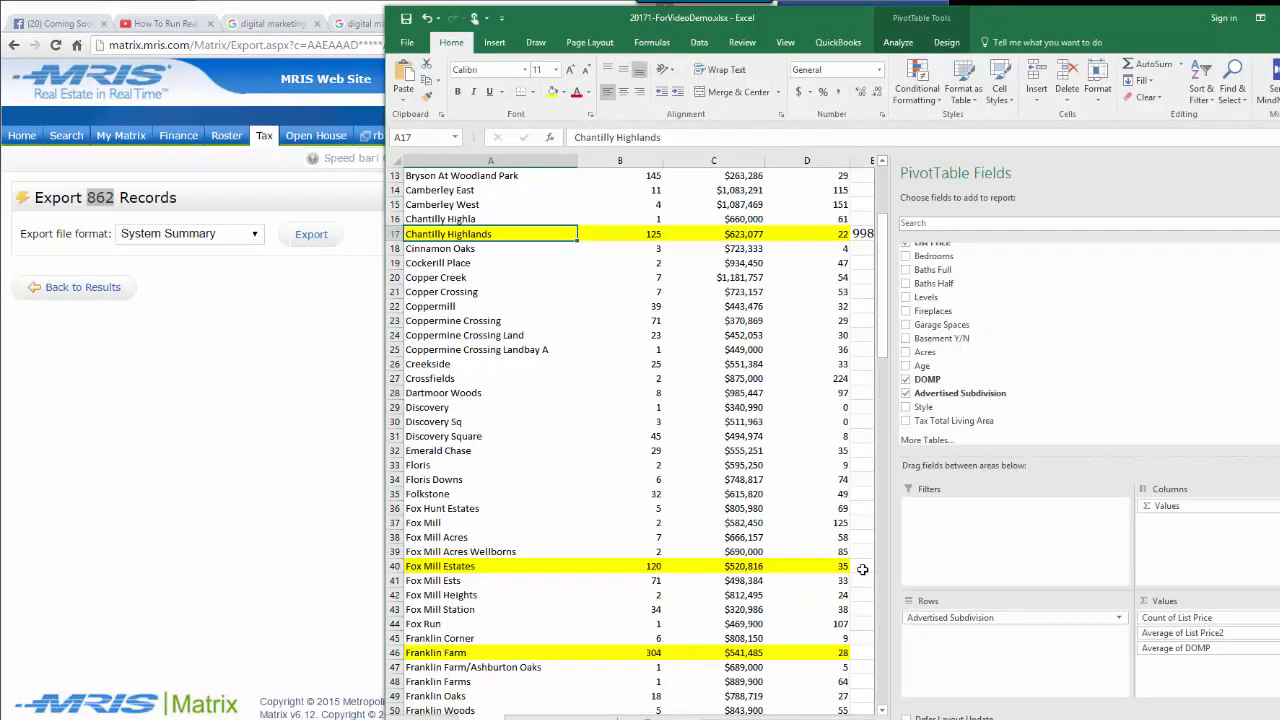
left_click(863, 566)
key("ctrl+v")
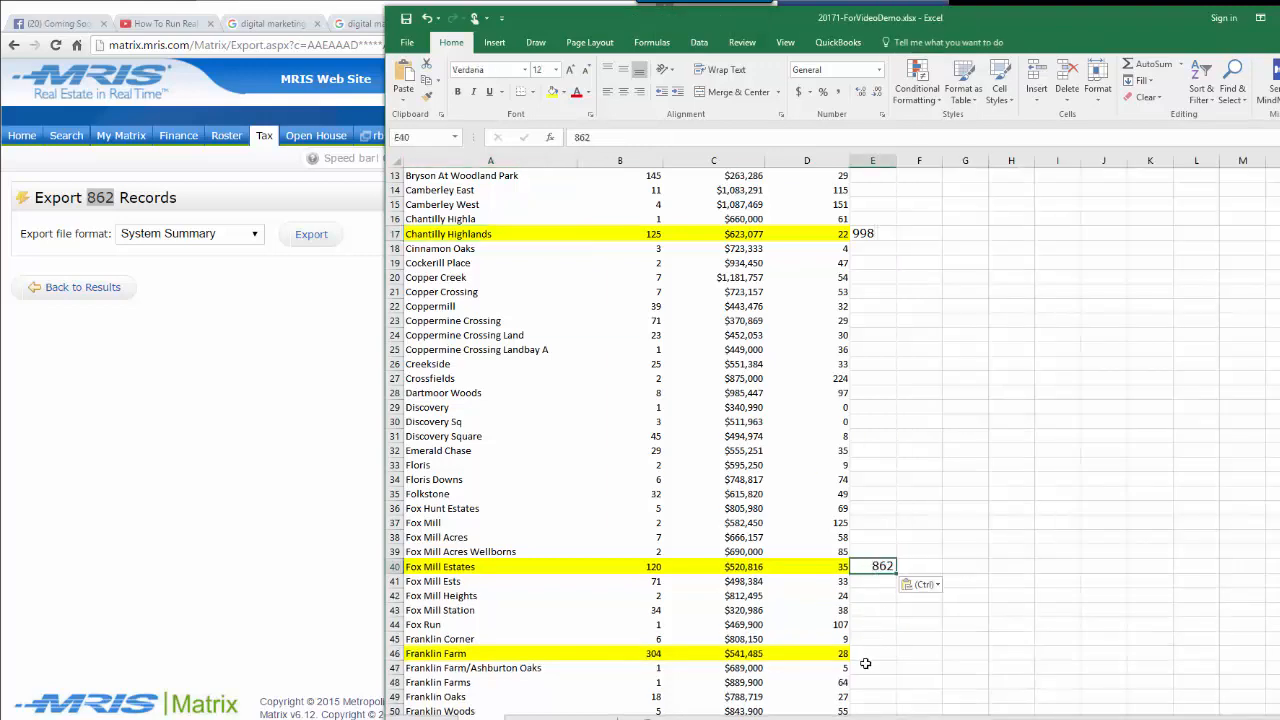
Search the Matrix tax records for Franklin Farm in ZIP code 20171 and paste its record count 1659 into cell E46
left_click(880, 651)
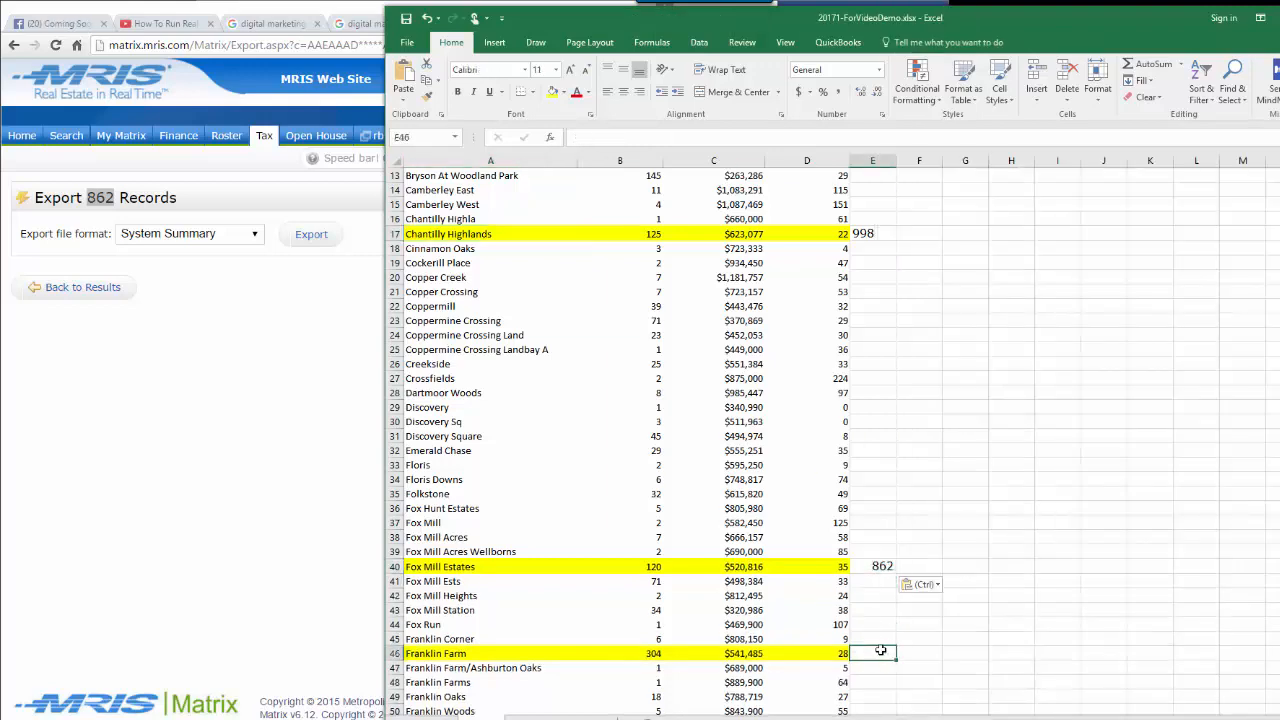
left_click(103, 290)
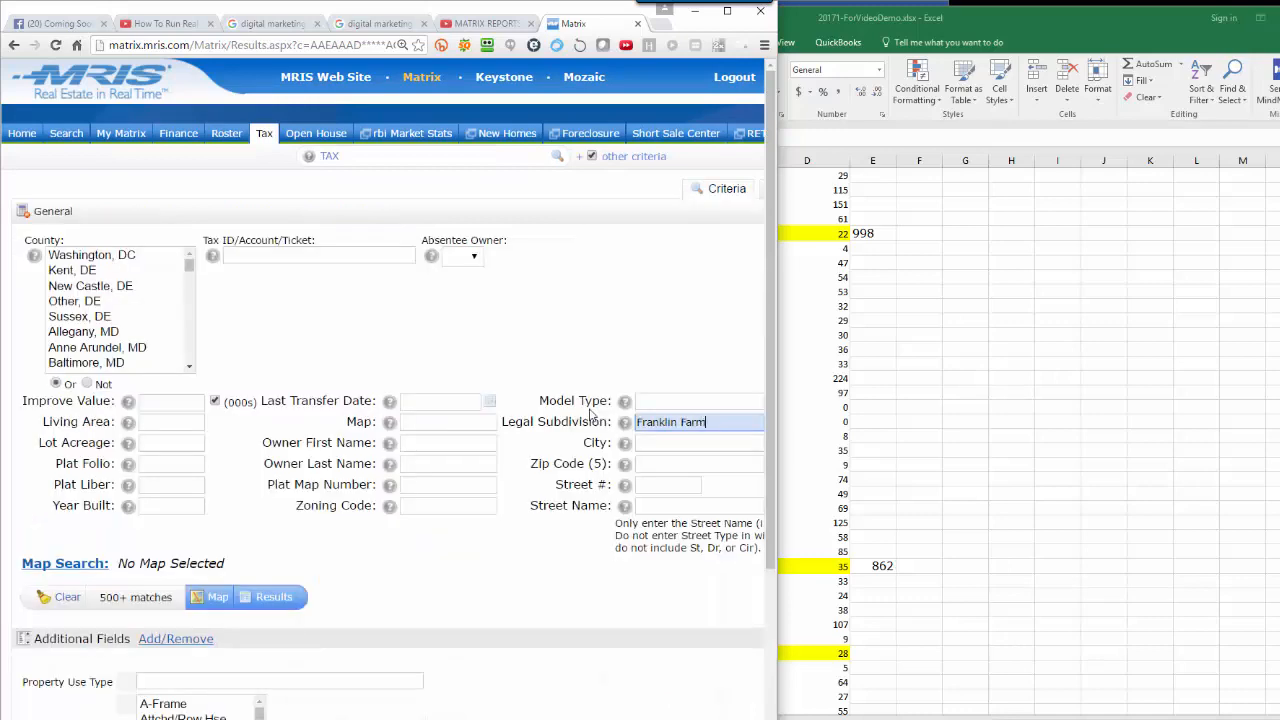
left_click(660, 466)
type("20171")
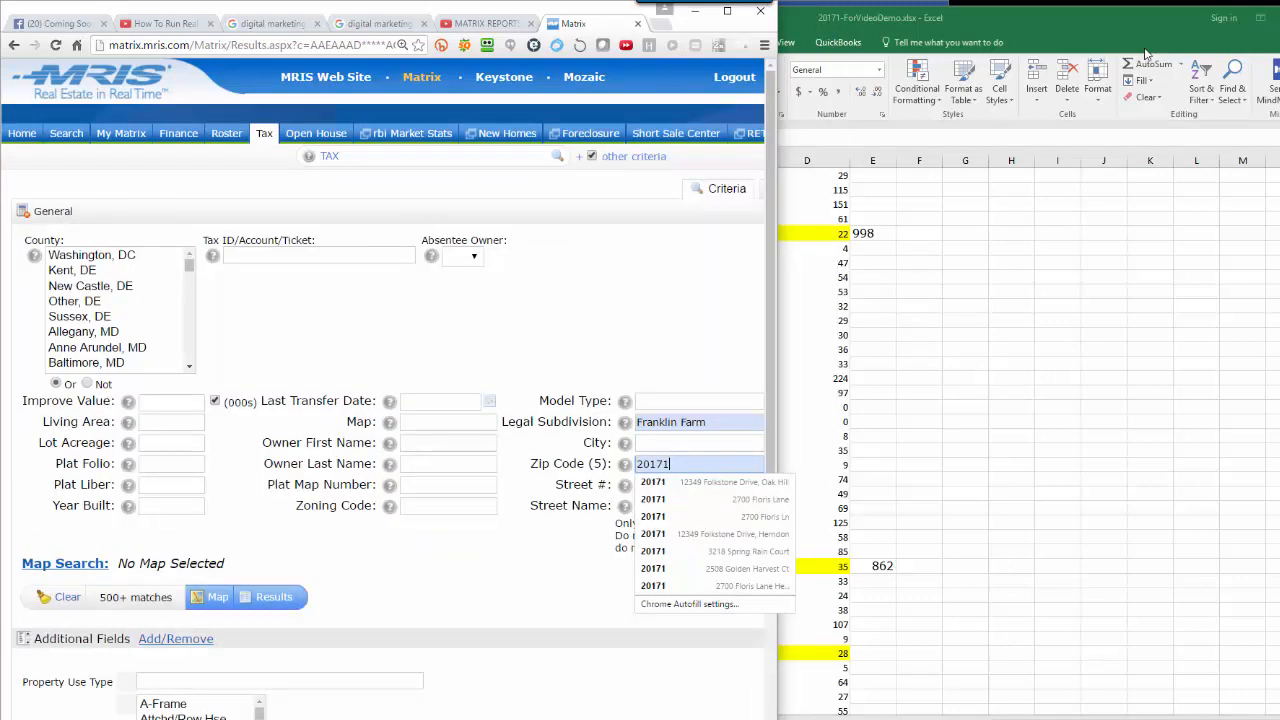
left_click(541, 585)
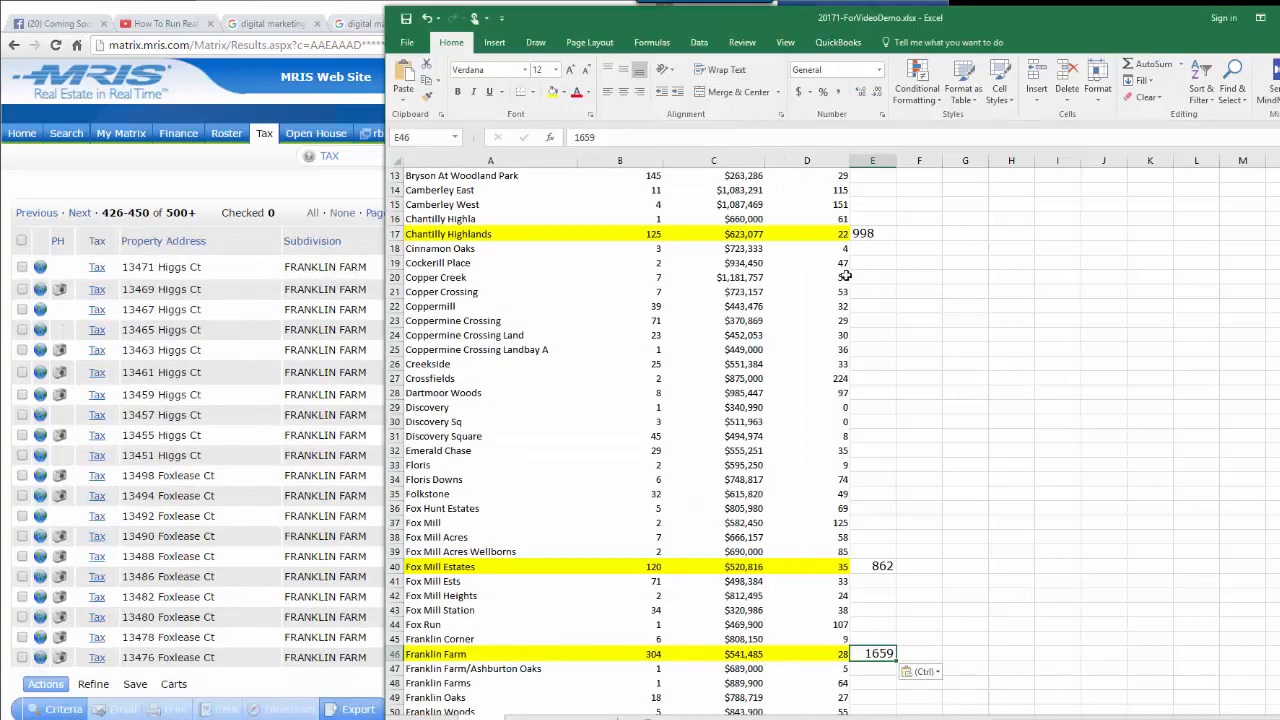
Enter a formula in F46 dividing Franklin Farm's sold count in column B by its total homes in E46
left_click(930, 653)
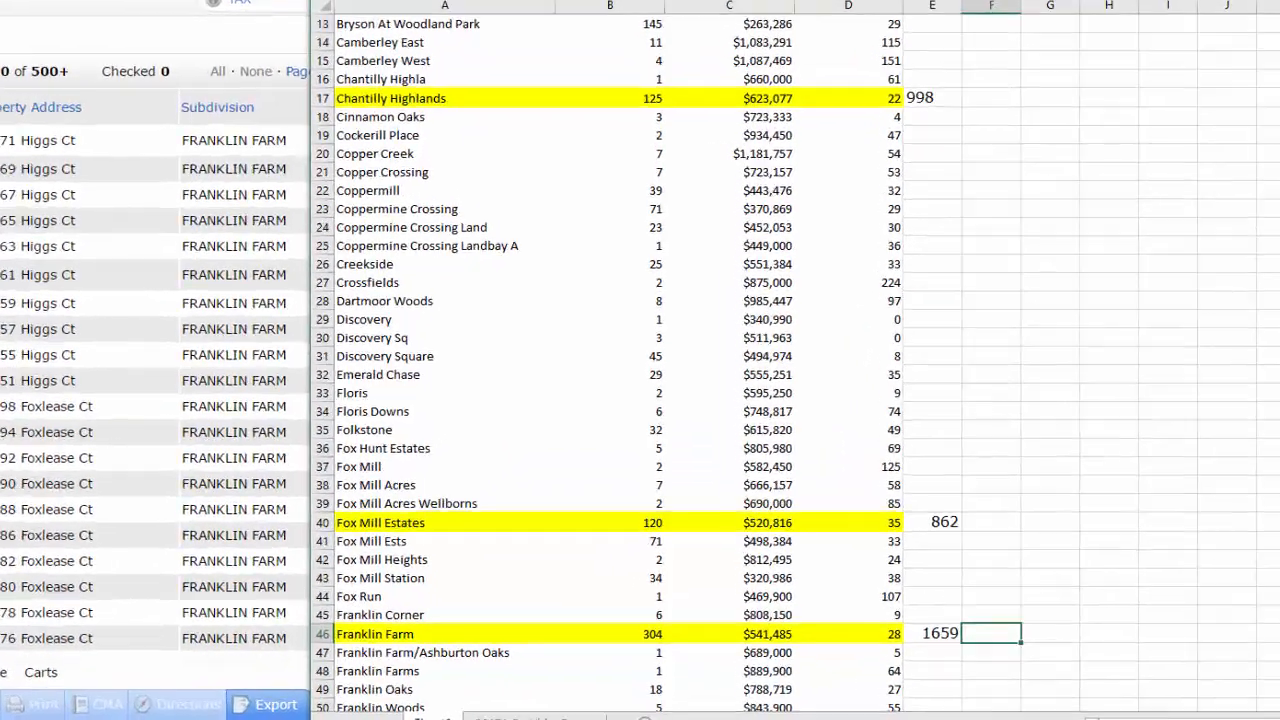
type("+")
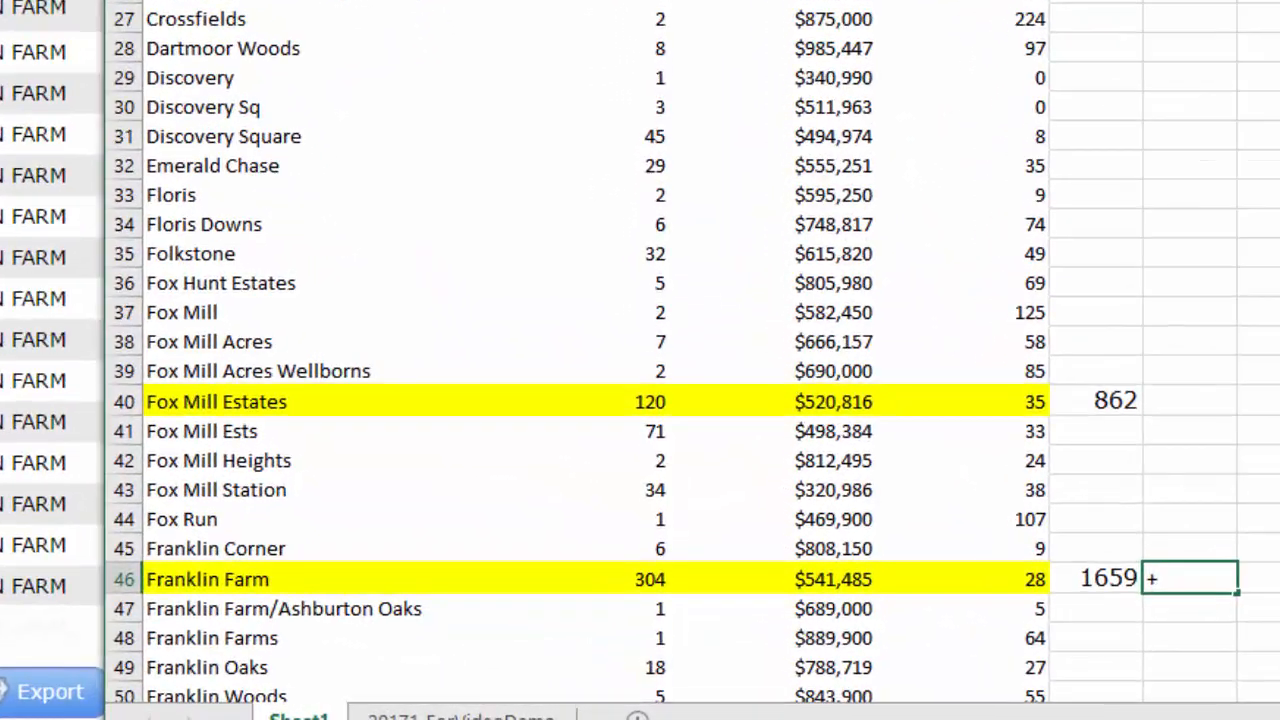
left_click(649, 634)
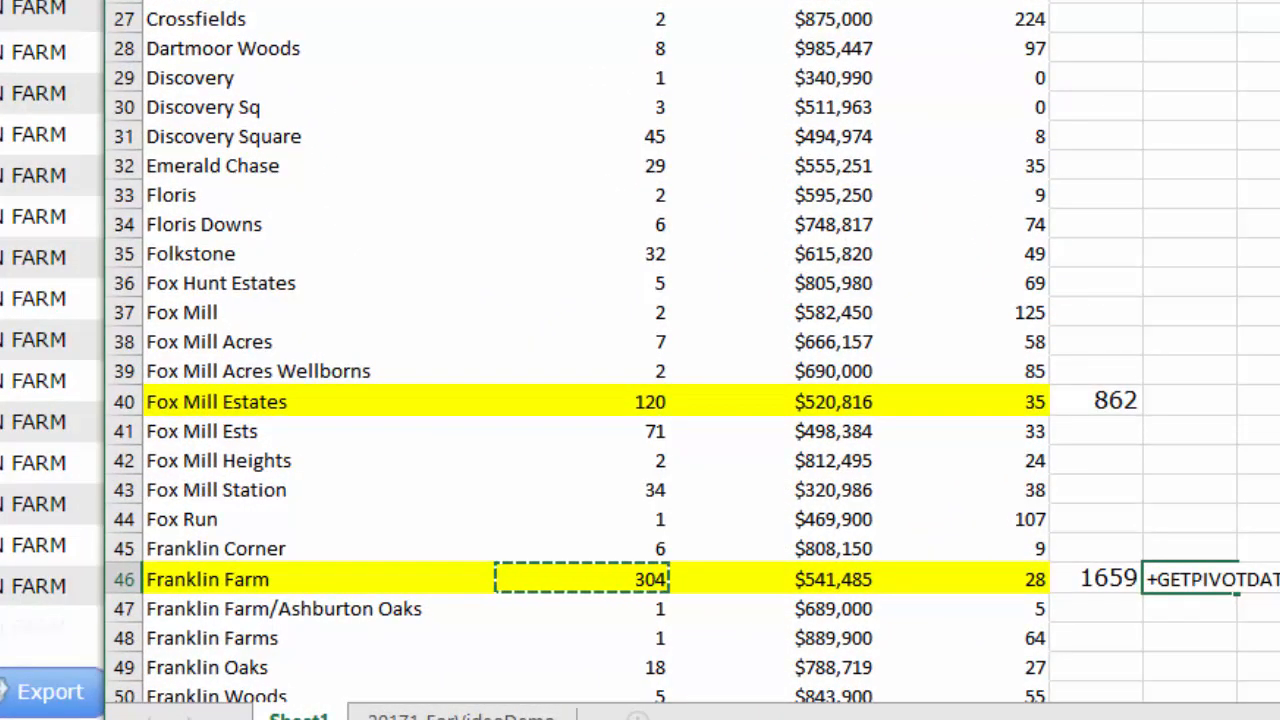
type("/")
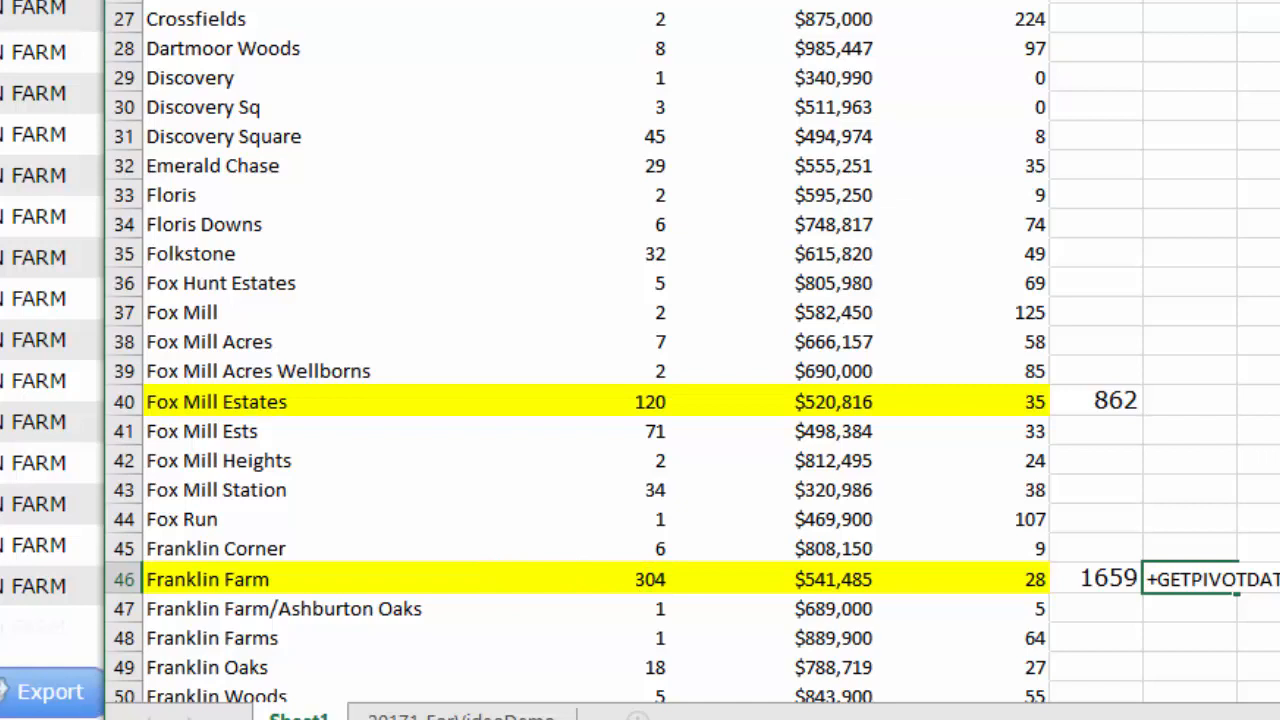
key("Left")
key("Return")
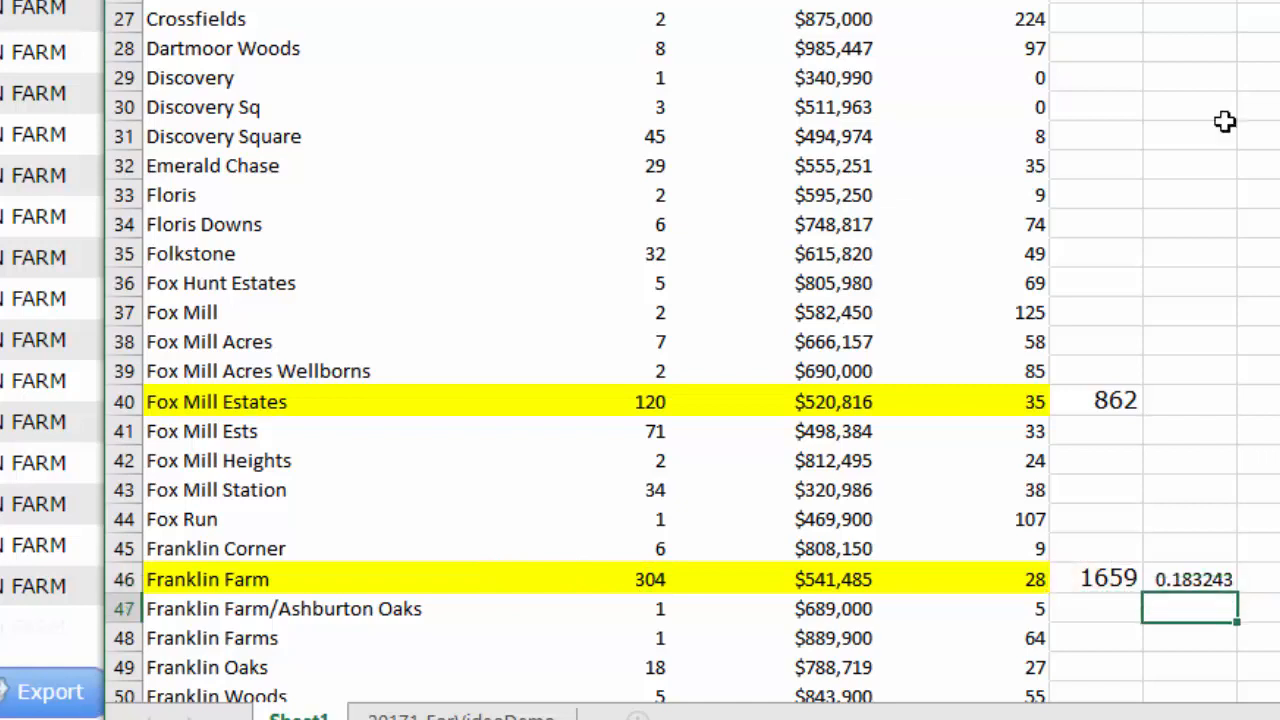
left_click(1190, 580)
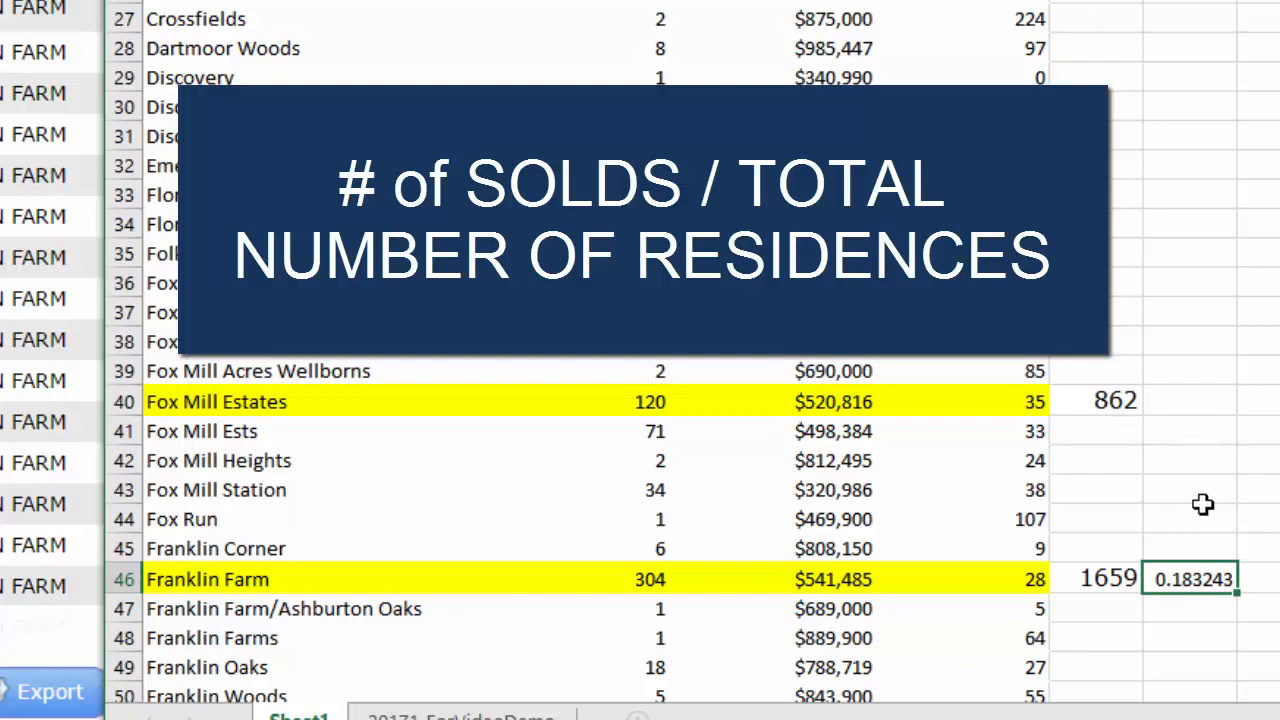
right_click(1195, 579)
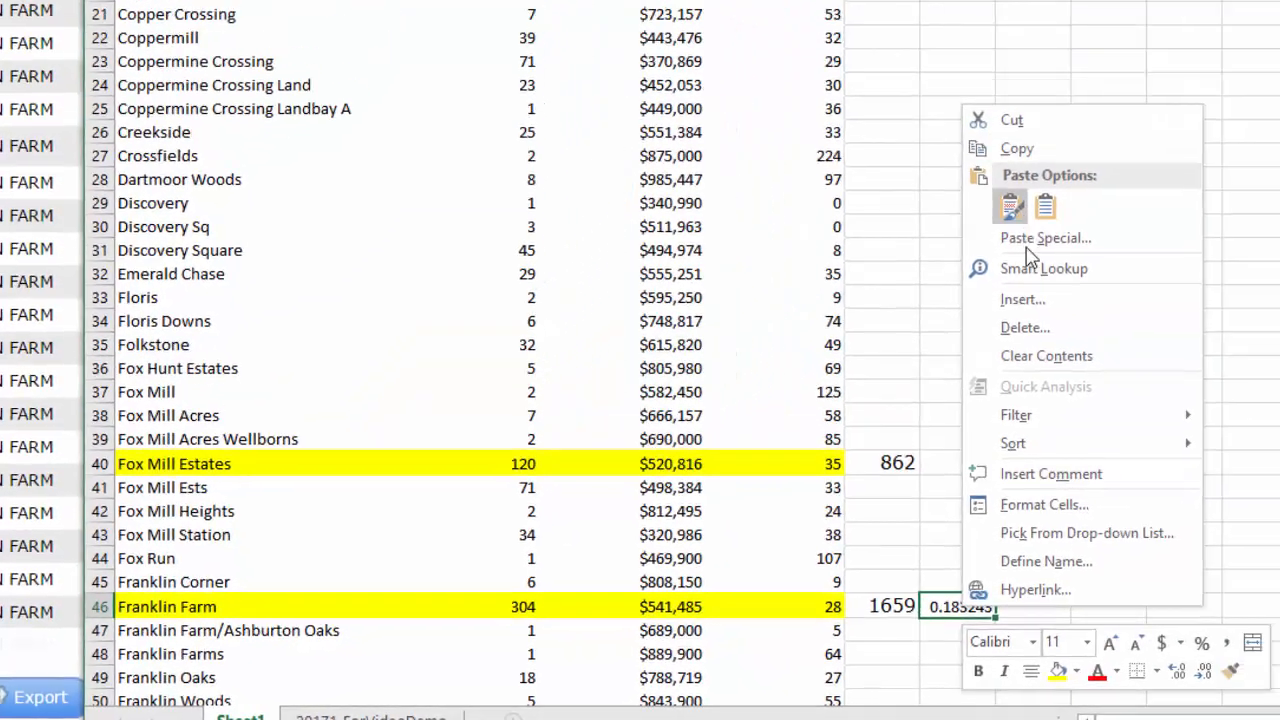
left_click(1264, 453)
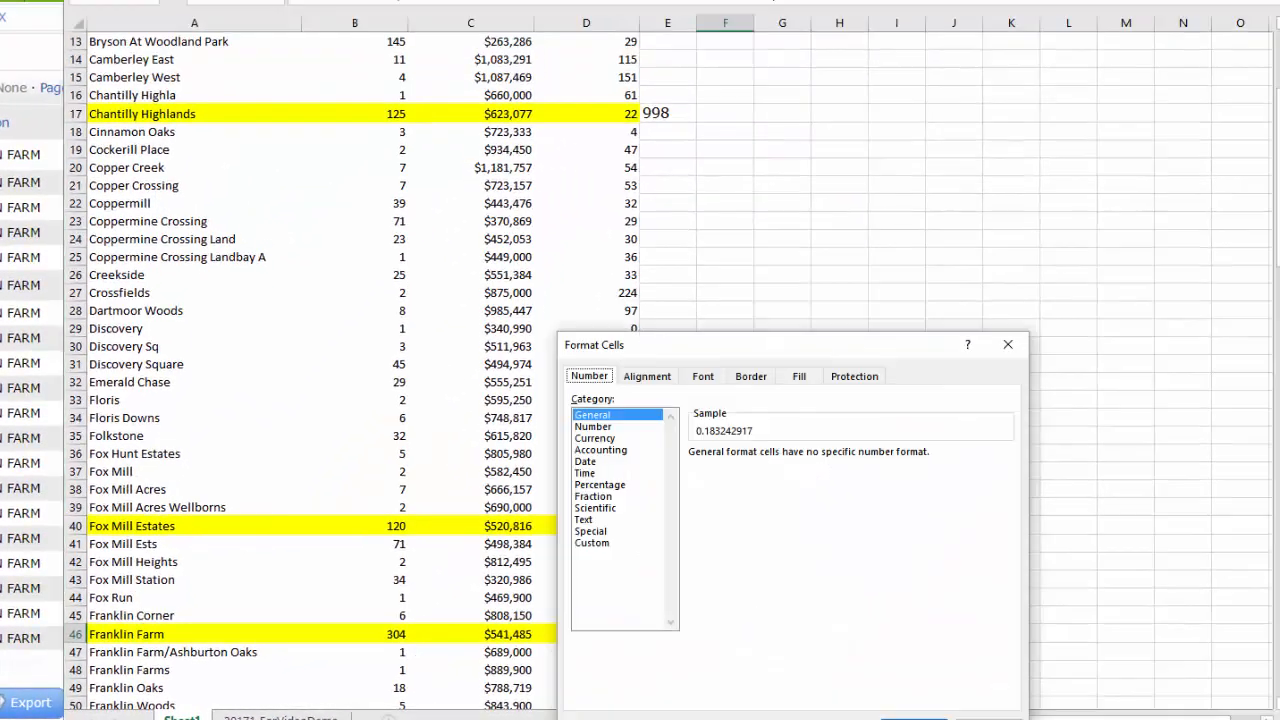
left_click(988, 719)
left_click(731, 43)
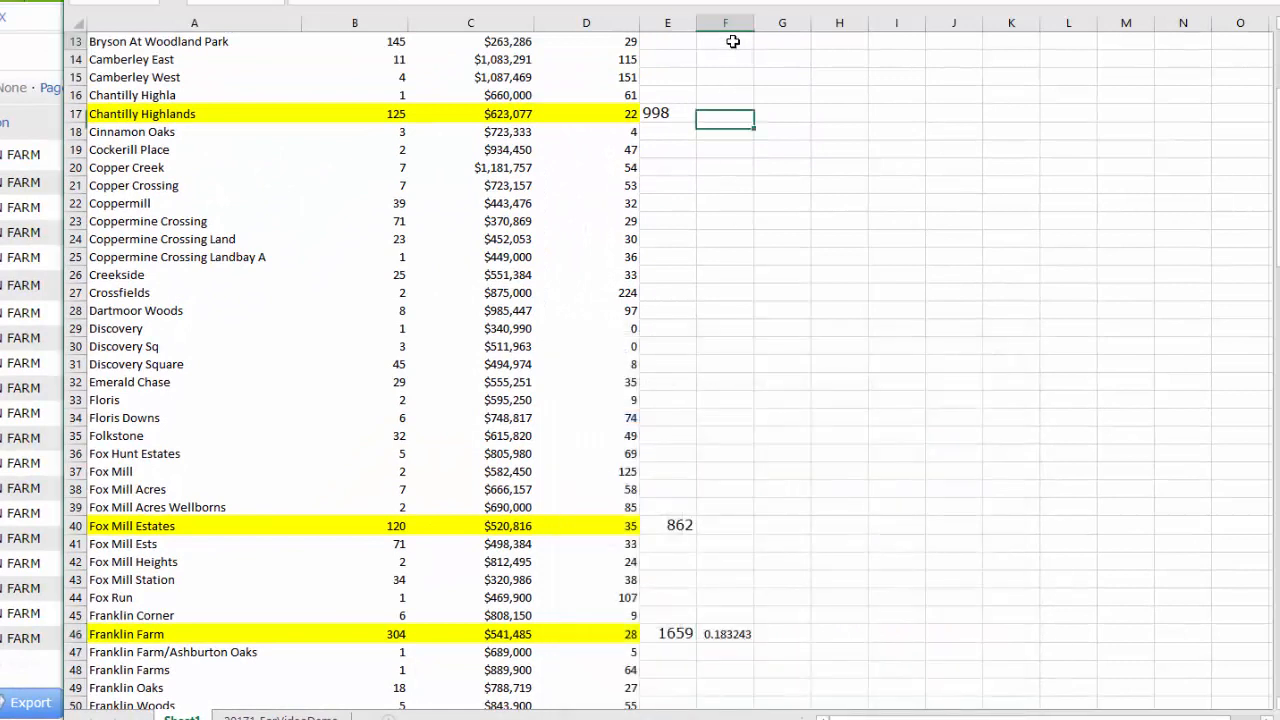
Format the whole of column F with the Percentage number format
left_click(726, 22)
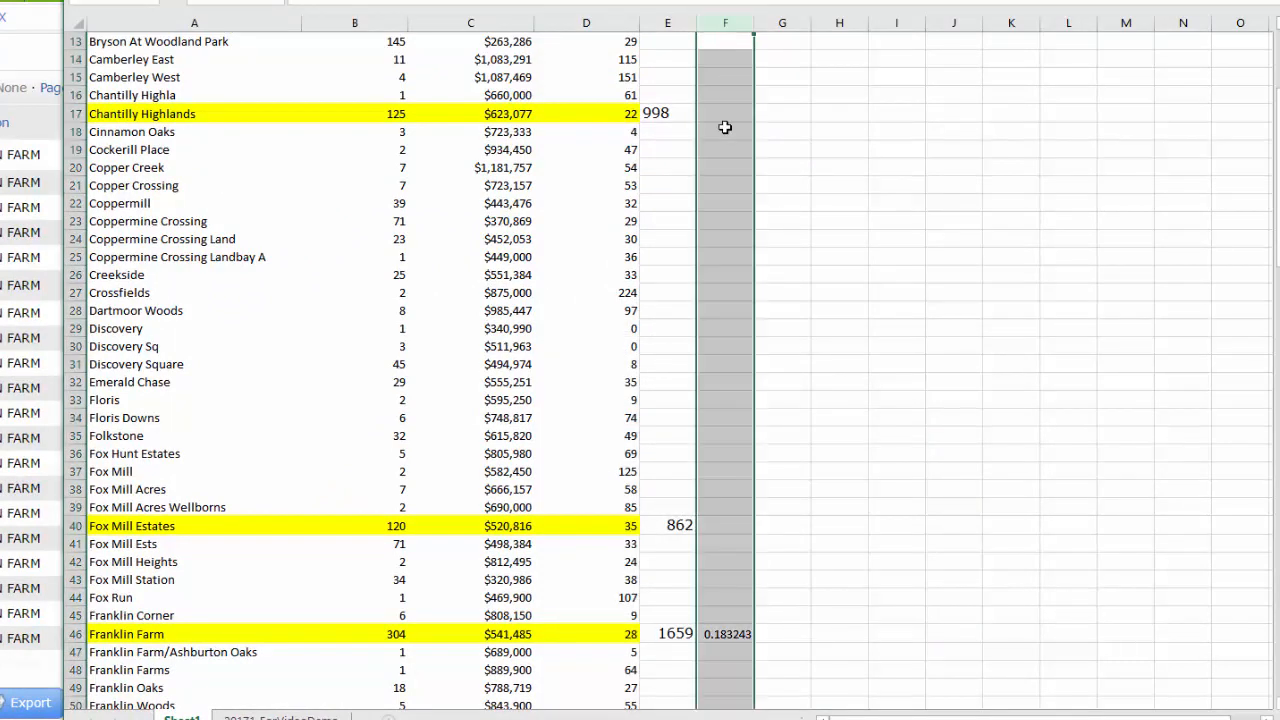
right_click(722, 175)
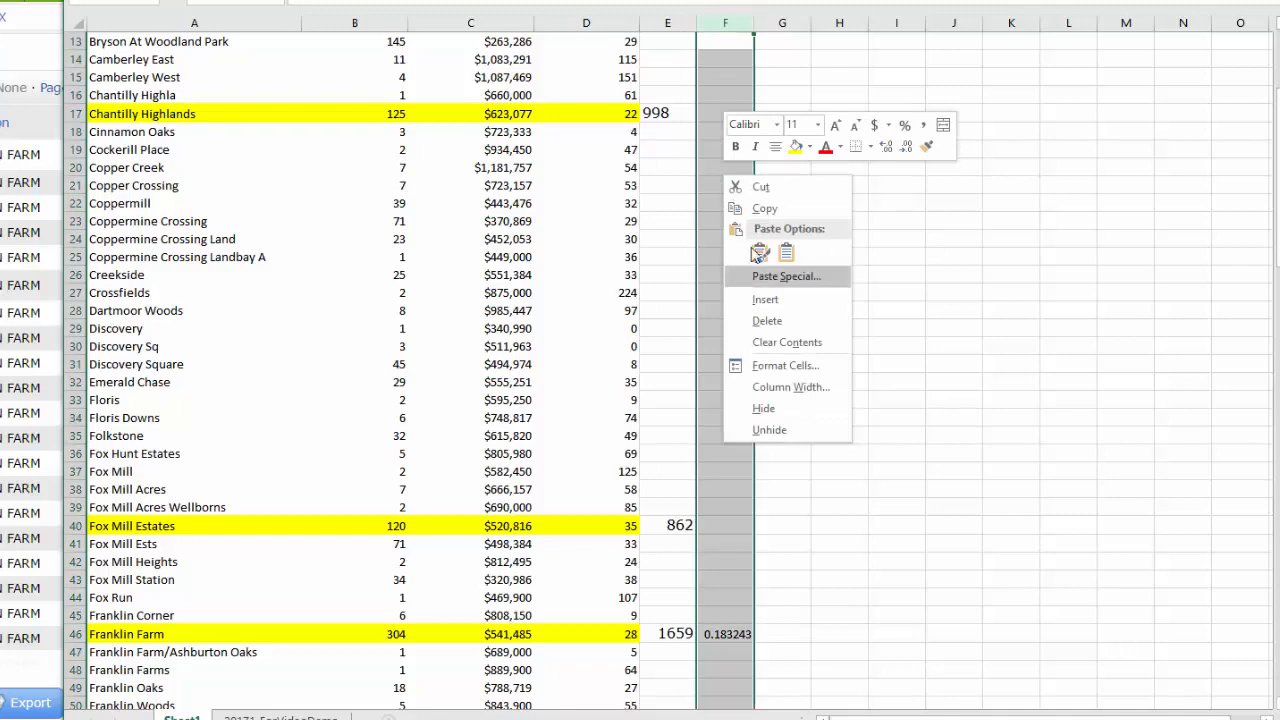
left_click(770, 366)
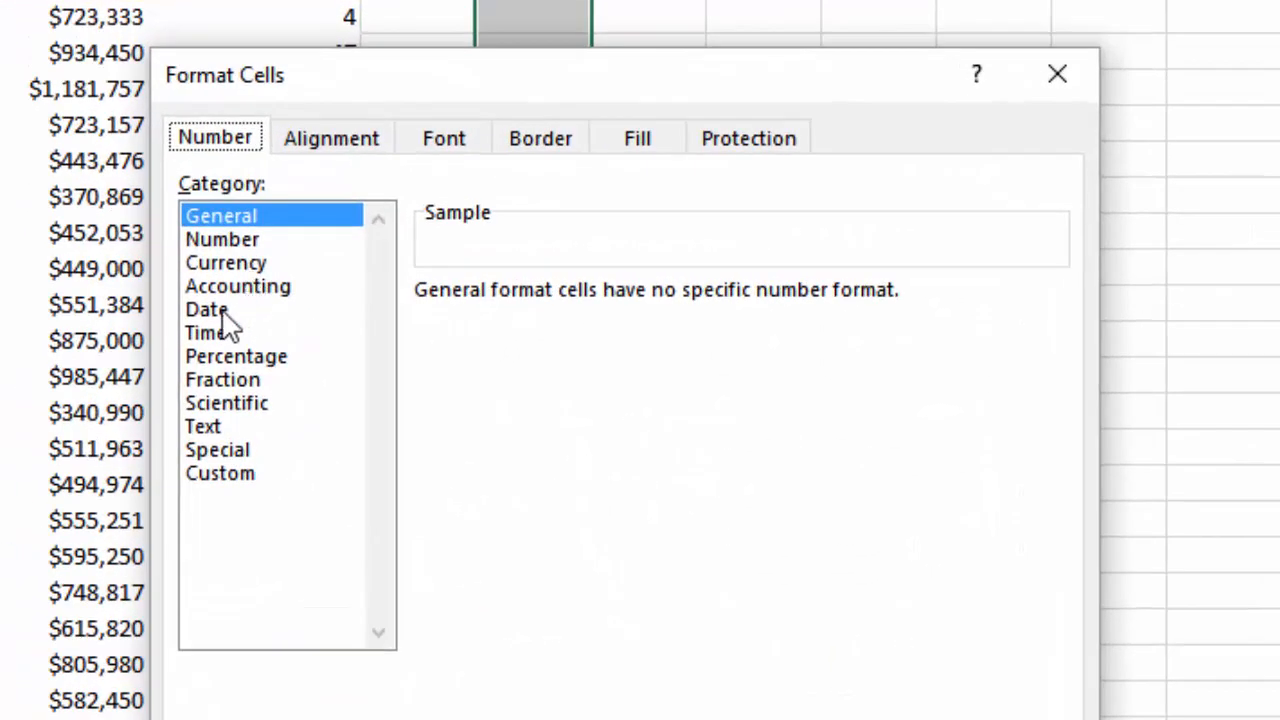
left_click(242, 362)
key("Return")
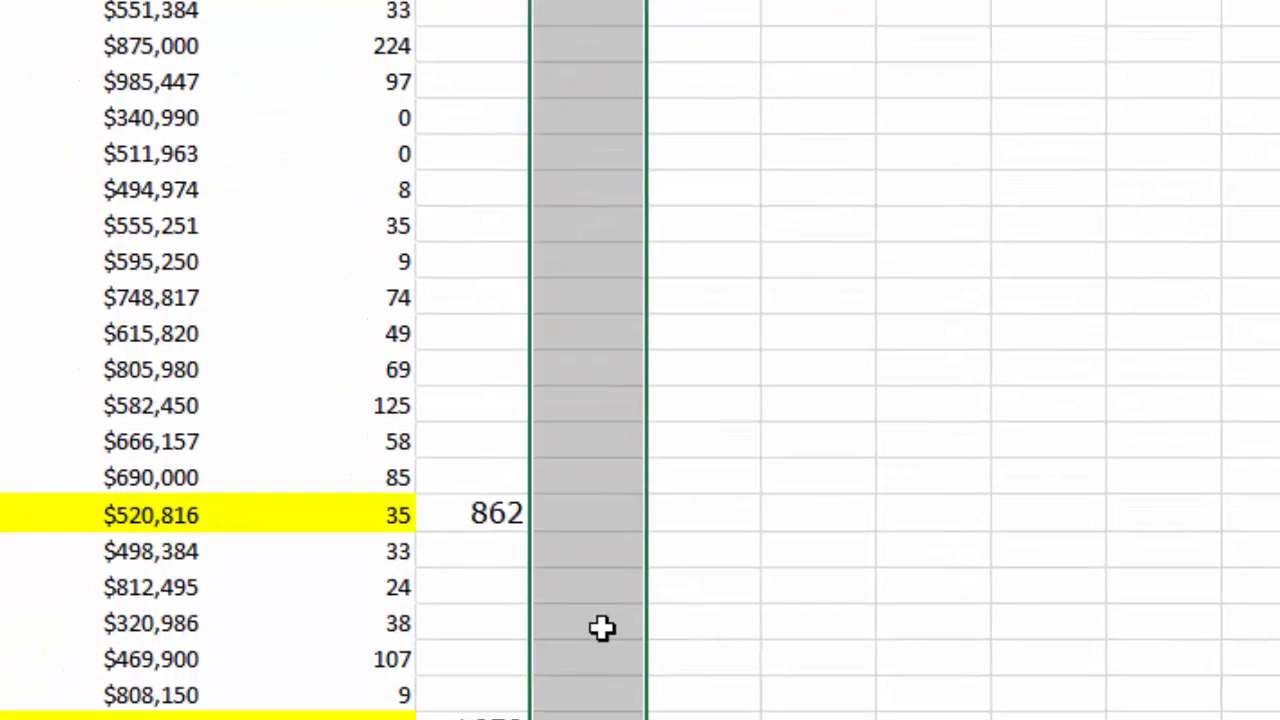
Enter a formula in F40 dividing the Fox Mill Estates sold count in B40 by its total homes in E40
left_click(597, 520)
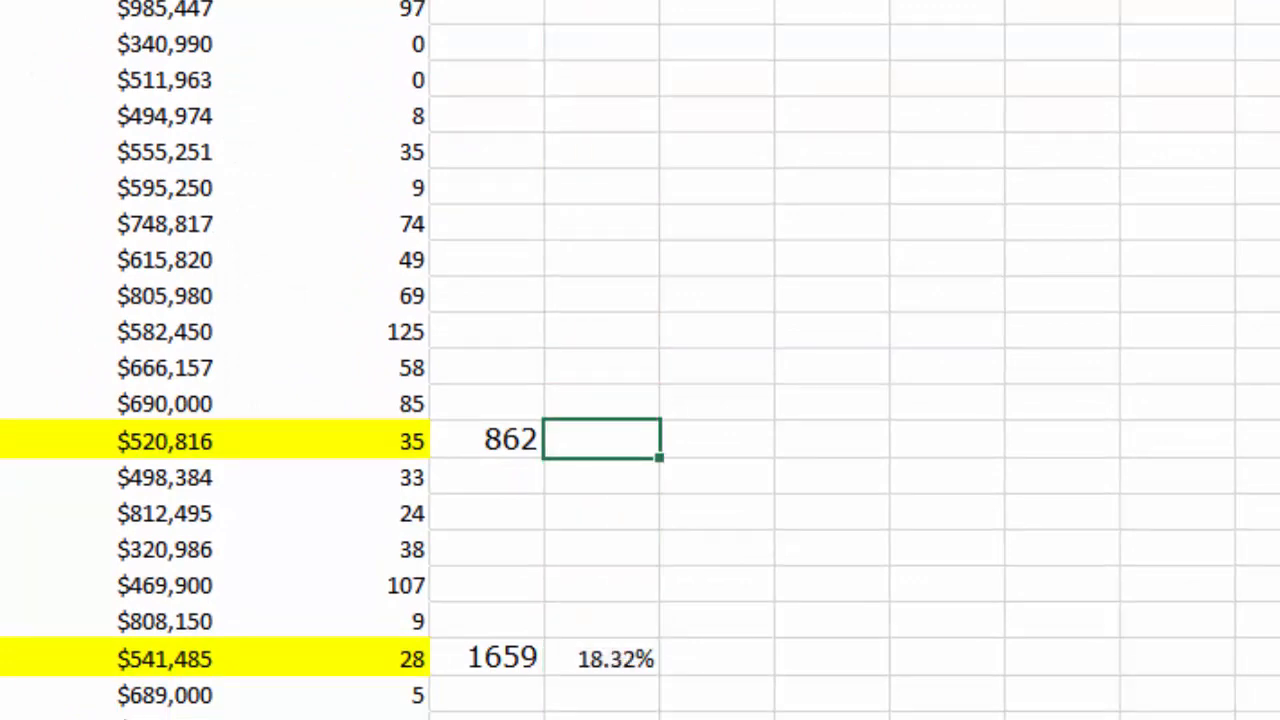
type("+")
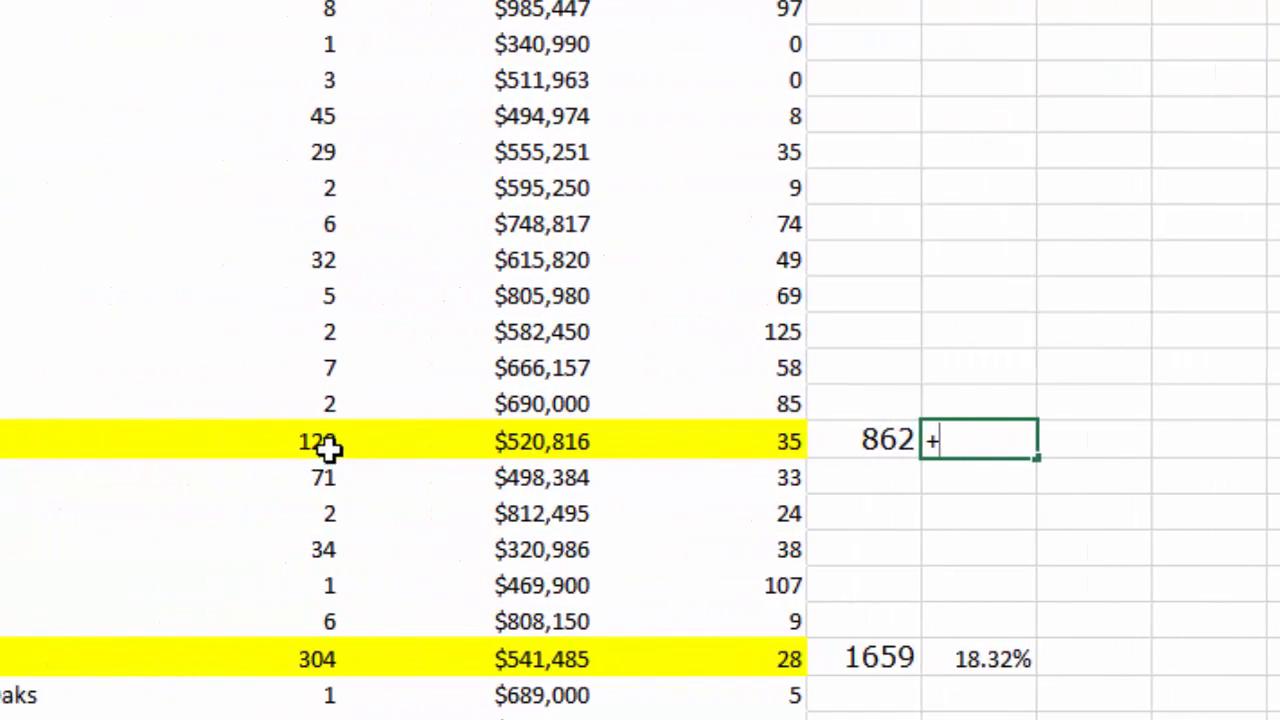
left_click(325, 443)
type("/")
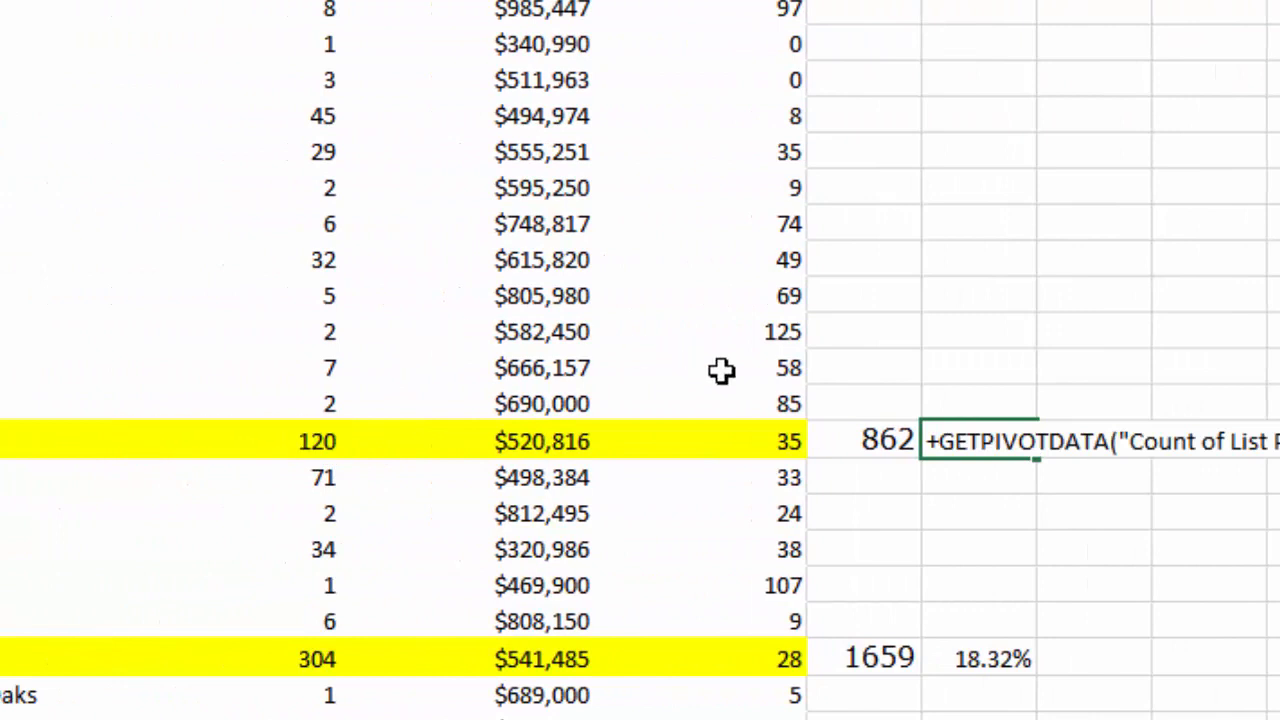
left_click(897, 432)
key("Return")
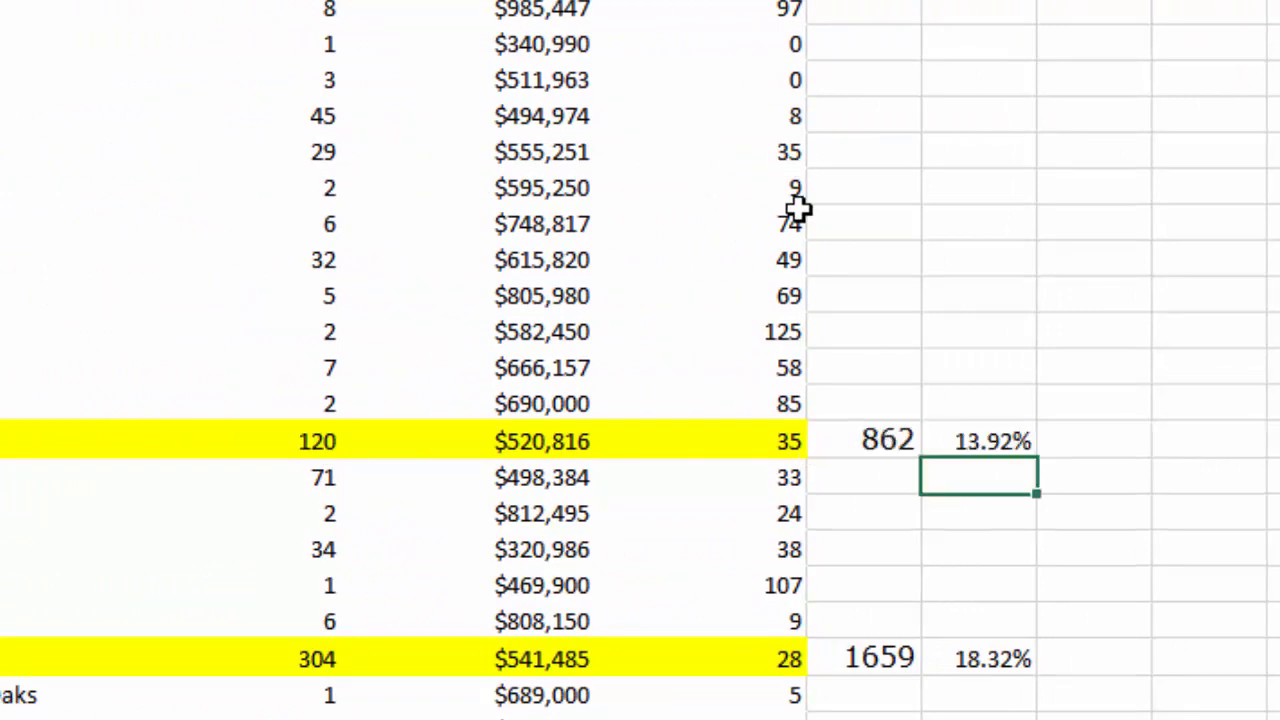
Try to reuse the Fox Mill Estates formula by copying F40 to F17 in the Chantilly Highlands row
scroll(800, 209, "up", 1)
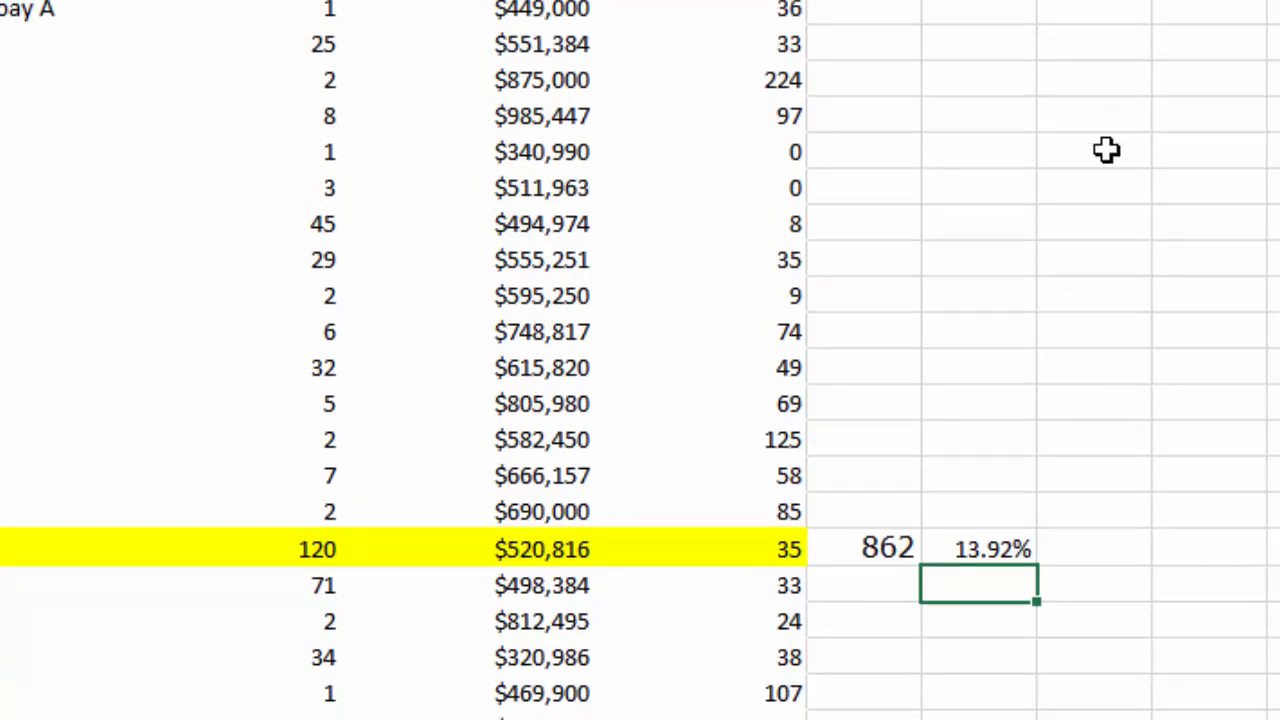
scroll(1110, 326, "down", 2)
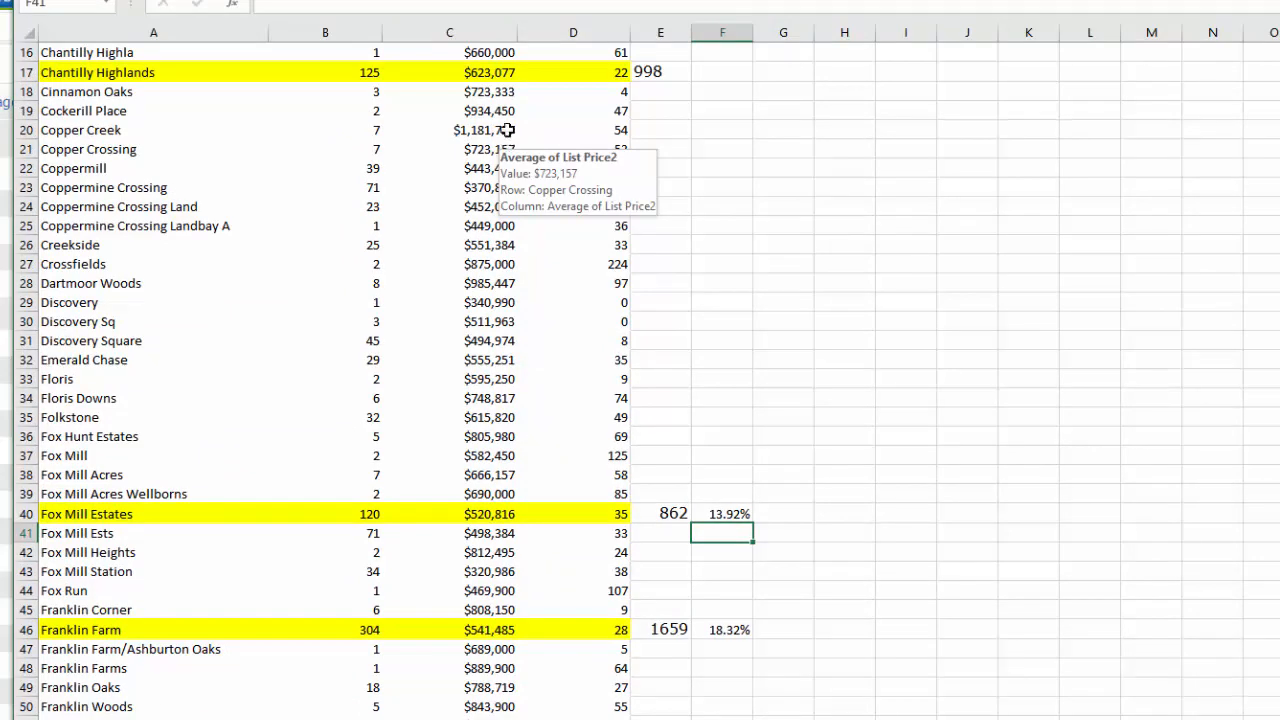
scroll(826, 274, "up", 2)
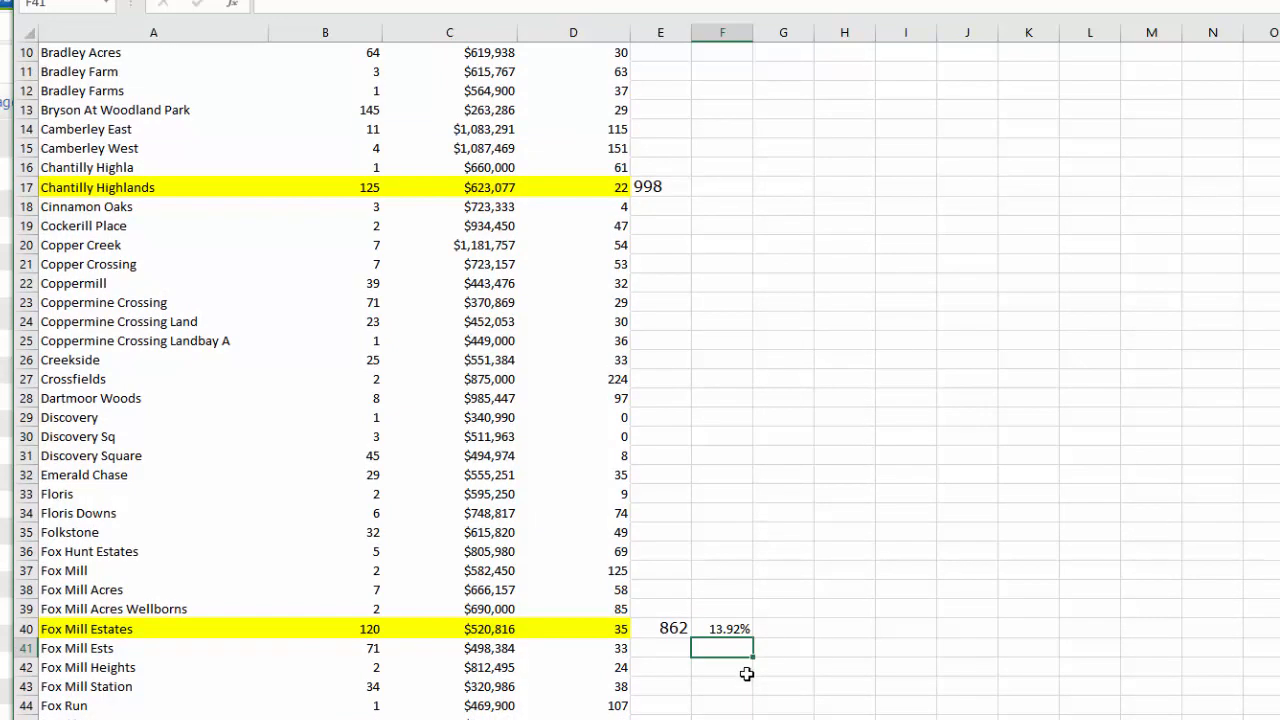
left_click(735, 628)
key("ctrl+c")
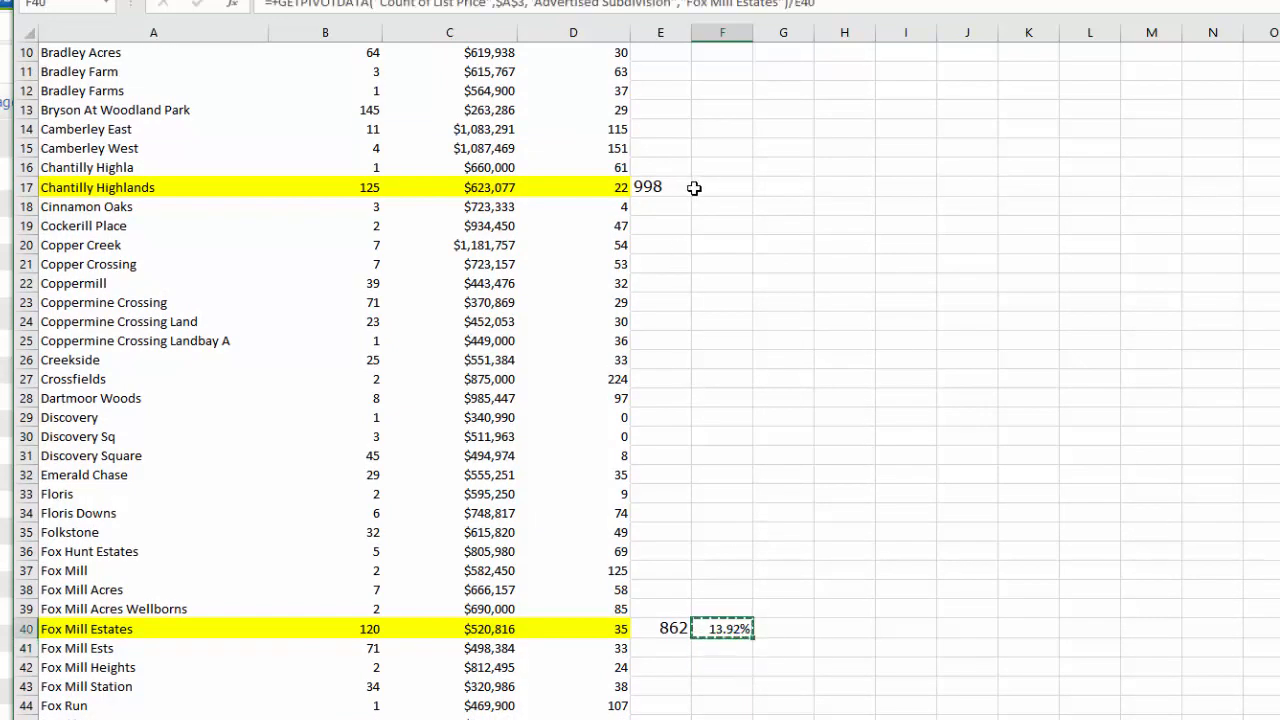
left_click(694, 188)
key("ctrl+v")
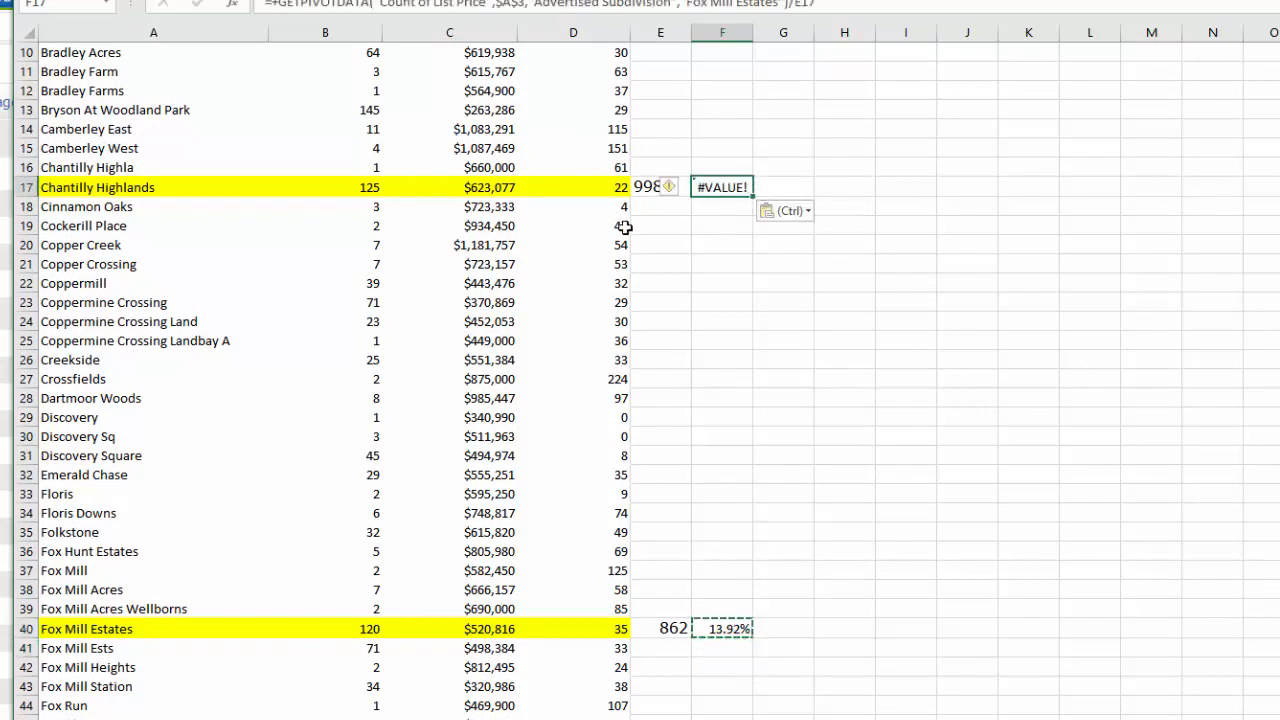
Replace the formula in F17 with one dividing the Chantilly Highlands sold count in B17 by its total homes in E17
left_click(778, 229)
left_click(737, 187)
type("+")
left_click(360, 187)
type("/")
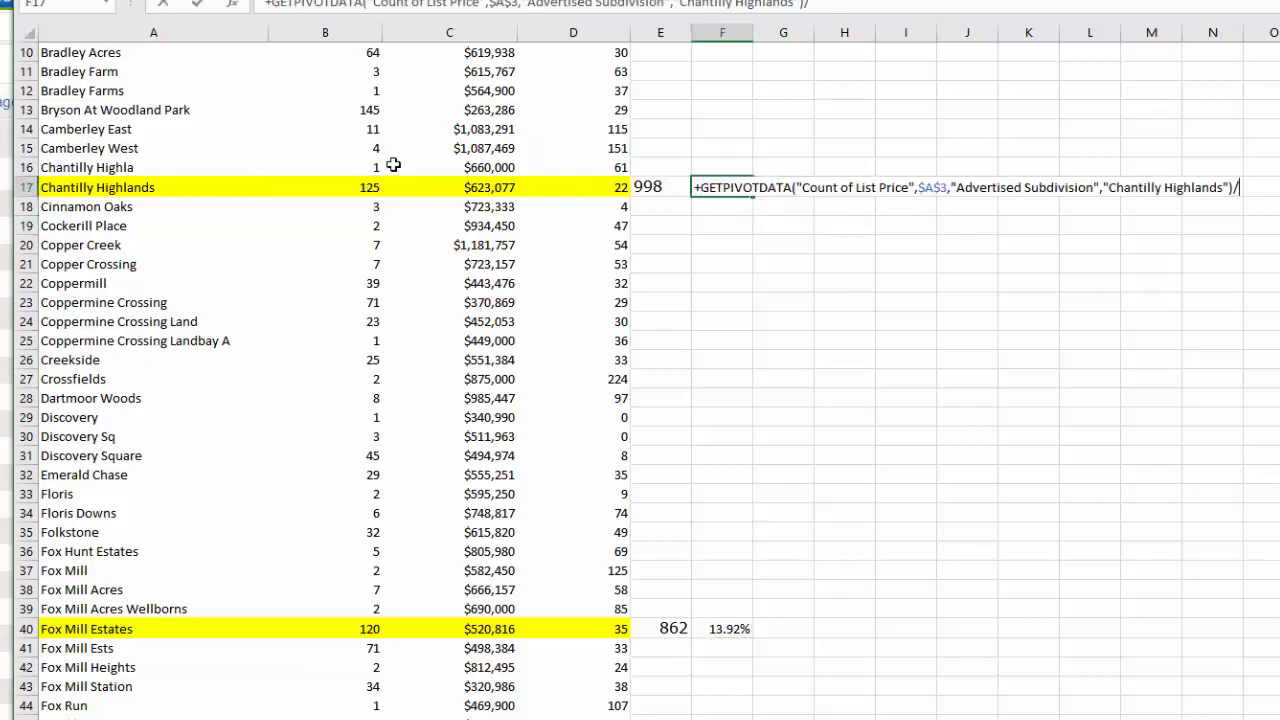
left_click(664, 186)
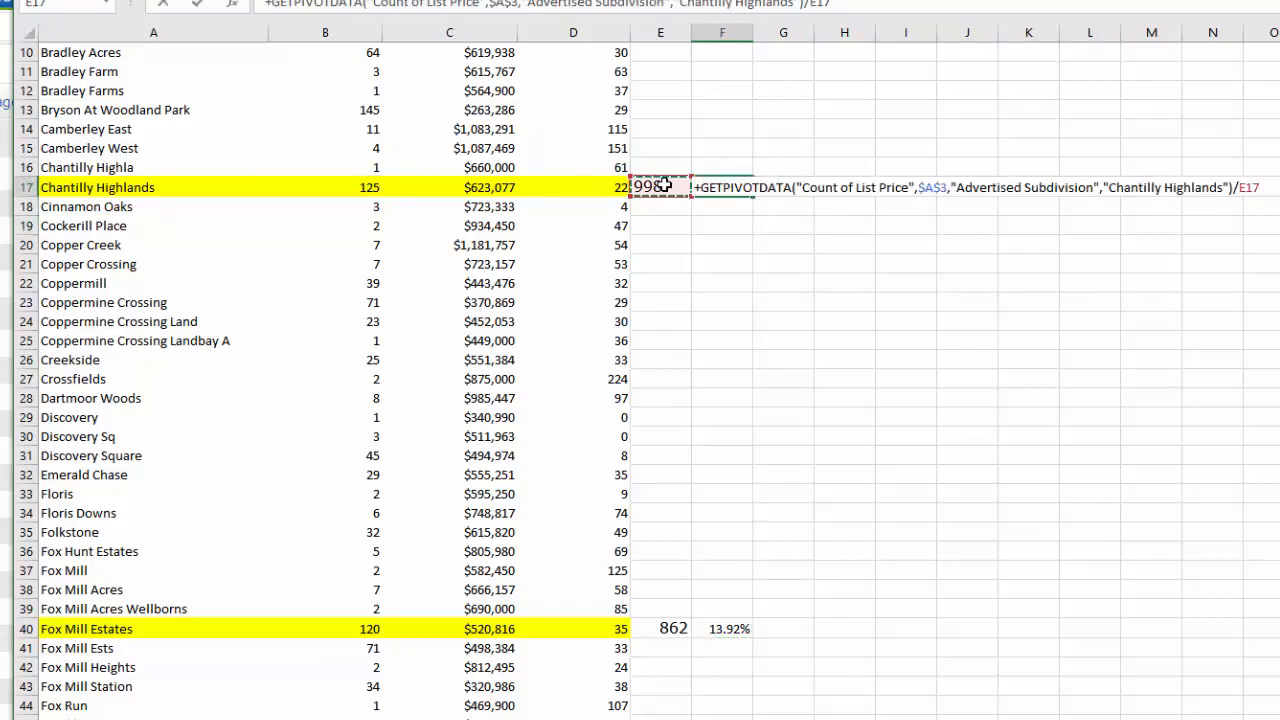
key("Return")
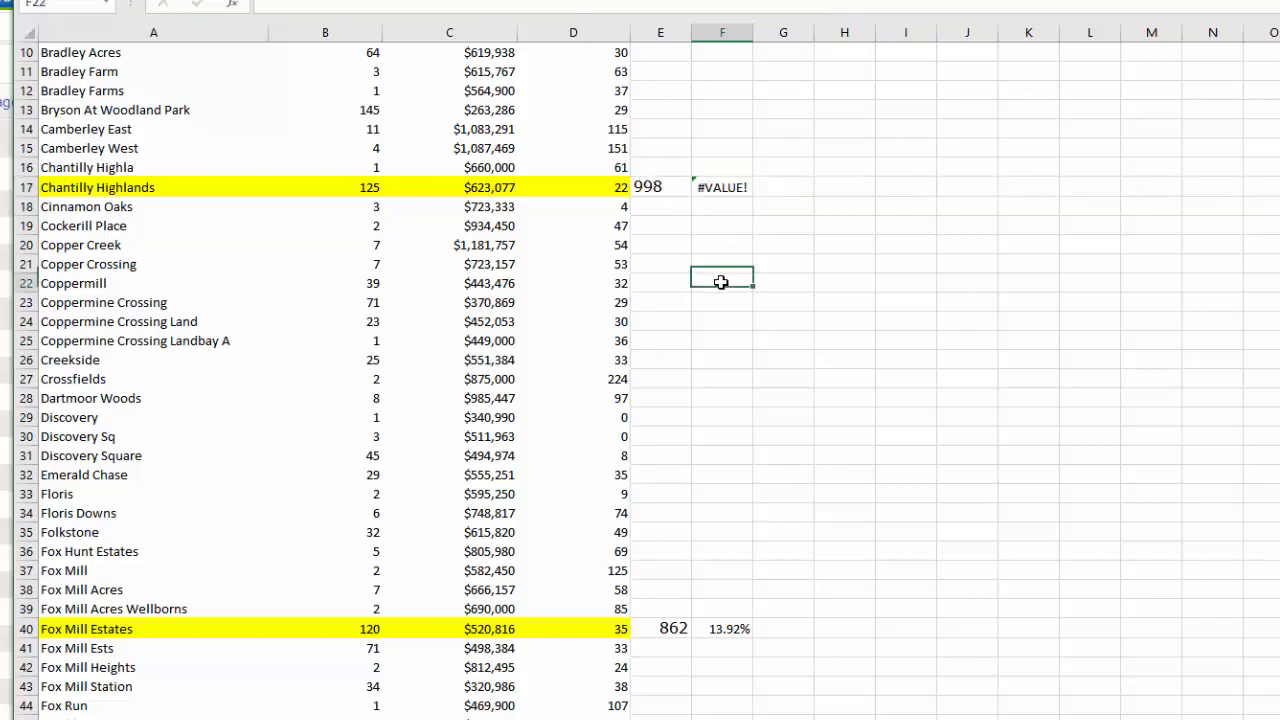
Format the whole of column E with the Number format and 0 decimal places
left_click(666, 187)
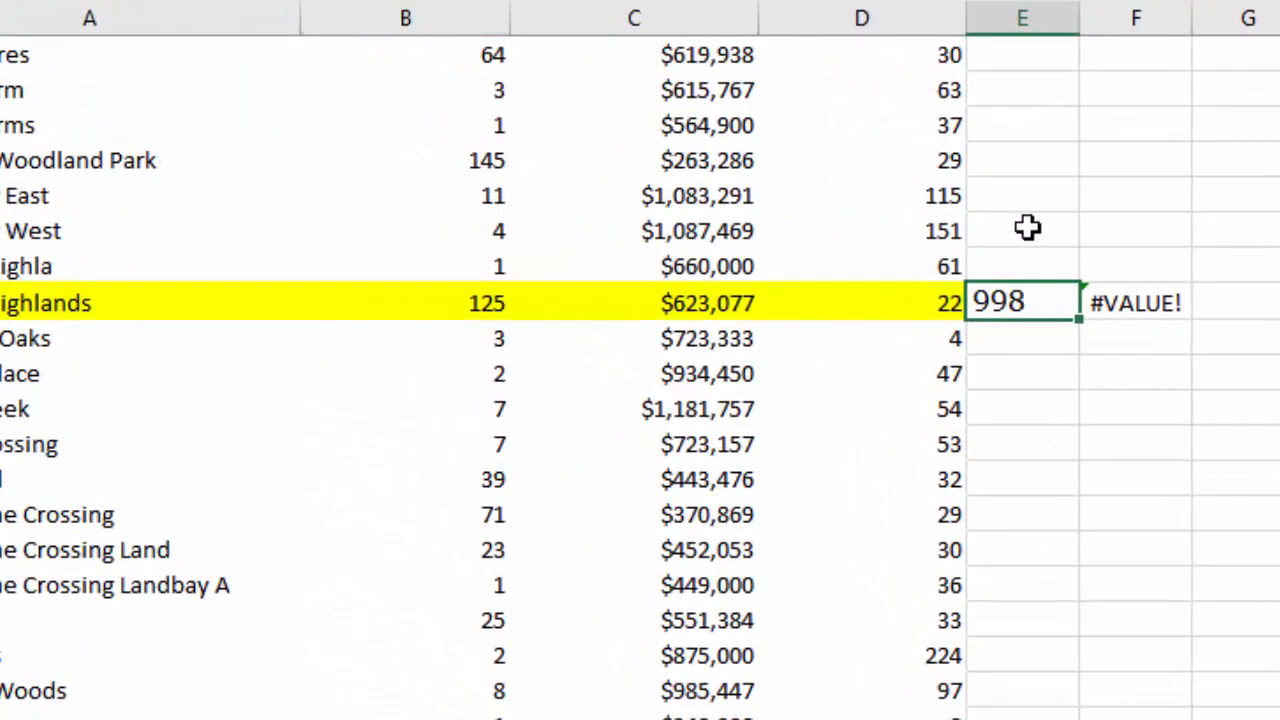
left_click(1015, 17)
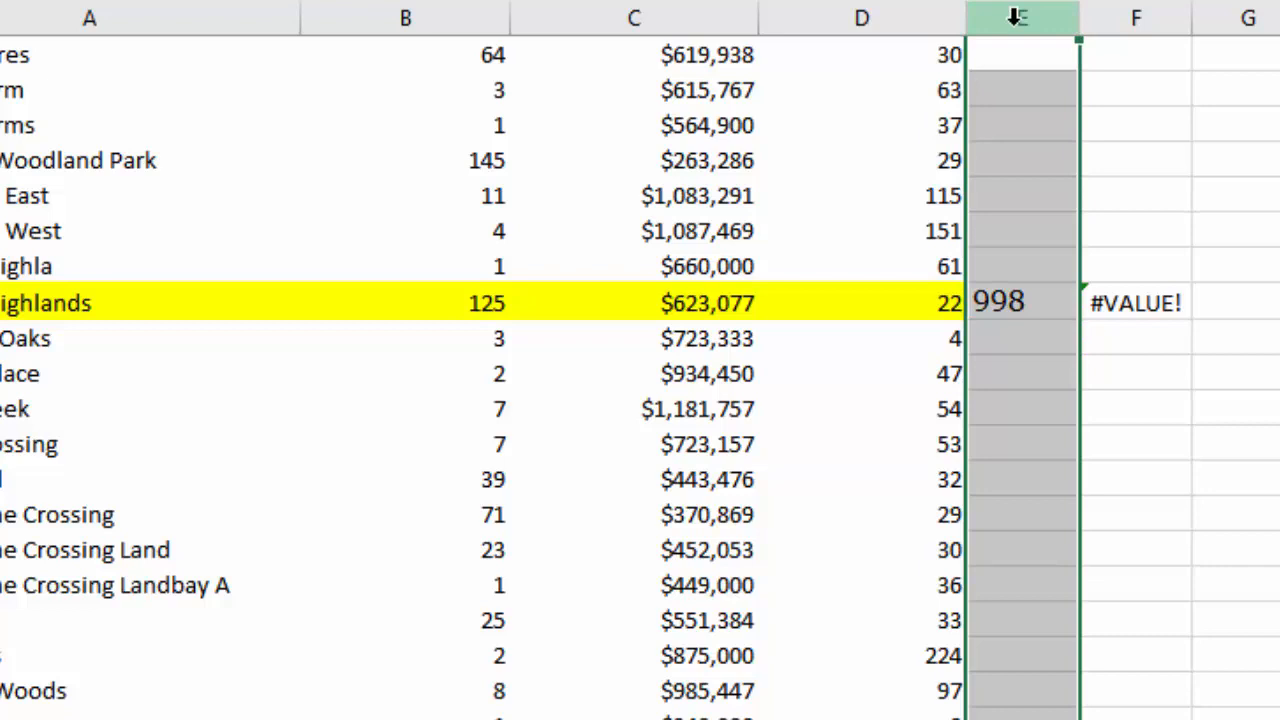
right_click(1017, 514)
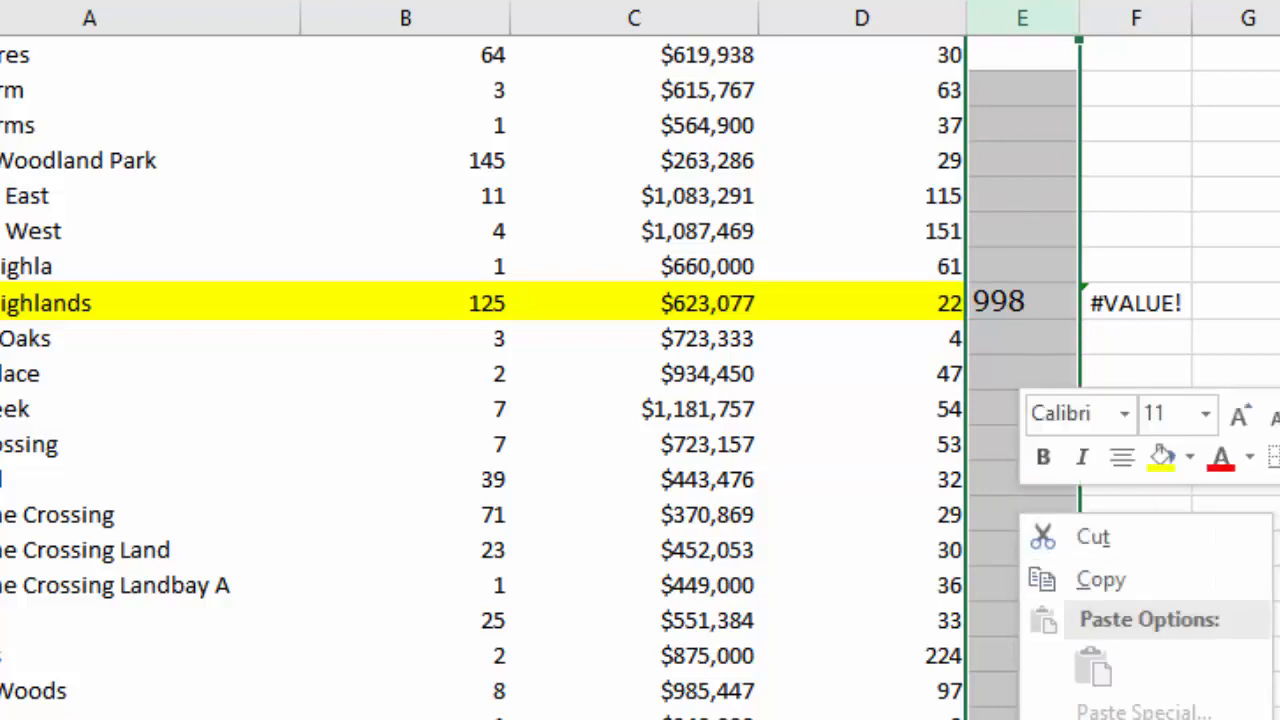
left_click(1130, 719)
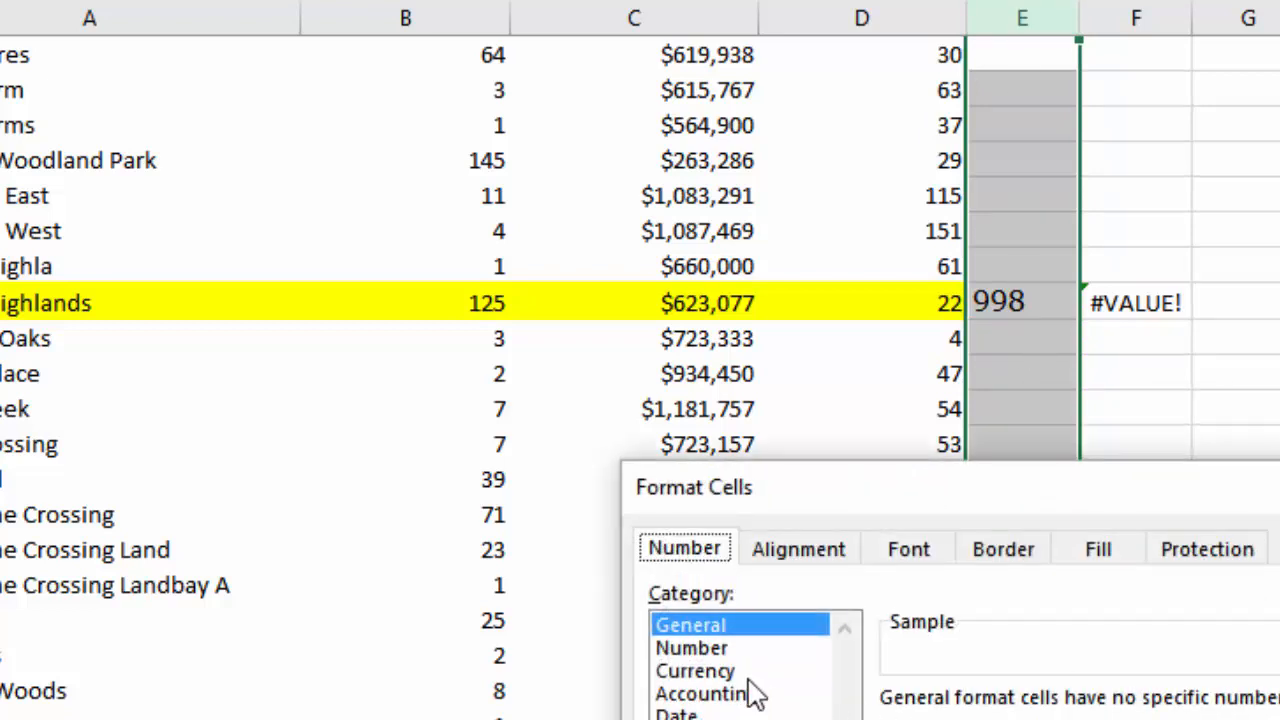
left_click(712, 648)
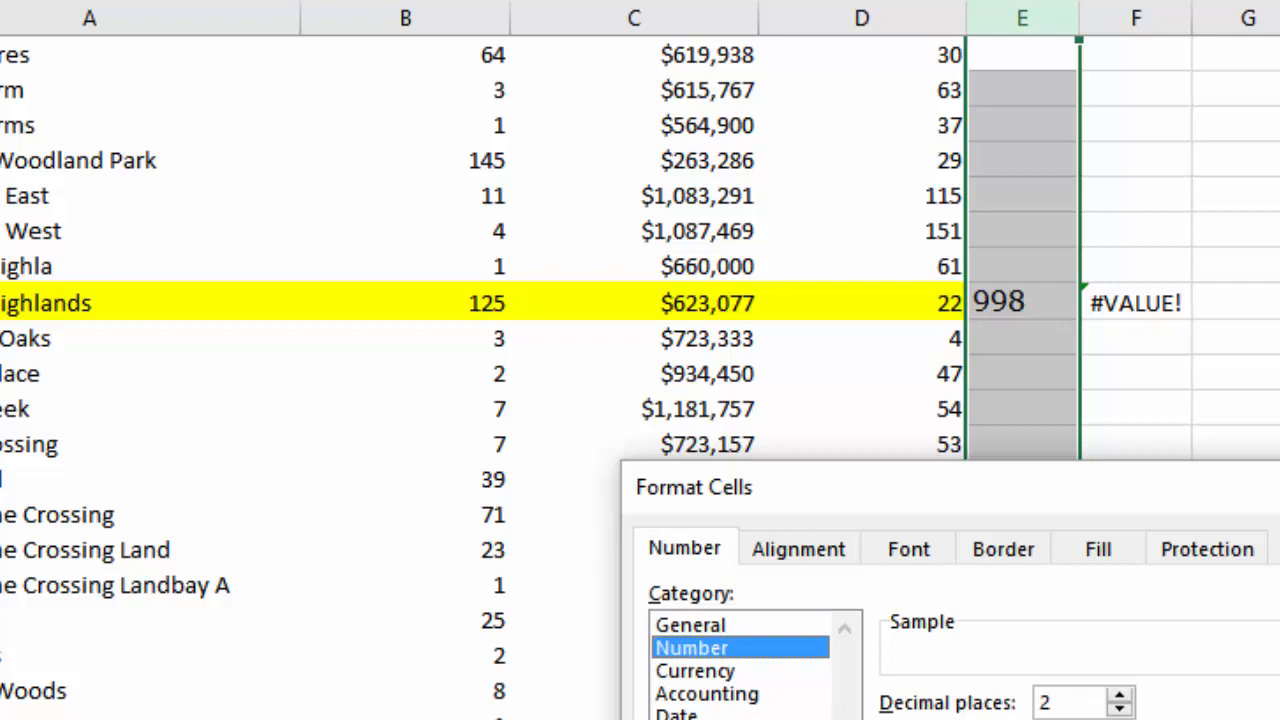
left_click(1119, 709)
key("Return")
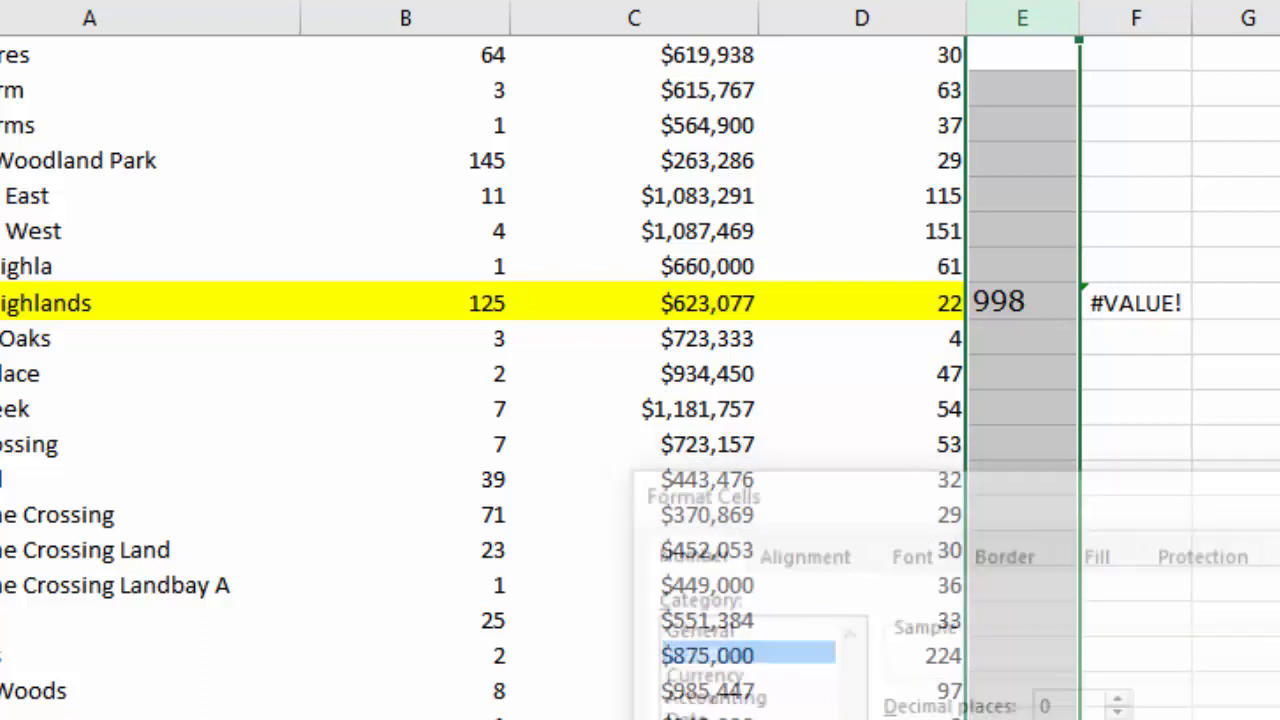
Re-enter 998 as the Chantilly Highlands total homes in E17, and select the Franklin Farm percentage in F46 for review
left_click(1006, 309)
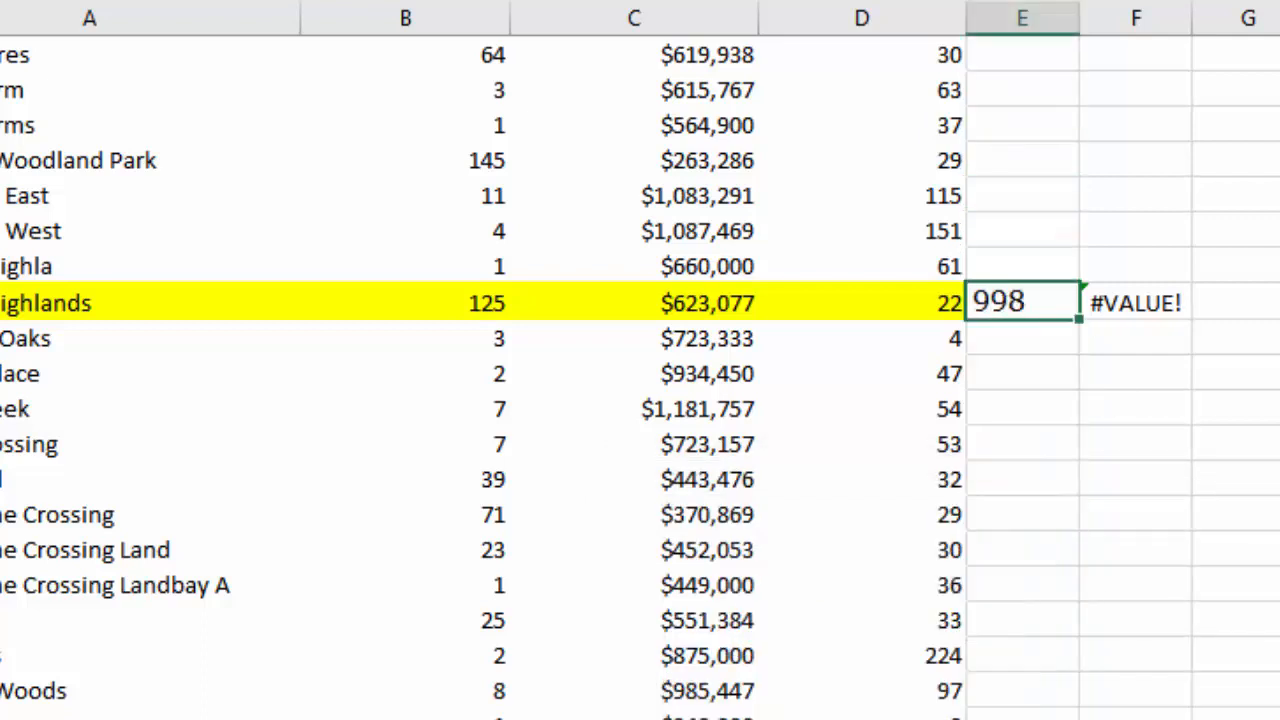
key("Return")
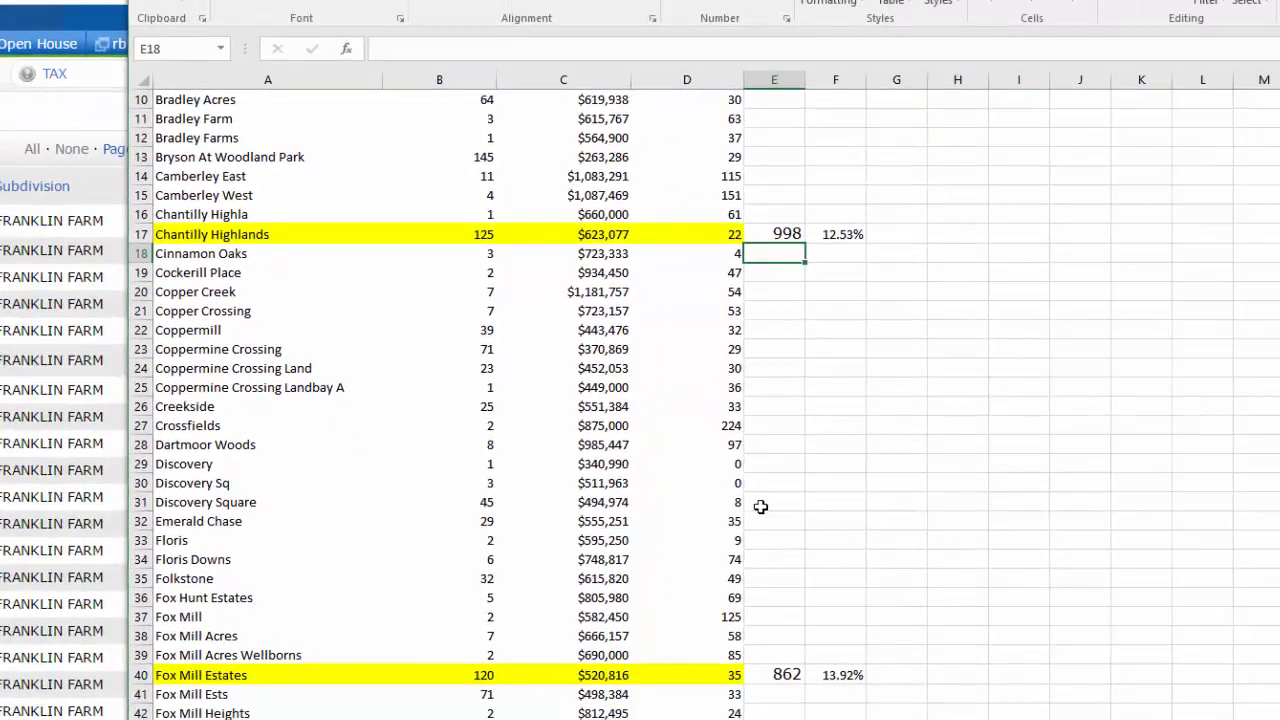
scroll(799, 426, "down", 2)
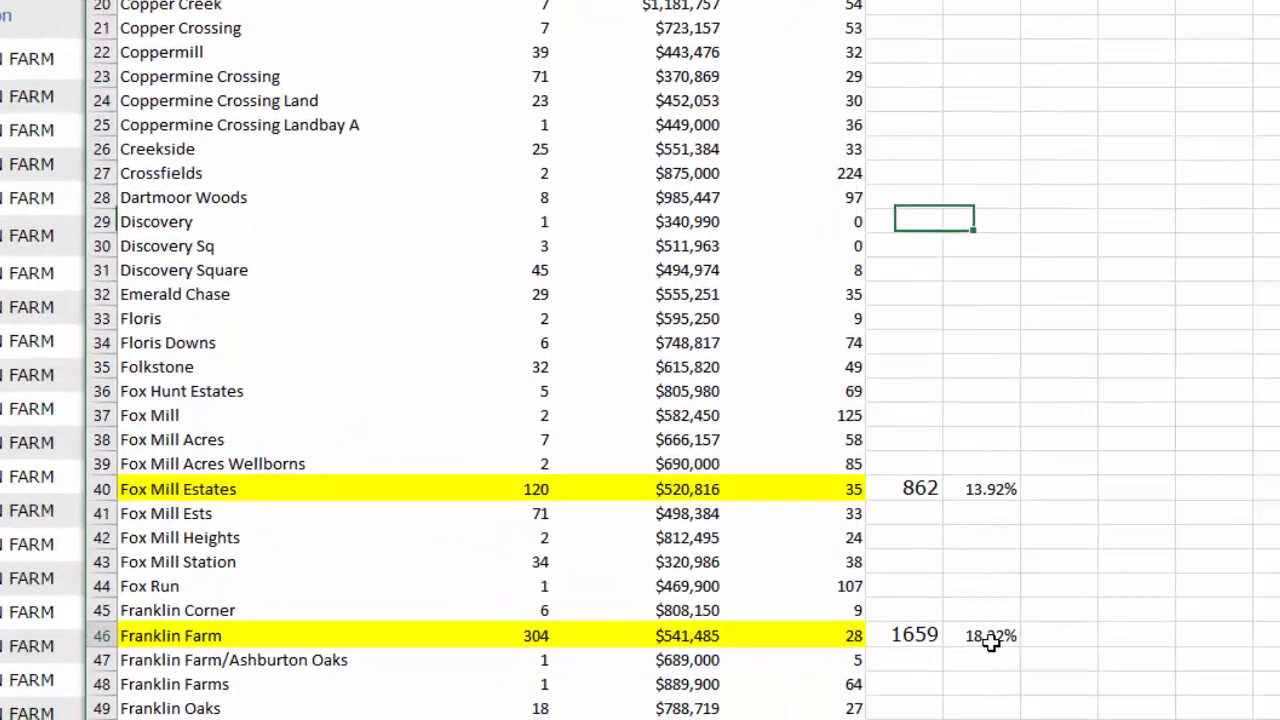
left_click(858, 678)
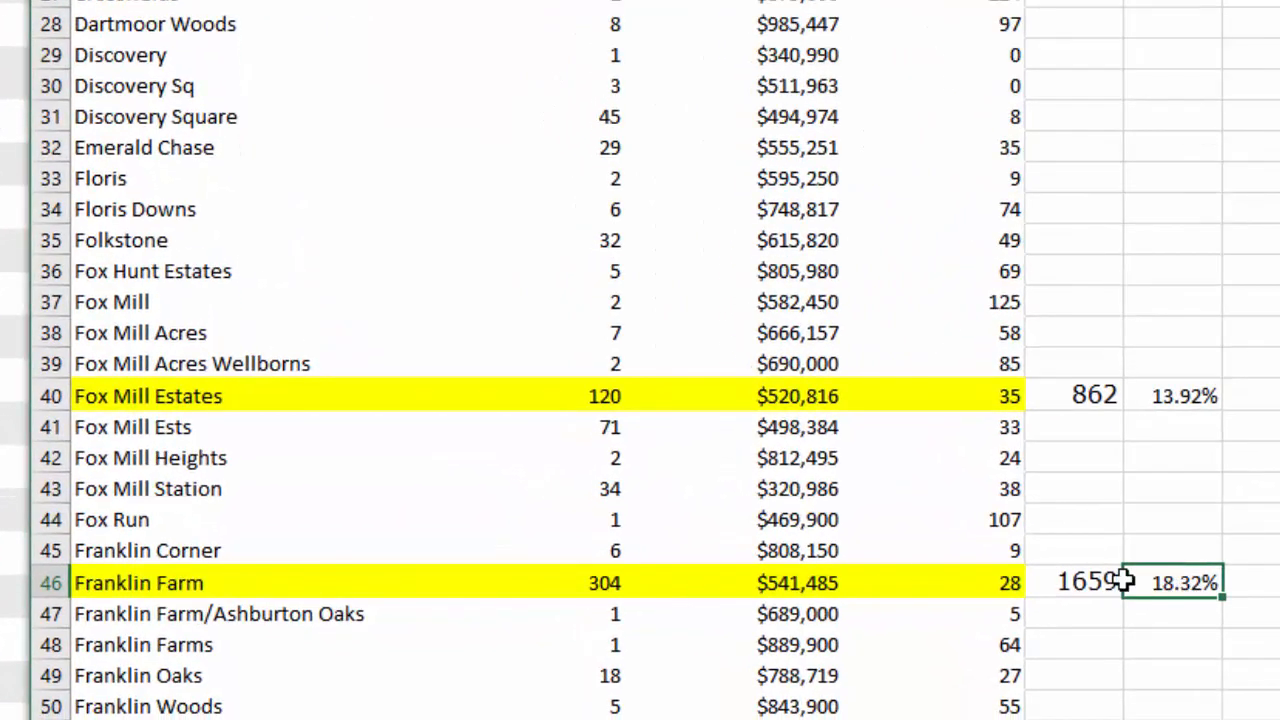